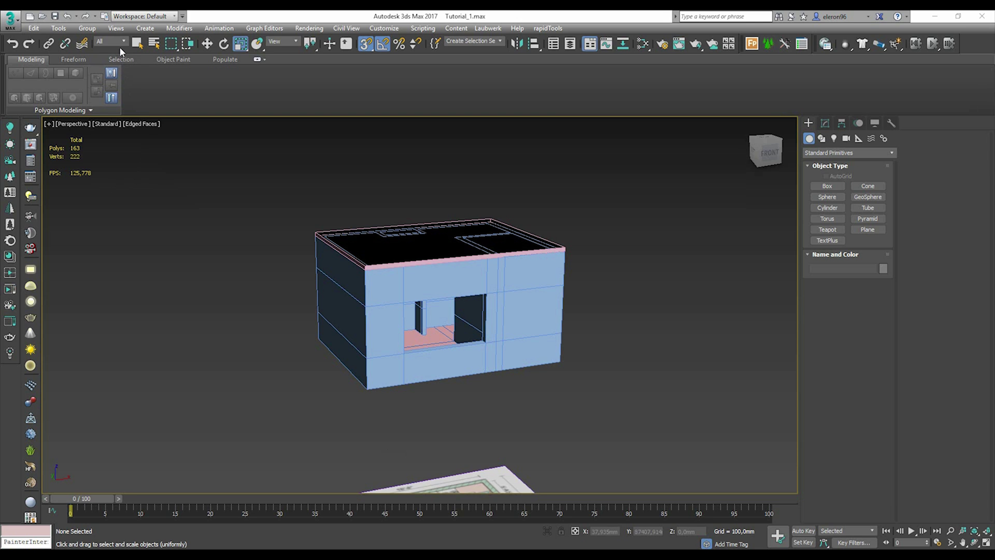
- In the Scene Explorer, hide Ref Plane, Floor Toilet, Floor Living room and Ceiling, leaving only Walls displayed
click(58, 28)
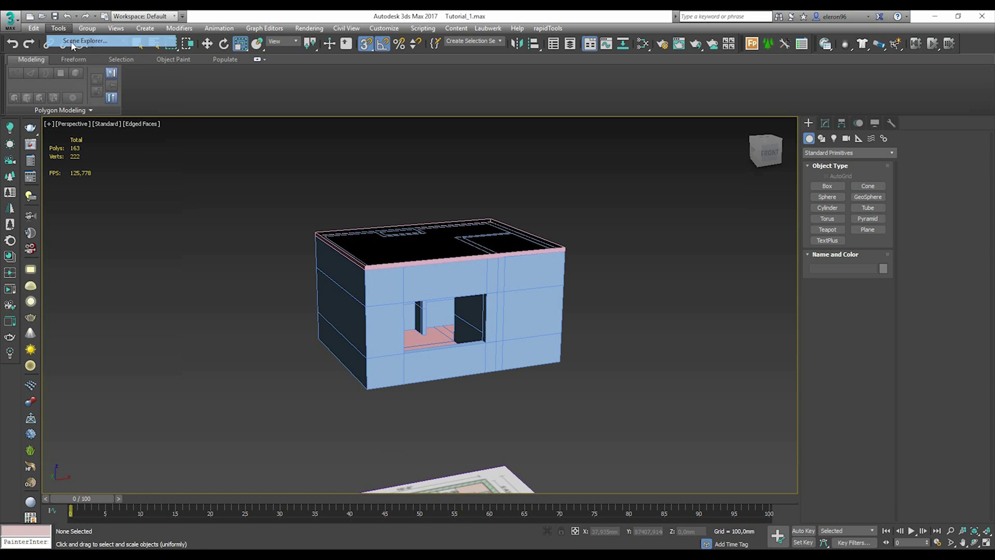
click(73, 40)
drag(155, 139, 143, 166)
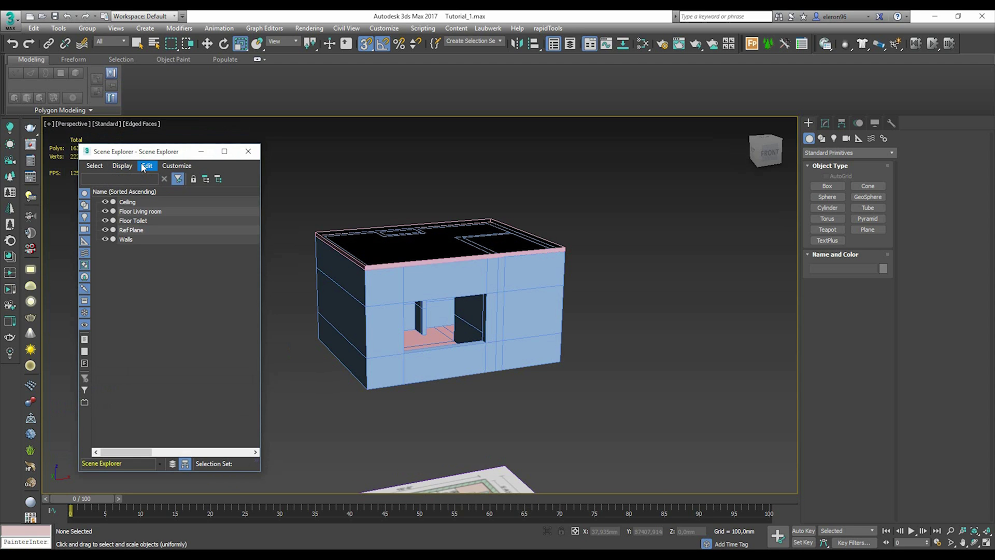
click(105, 230)
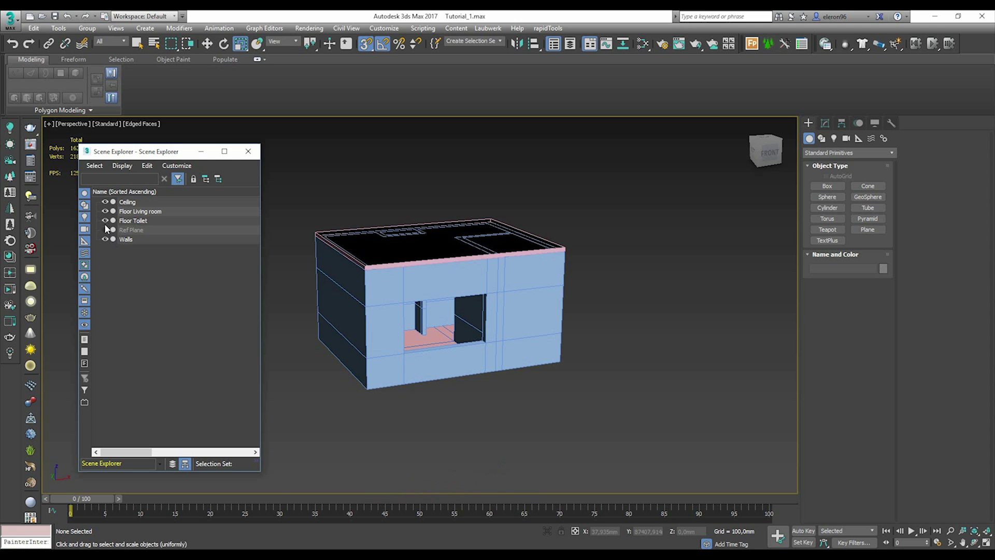
click(105, 202)
click(105, 201)
click(105, 211)
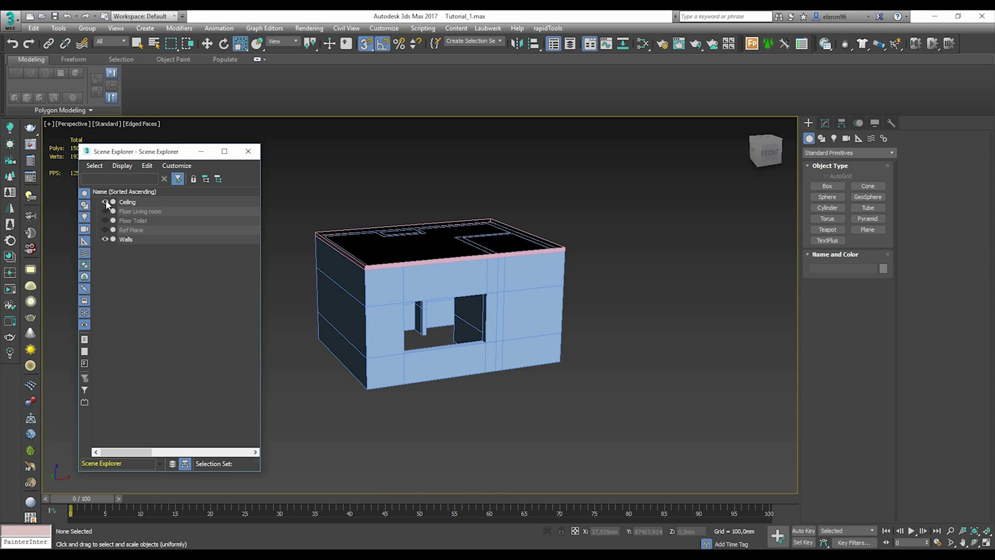
click(105, 202)
click(247, 151)
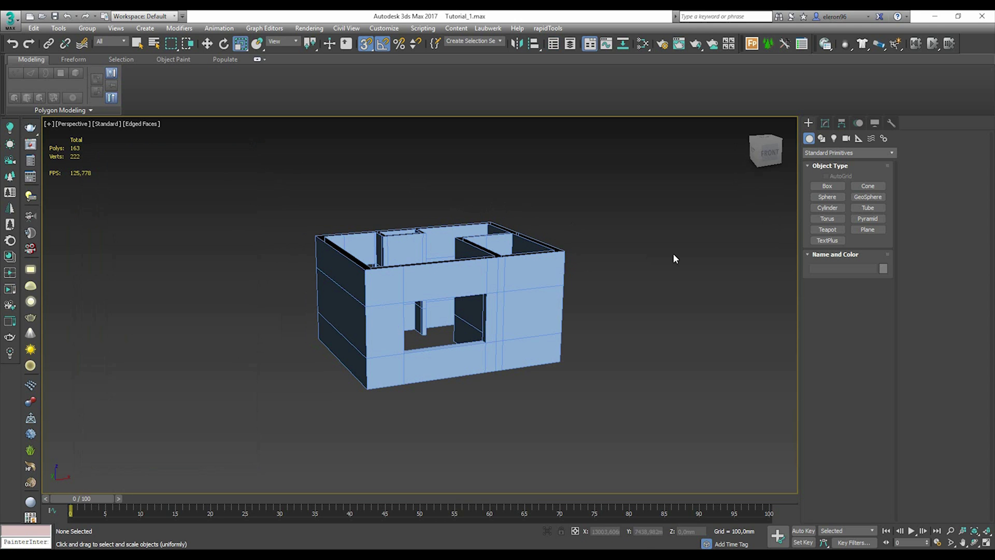
- Select the Walls object and switch its Edit Poly modifier to edge editing
alt+middle_drag(434, 204, 567, 339)
click(568, 340)
click(824, 123)
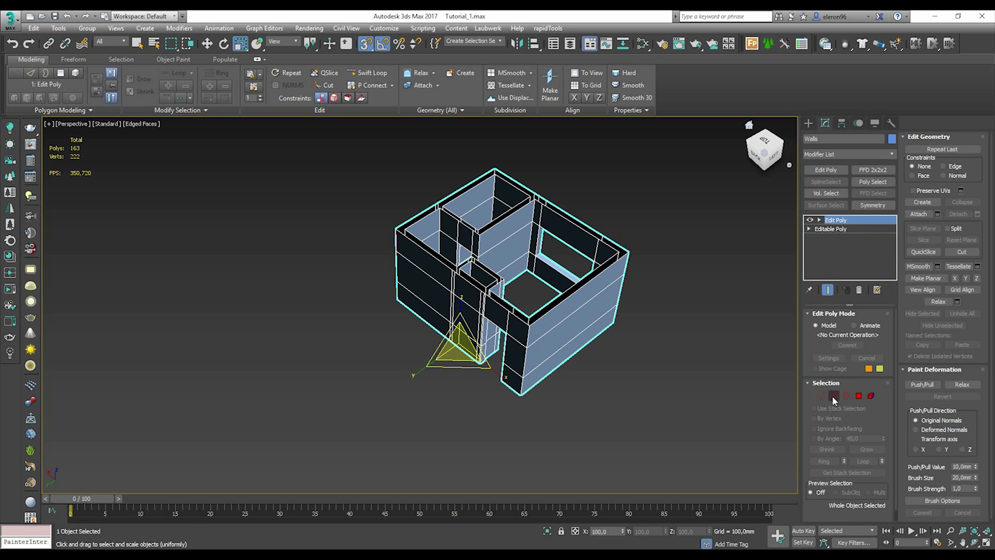
click(832, 396)
- Select the upper horizontal edge loop at the corner beside the doorway and examine how it runs around the walls
middle_drag(518, 326, 479, 296)
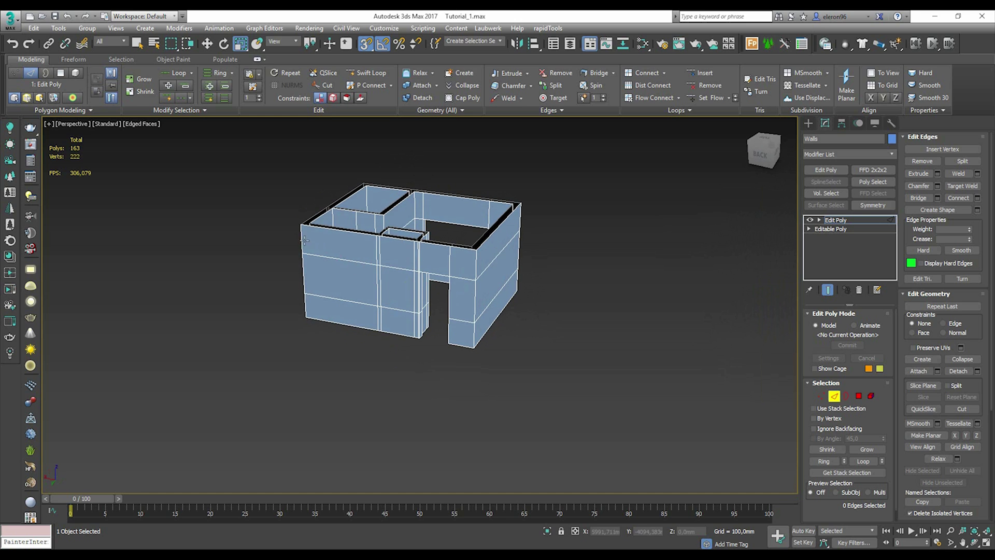
scroll(463, 282, up, 8)
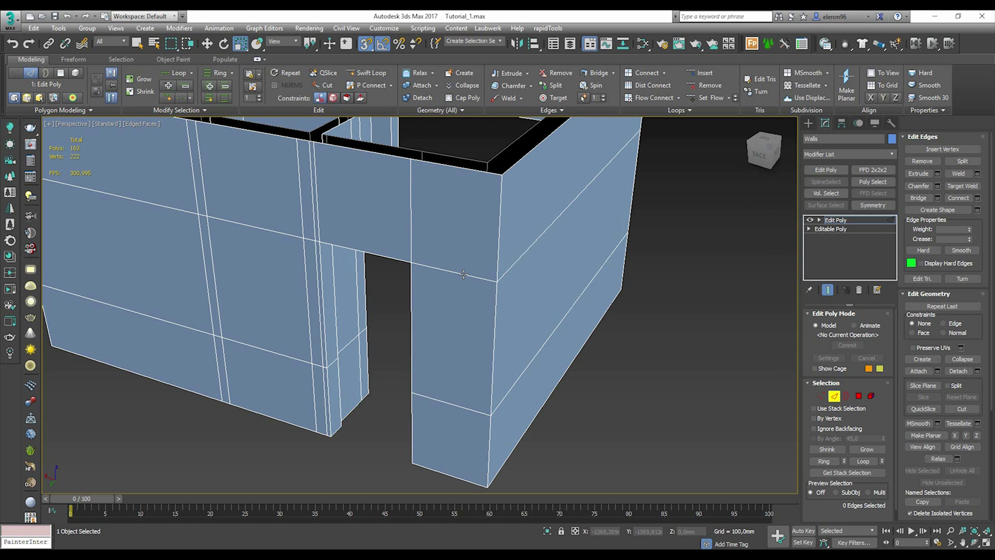
double_click(463, 274)
scroll(464, 274, down, 6)
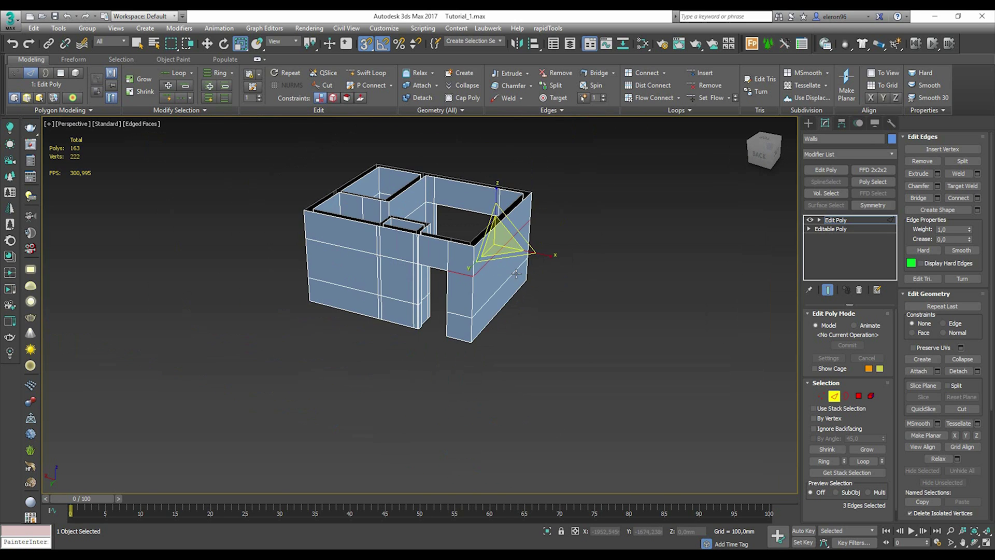
alt+middle_drag(463, 274, 541, 266)
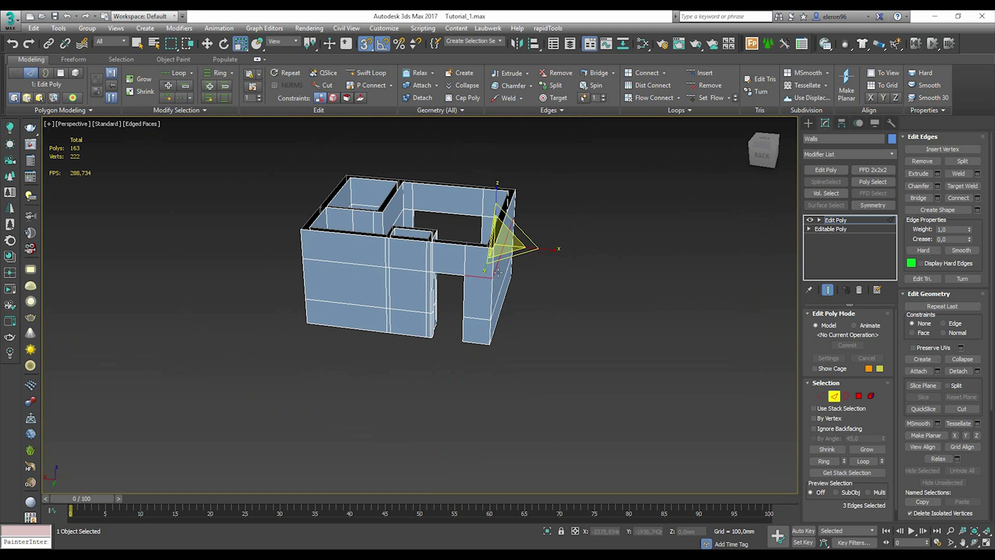
mouse_move(472, 287)
alt+middle_down()
mouse_move(493, 272)
mouse_move(460, 284)
alt+middle_up()
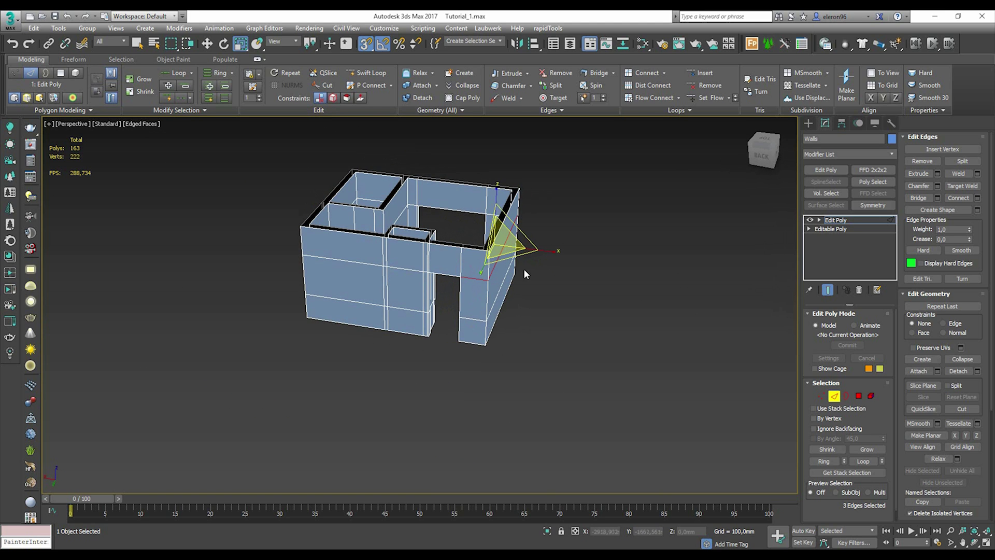
alt+middle_drag(523, 269, 454, 261)
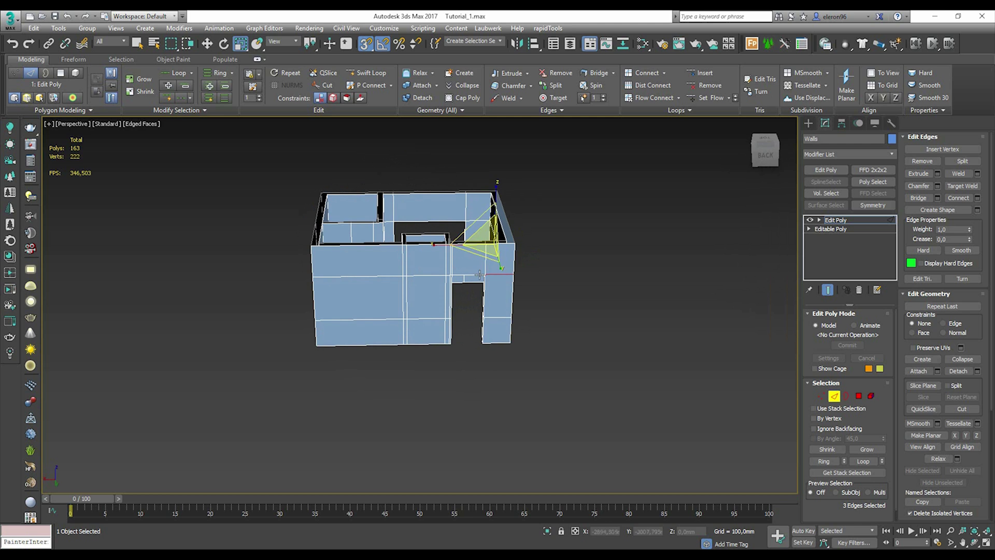
scroll(455, 278, up, 5)
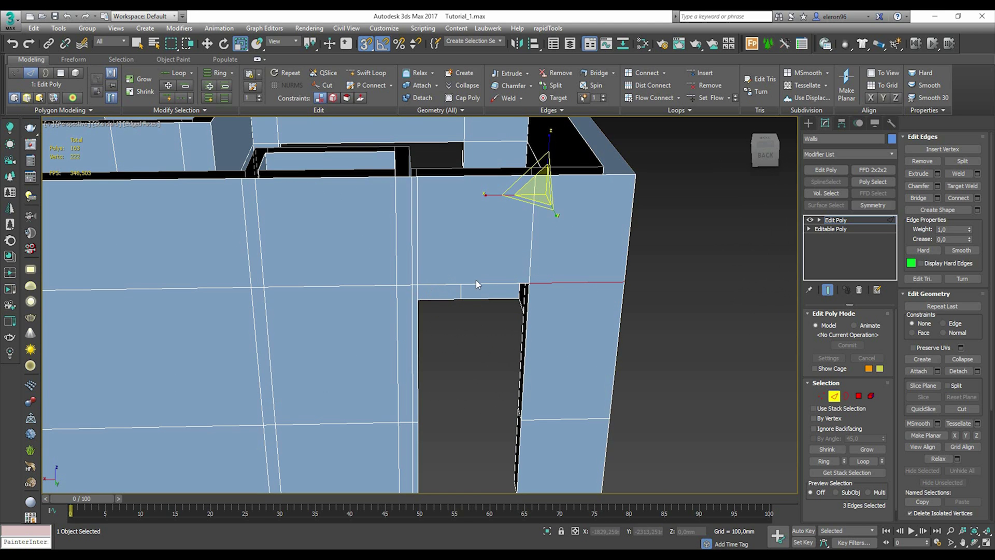
alt+middle_drag(600, 282, 542, 281)
alt+middle_drag(625, 195, 662, 210)
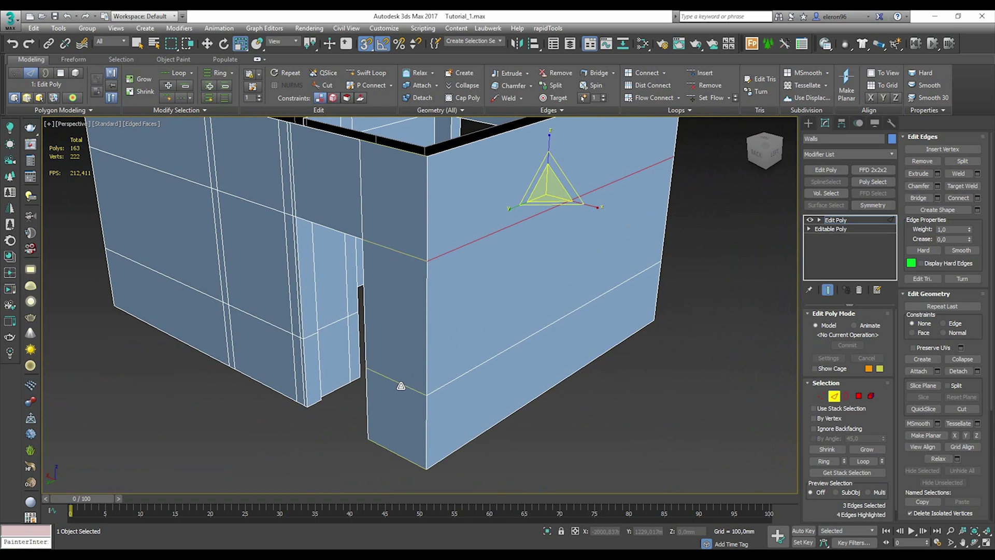
- Activate Move, turn off 3D snapping, and remove the lower horizontal edge loop across the blank wall beside the window, including its vertices
click(206, 43)
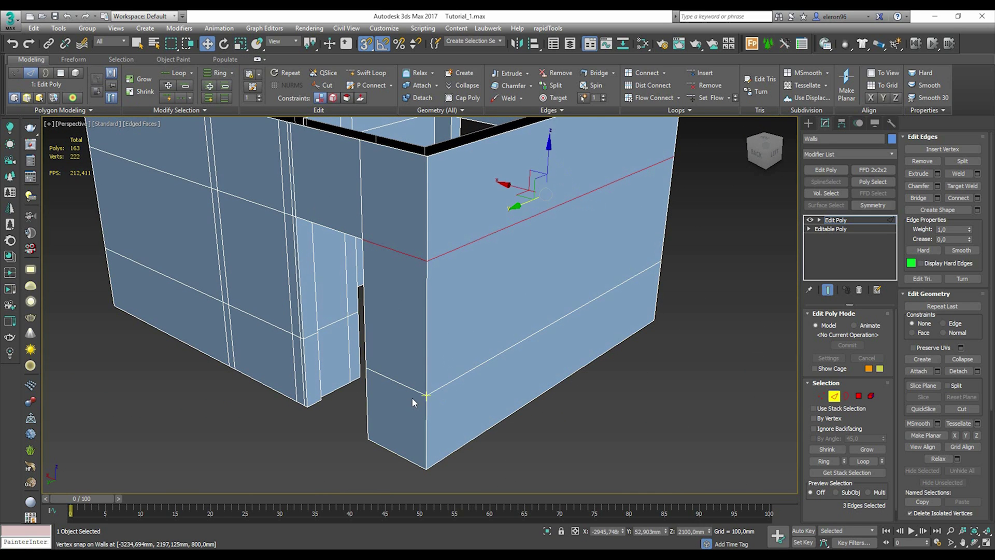
click(366, 43)
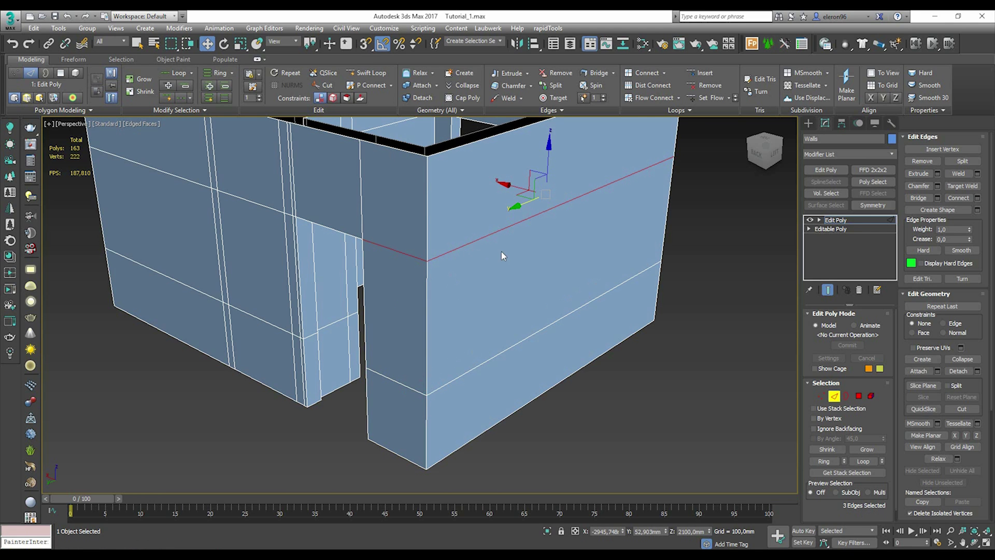
alt+middle_drag(506, 253, 473, 243)
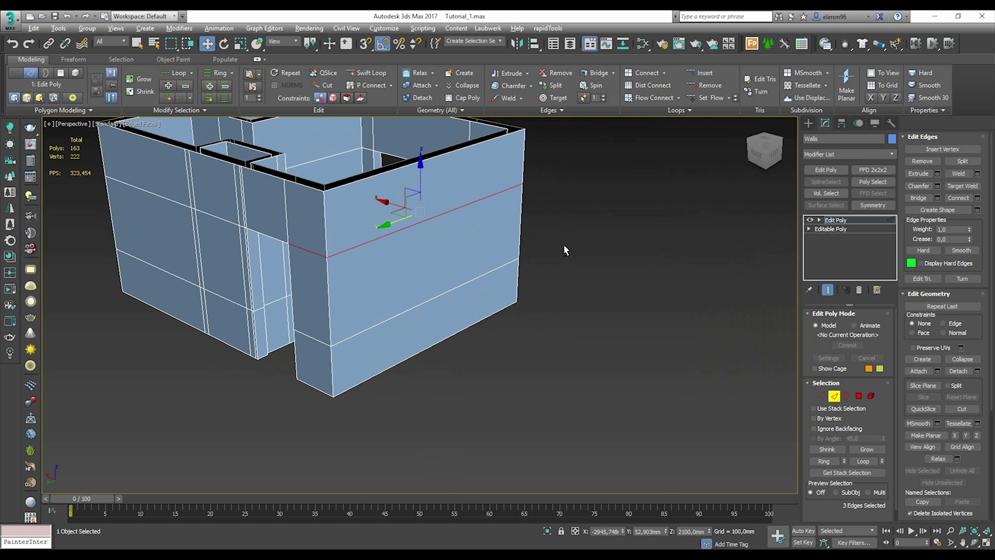
alt+middle_drag(564, 247, 459, 245)
click(518, 345)
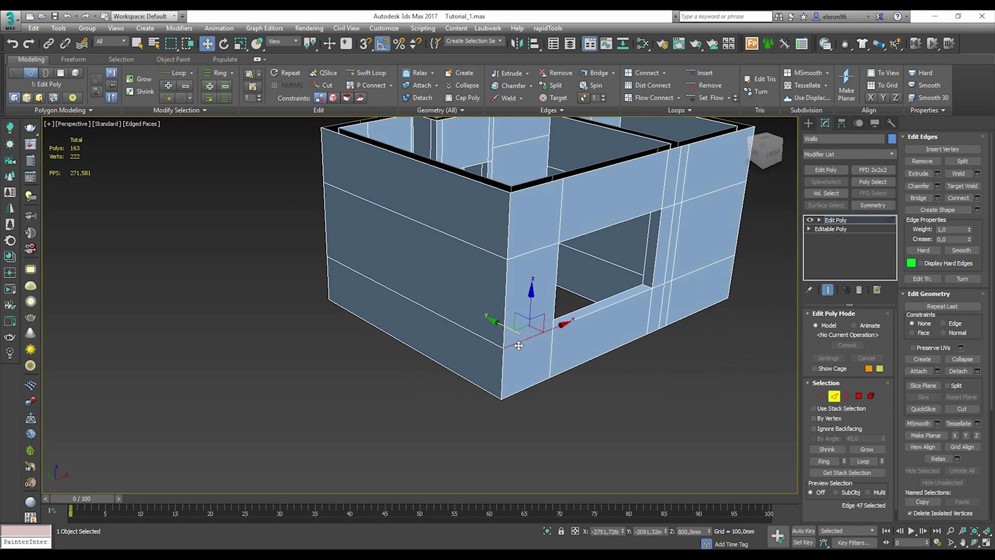
double_click(518, 346)
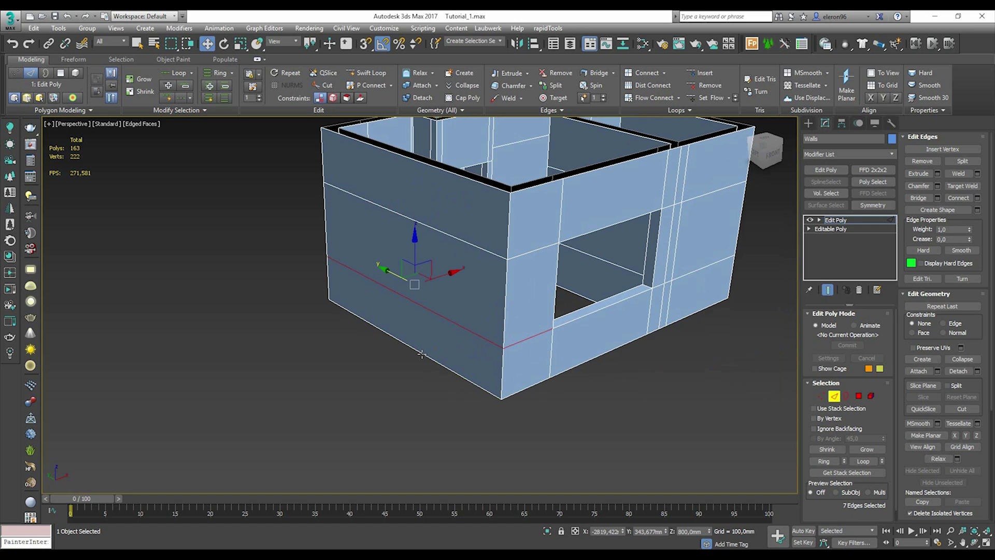
key(ctrl+BackSpace)
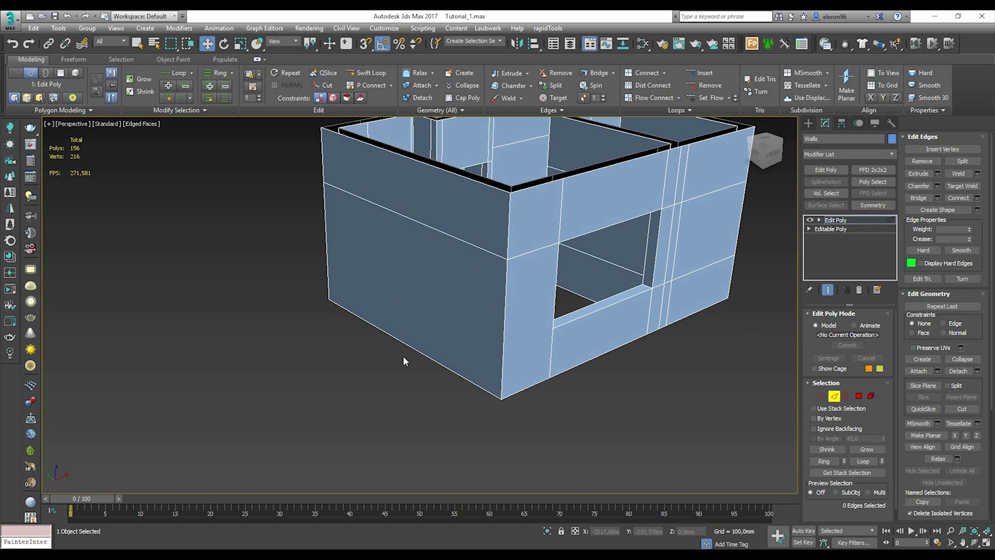
- Remove the upper horizontal edge loop across the blank wall beside the window, including its vertices
click(822, 396)
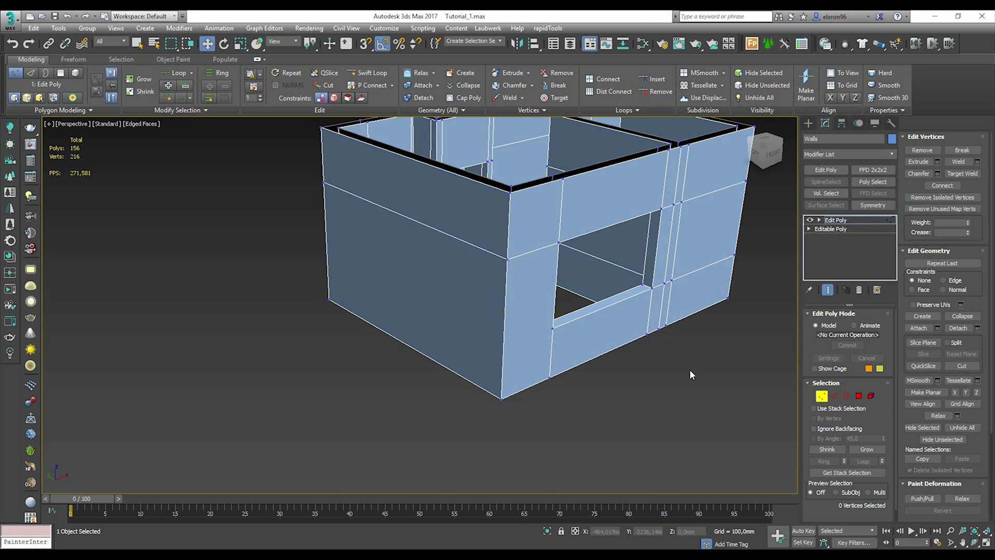
click(835, 397)
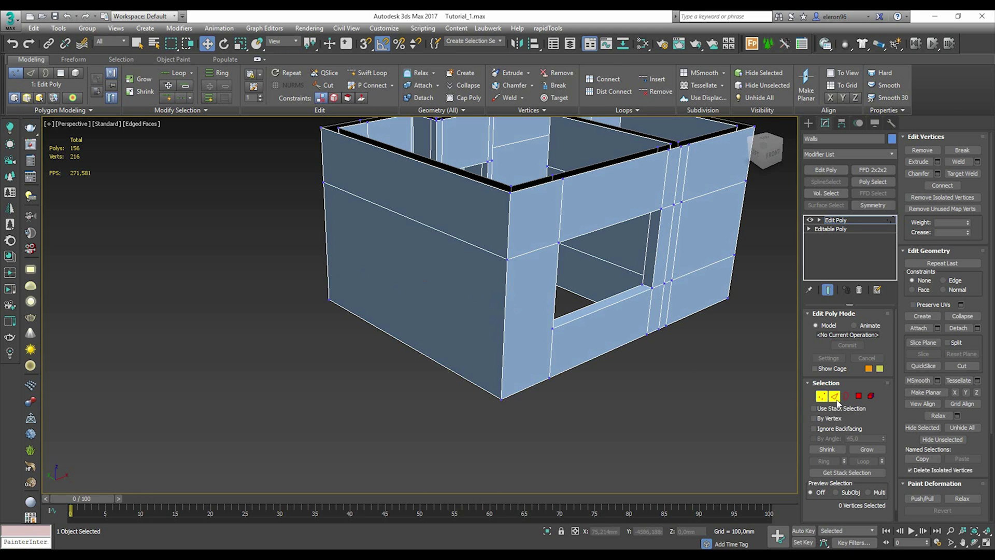
double_click(526, 254)
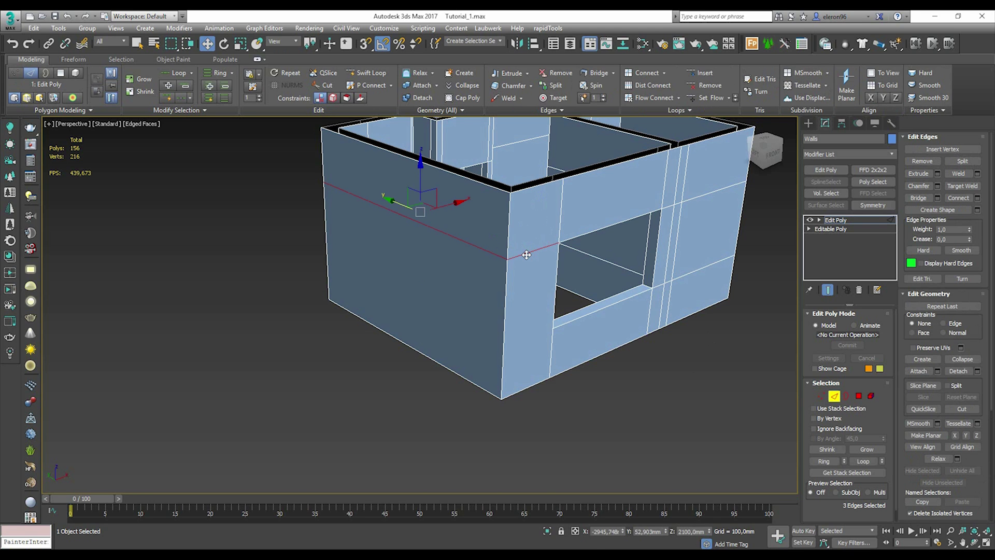
key(ctrl+BackSpace)
- Remove the redundant vertical edge loop in the back wall next to the doorway opening, including its vertices
alt+middle_drag(307, 288, 442, 282)
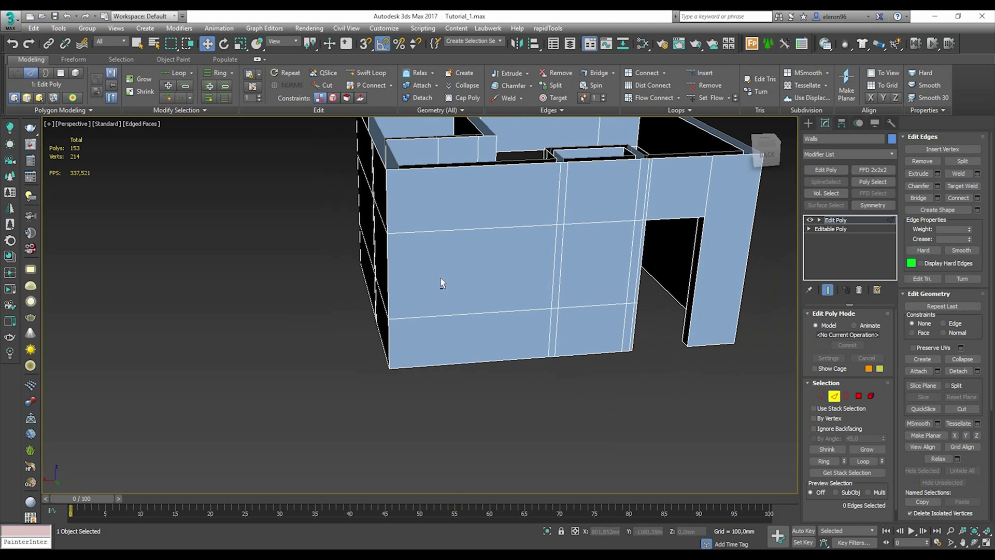
middle_drag(695, 197, 613, 227)
scroll(544, 223, up, 3)
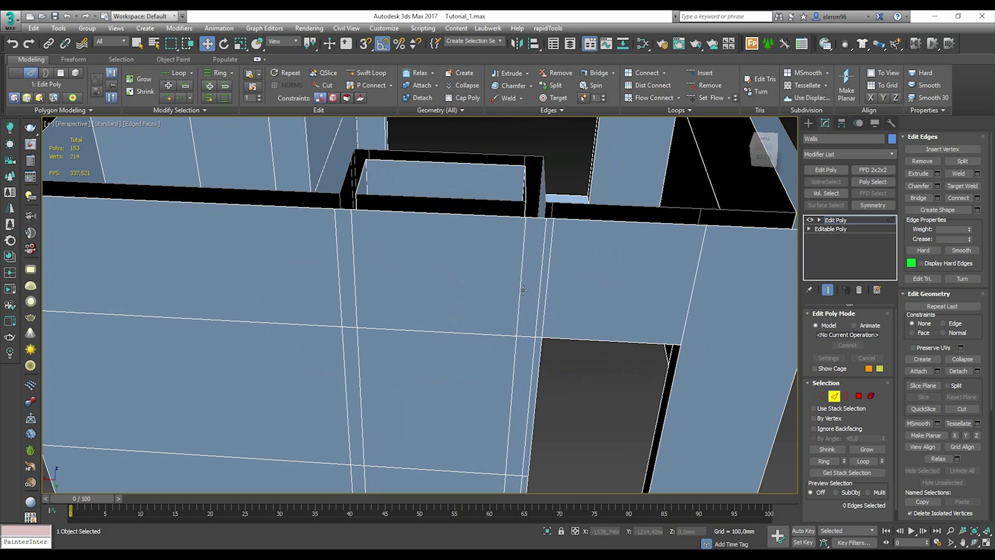
double_click(539, 281)
alt+middle_drag(540, 278, 587, 269)
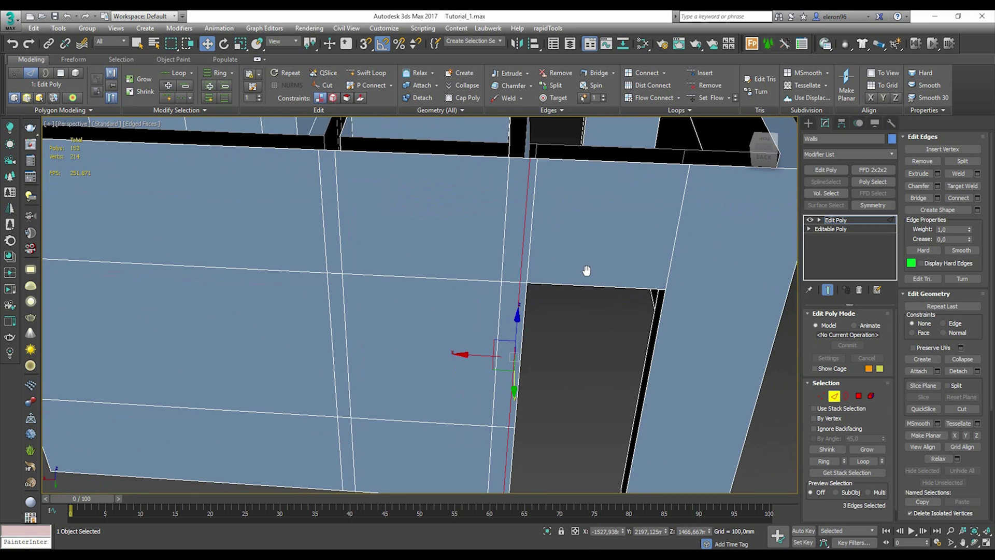
click(587, 269)
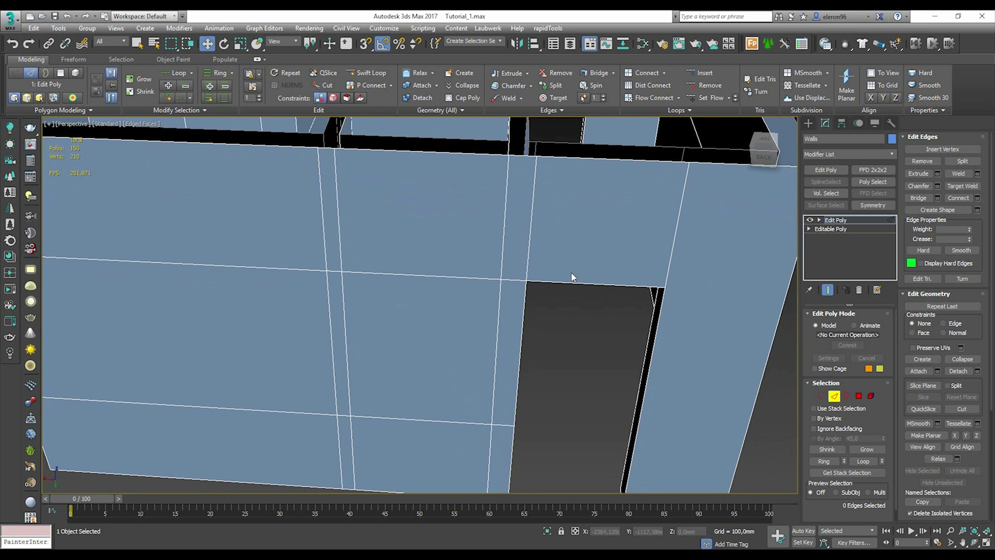
- Remove the upper and lower horizontal edge loops running across the back wall beside the doorway, including their vertices
scroll(573, 275, down, 5)
double_click(460, 276)
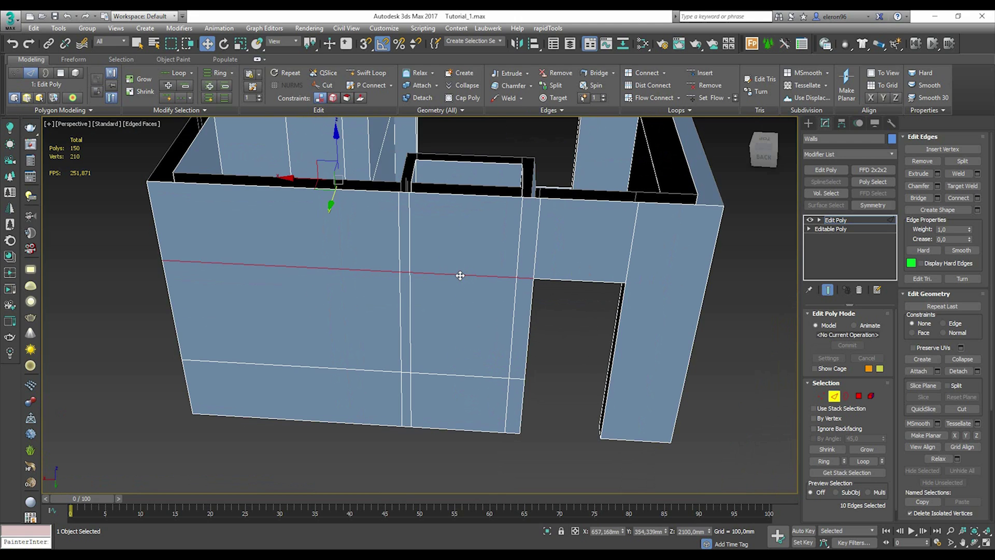
key(ctrl+BackSpace)
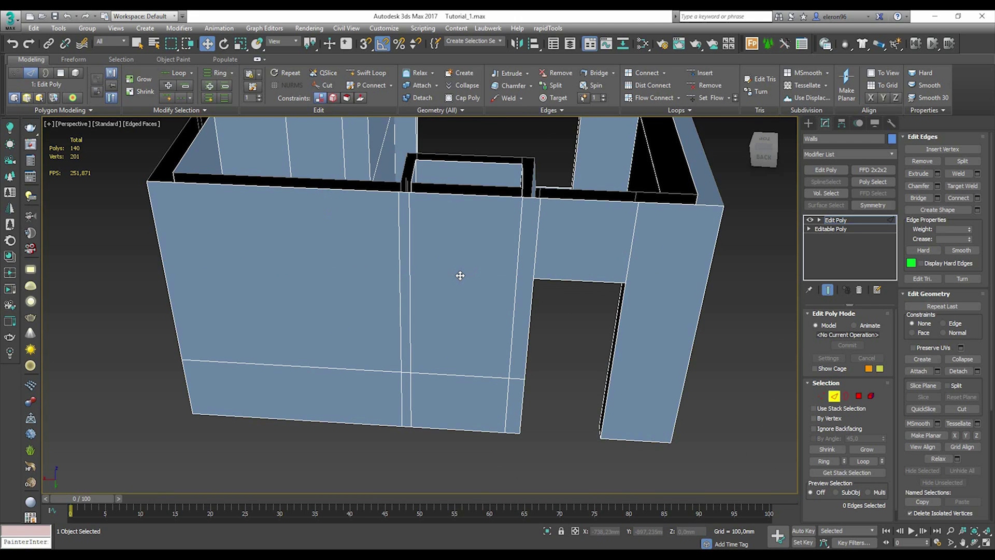
double_click(447, 373)
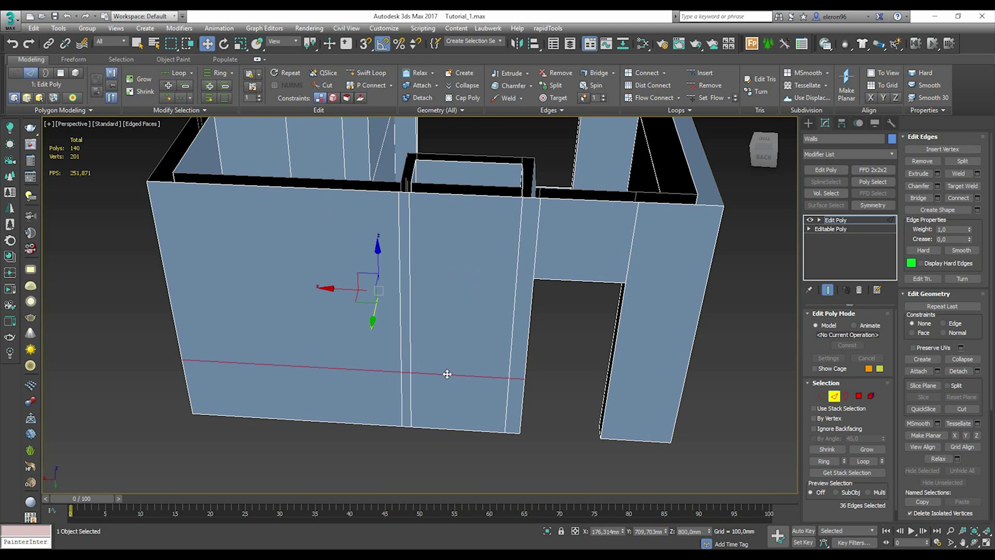
key(ctrl+BackSpace)
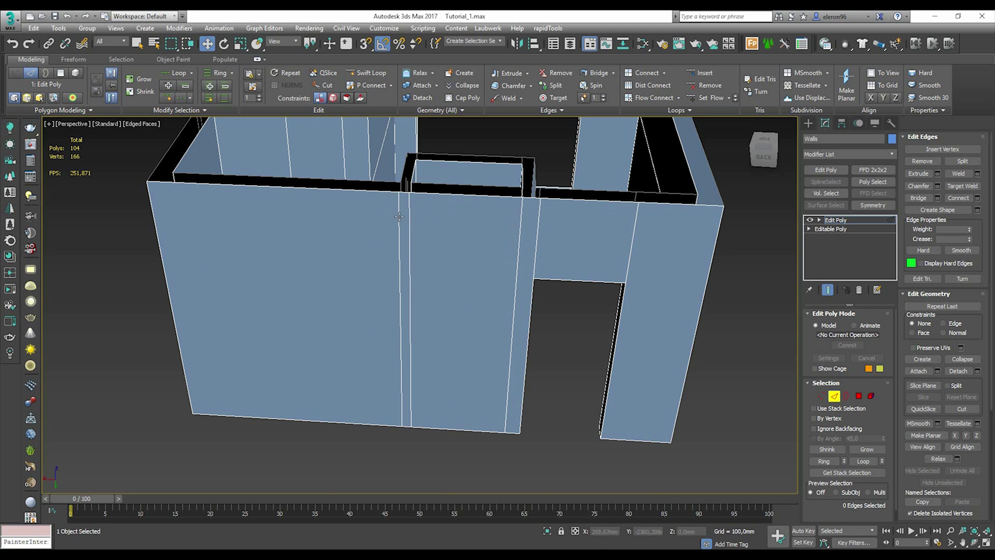
- Remove the vertical edge nearer the doorway from the close pair in the middle of the back wall, including its vertices
click(409, 206)
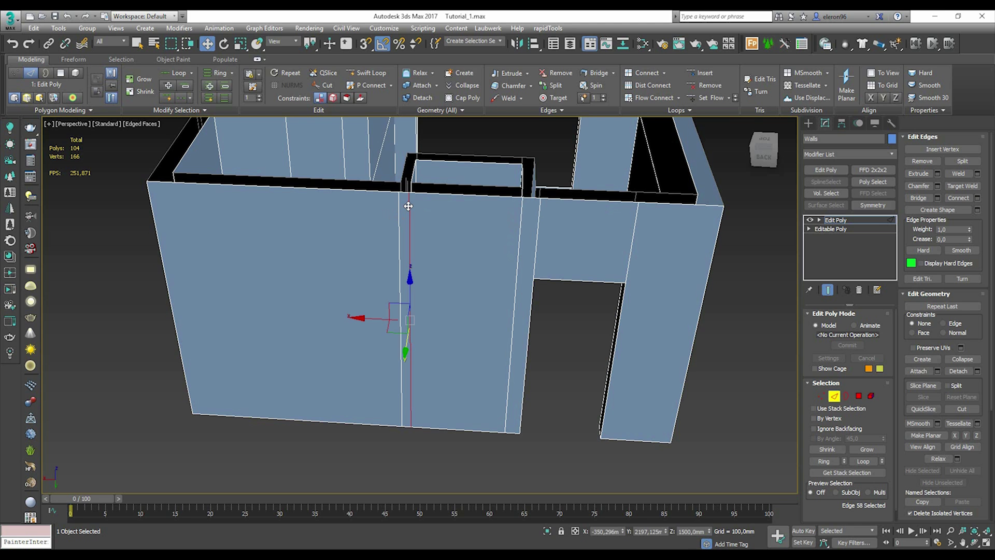
key(ctrl+BackSpace)
- Remove one vertical edge from the close pair on the blank side wall, the one nearer the shaft, including its vertices
scroll(364, 263, down, 5)
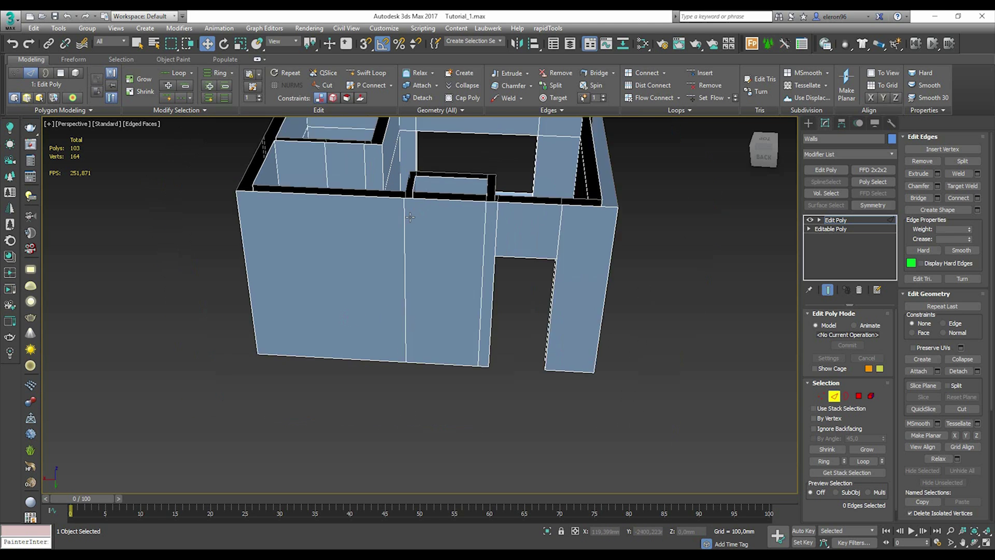
alt+middle_drag(337, 241, 435, 237)
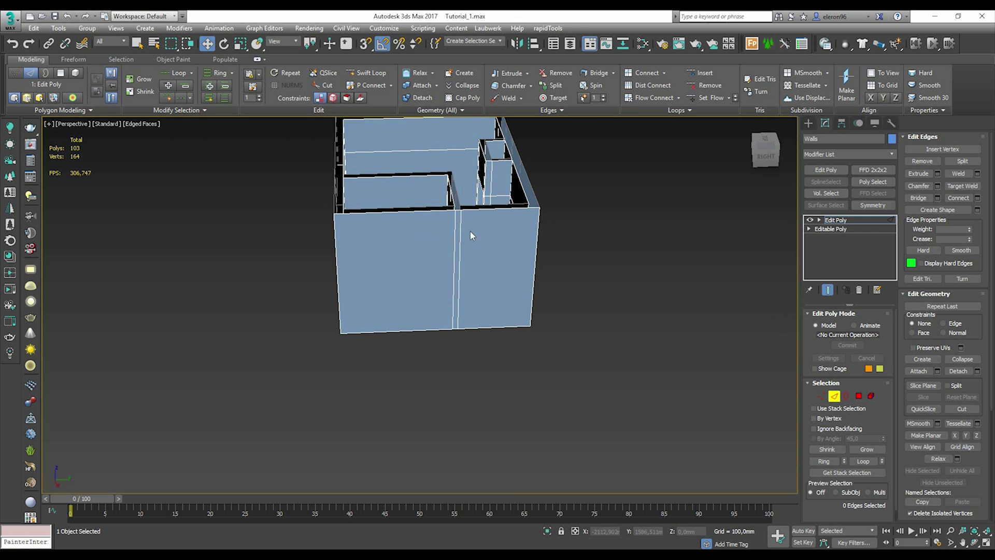
click(460, 226)
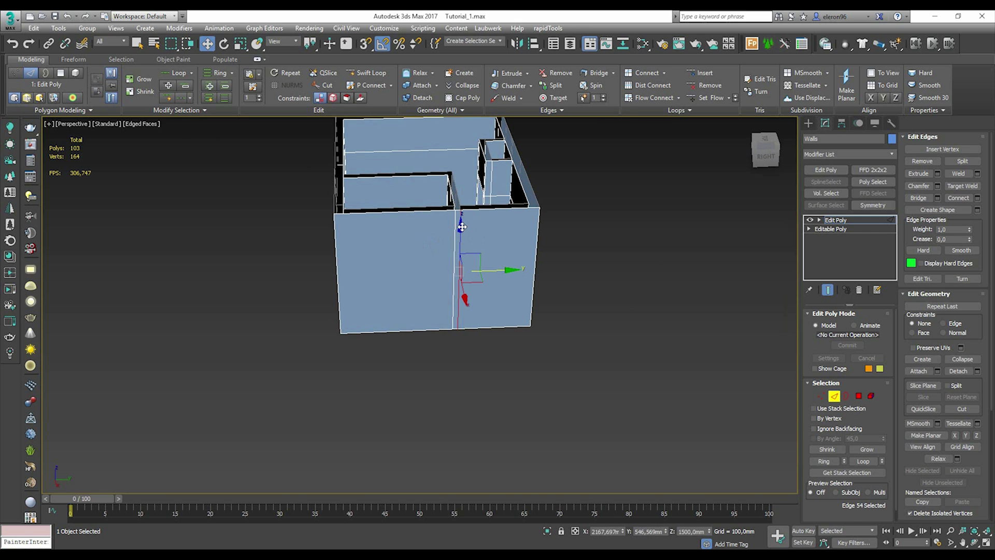
key(ctrl+BackSpace)
- Remove the vertical edge farthest from the window among those beside it on the outer window wall, including its vertices
alt+middle_drag(430, 221, 465, 220)
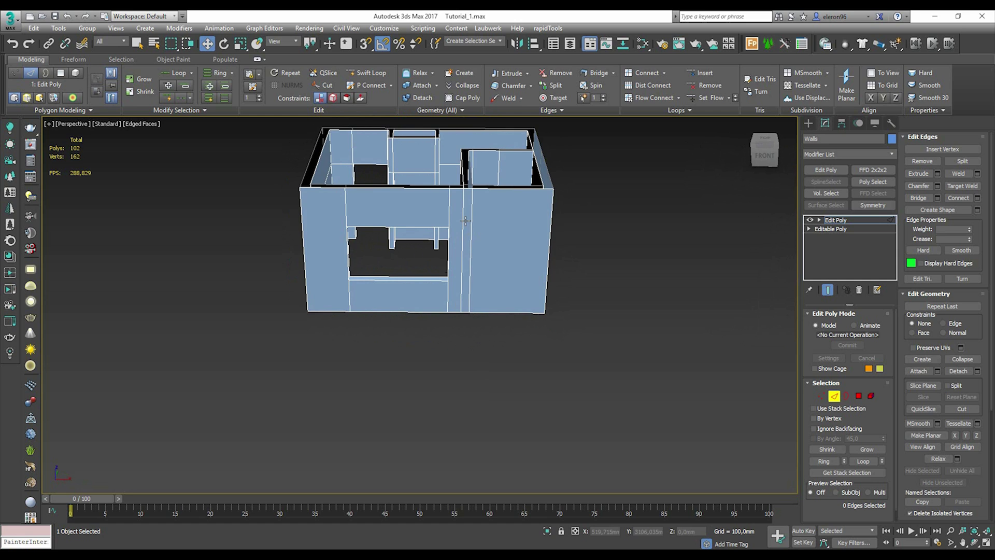
click(466, 221)
key(ctrl+BackSpace)
- Remove the horizontal edge loop running around the inner walls of the larger enclosed room, including its vertices
alt+middle_drag(355, 186, 466, 258)
scroll(334, 181, up, 4)
alt+middle_drag(335, 180, 321, 229)
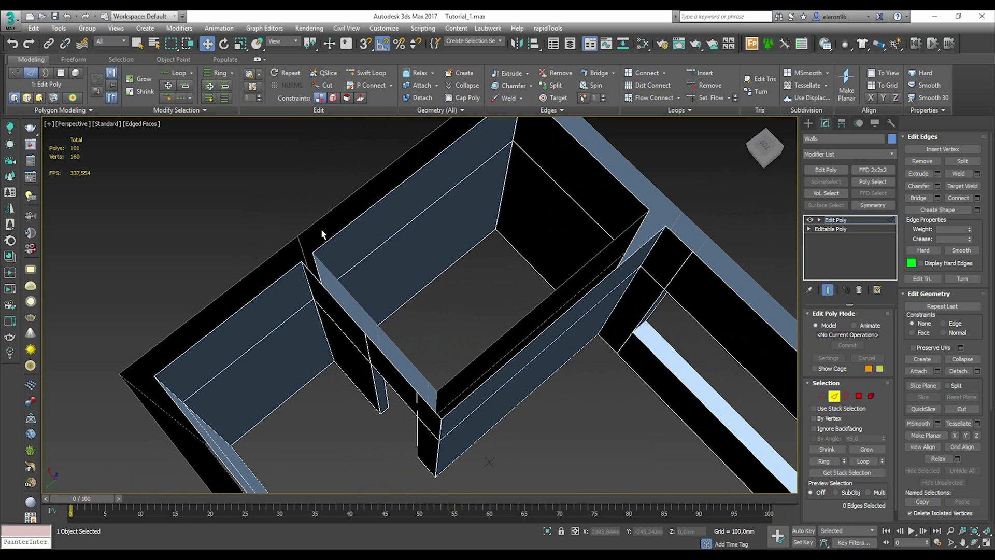
double_click(395, 235)
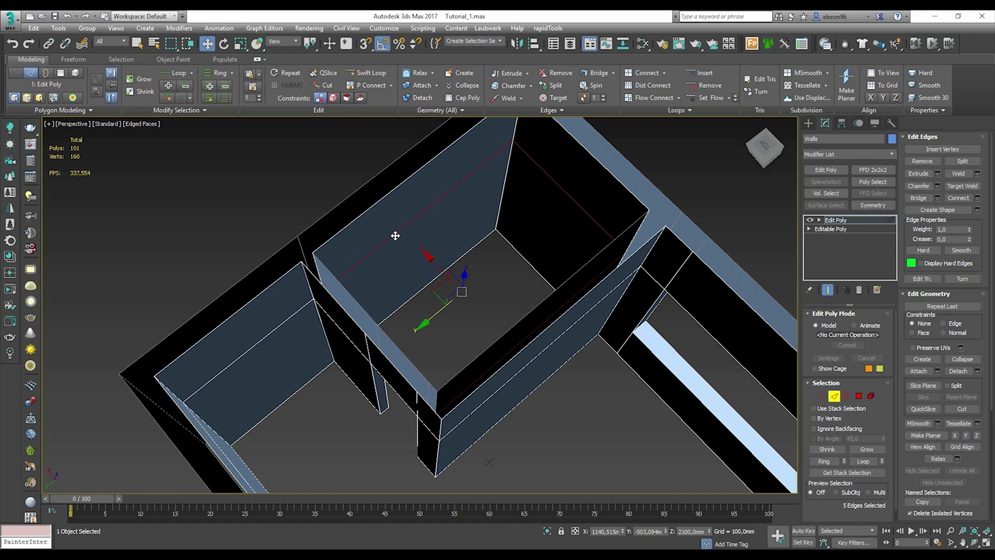
key(ctrl+BackSpace)
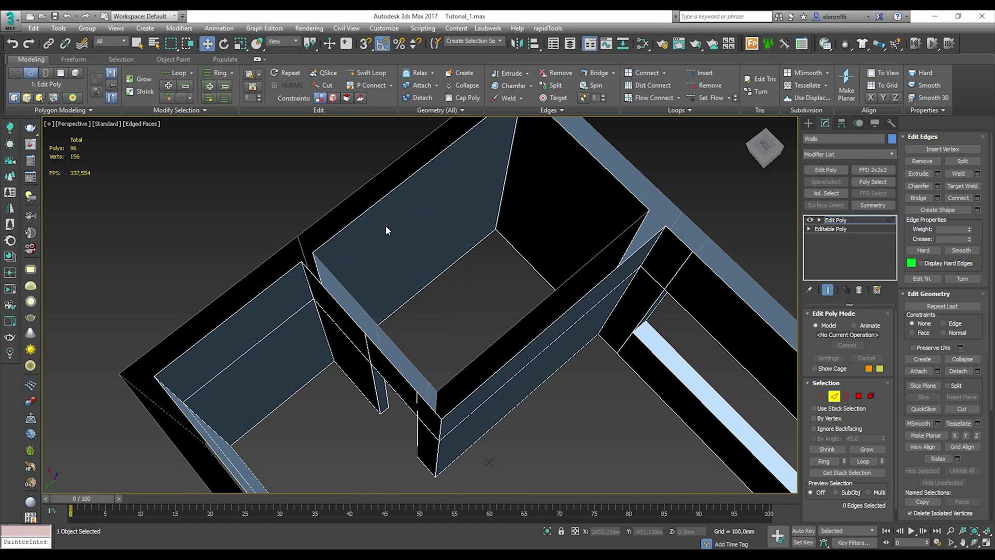
- Remove the redundant horizontal edge loops on the inner walls around the adjoining smaller room, including their vertices
scroll(384, 225, down, 3)
double_click(315, 290)
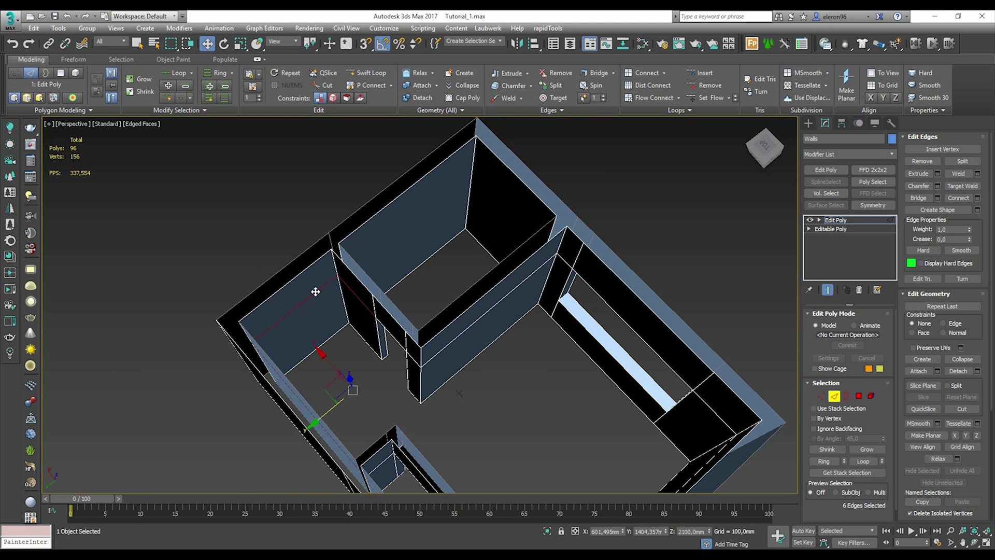
key(ctrl+BackSpace)
alt+middle_drag(446, 330, 212, 245)
scroll(339, 223, up, 2)
double_click(338, 223)
key(ctrl+BackSpace)
- Remove the horizontal edge loop across the main room's partition wall and the redundant inner edge near the shaft, including their vertices
scroll(339, 222, down, 4)
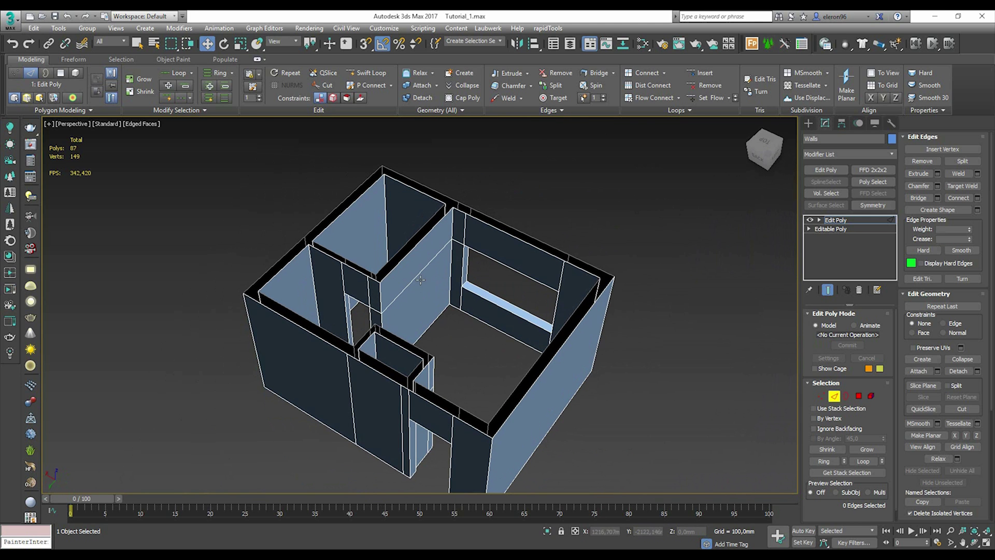
double_click(418, 276)
key(ctrl+BackSpace)
alt+middle_drag(428, 296, 436, 316)
scroll(391, 318, up, 5)
click(426, 298)
double_click(426, 299)
key(ctrl+BackSpace)
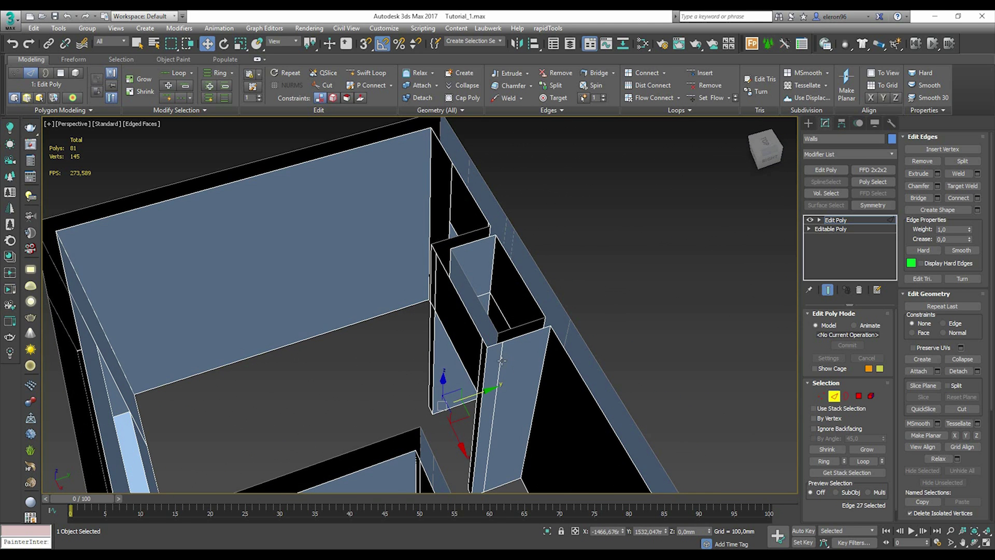
- Remove the redundant vertical edge on the end face of the small shaft, including its vertices
double_click(492, 389)
middle_drag(524, 395, 503, 351)
key(ctrl+BackSpace)
- Remove the remaining extra vertical edge on the outer wall beside the window, including its vertices
scroll(503, 351, down, 5)
alt+middle_drag(674, 353, 457, 399)
middle_drag(457, 399, 488, 289)
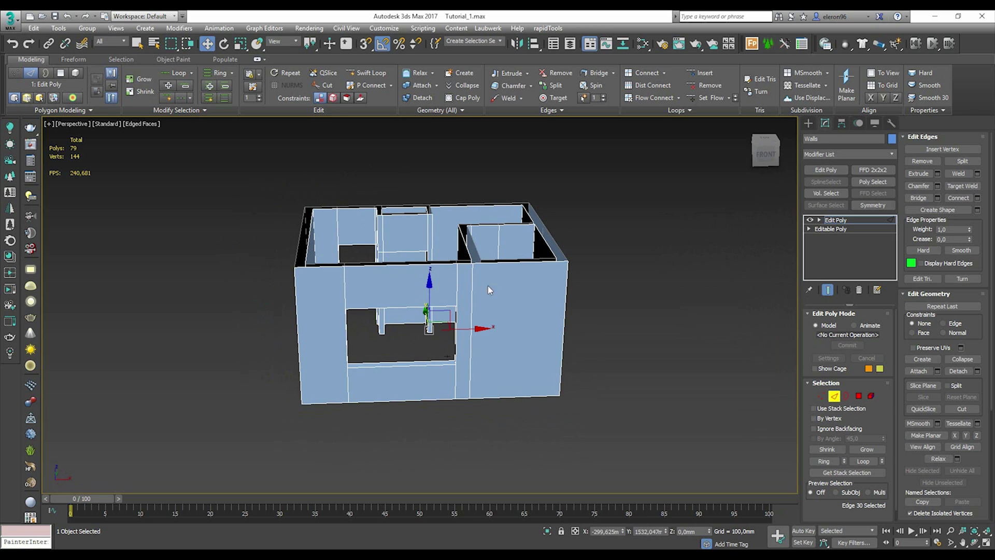
click(608, 307)
middle_drag(569, 334, 564, 320)
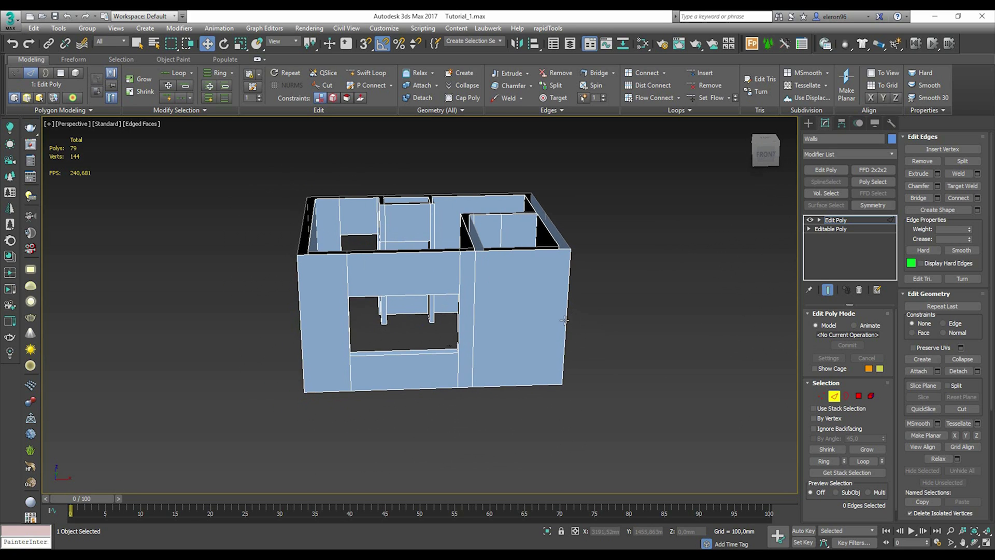
click(473, 277)
key(ctrl+BackSpace)
- Remove the last vertical edge dividing the blank side wall, including its vertices
alt+middle_drag(580, 266, 430, 283)
click(427, 281)
key(ctrl+BackSpace)
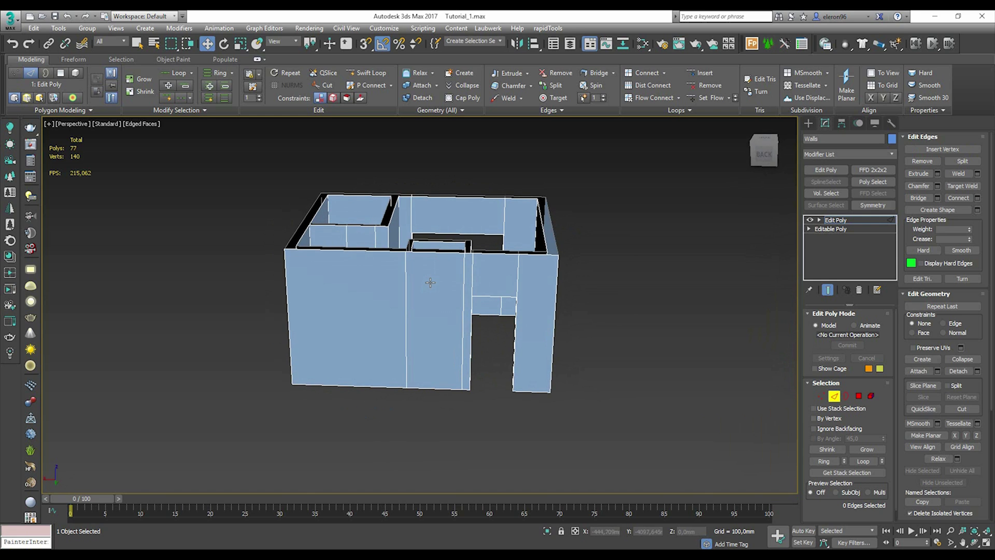
- Remove the vertical edge right beside the doorway on the back wall, including its vertices
click(463, 280)
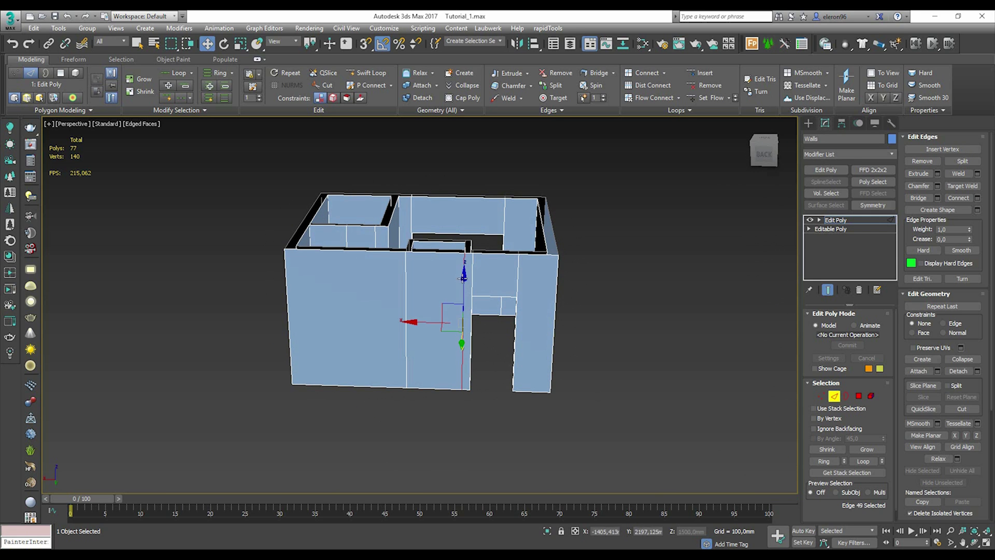
key(ctrl+BackSpace)
alt+middle_drag(459, 280, 296, 273)
- Target-weld the two top vertices above the back doorway, one to the outer wall corner and one to the top of the middle vertical edge
click(823, 396)
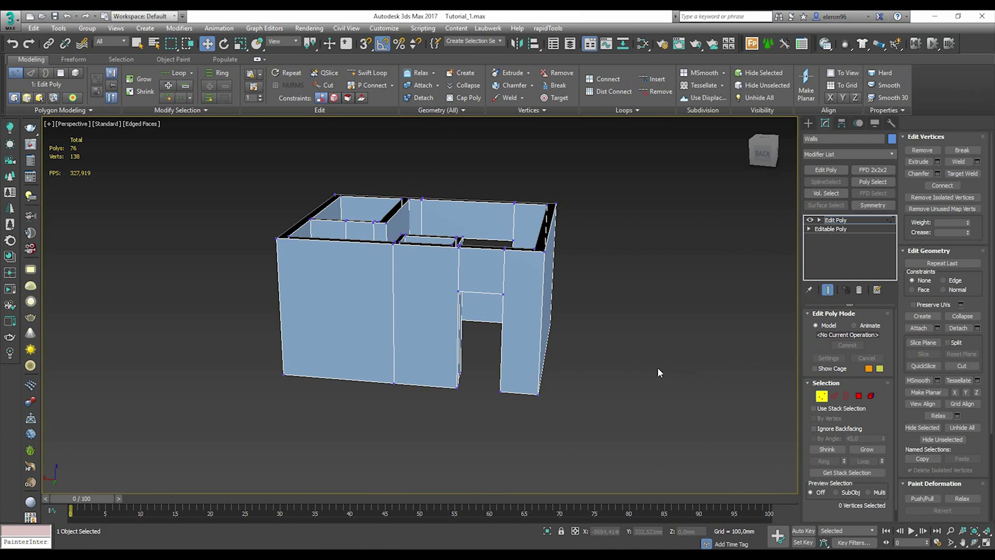
click(823, 396)
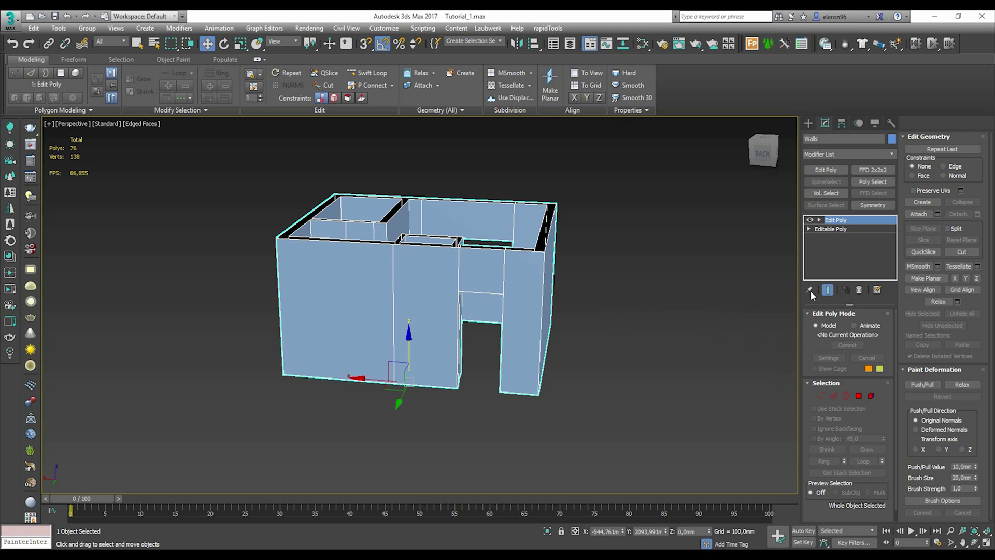
click(823, 395)
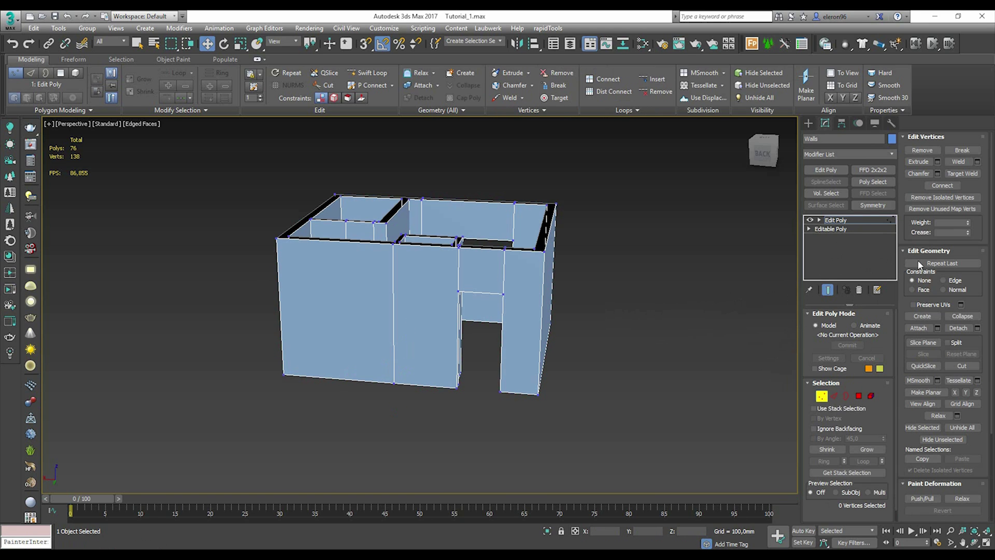
click(965, 176)
scroll(518, 269, up, 5)
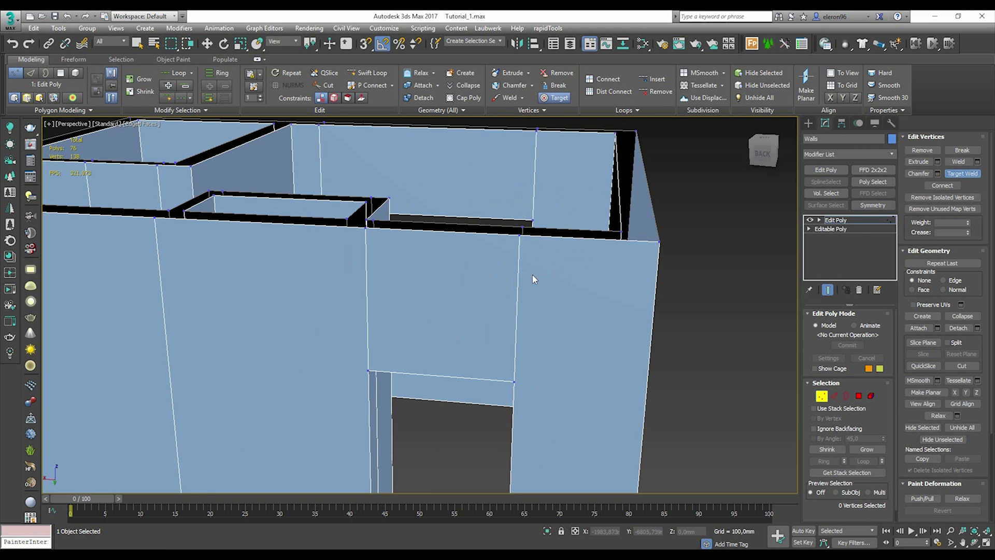
click(519, 236)
click(656, 243)
click(364, 228)
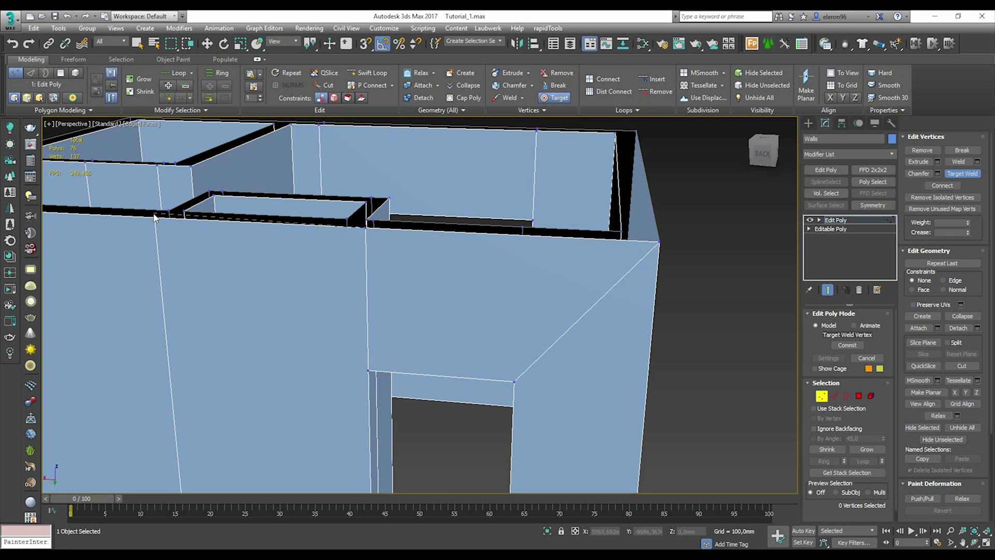
click(154, 218)
- Examine the lower part of the back doorway and the edges around the window on the opposite outer wall
scroll(388, 222, down, 5)
scroll(388, 222, down, 3)
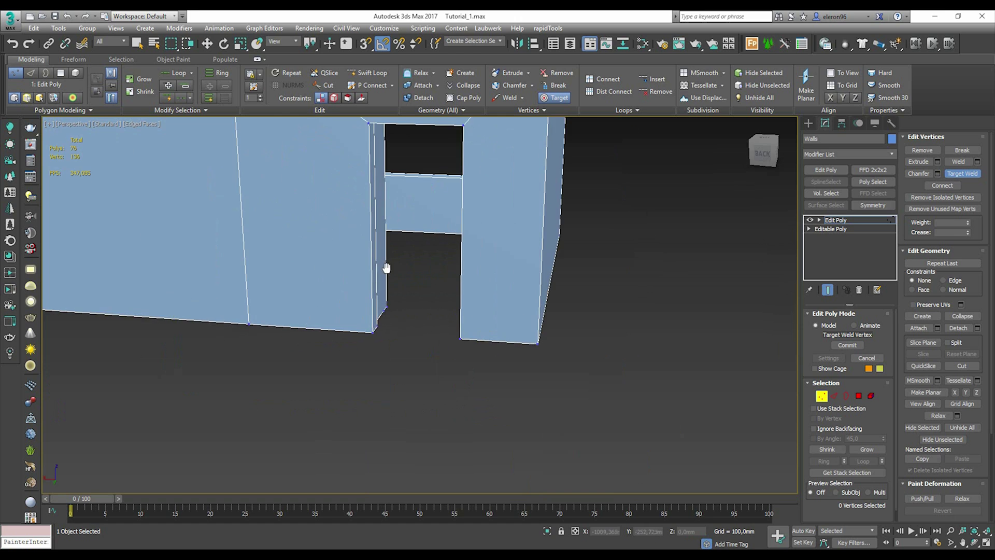
middle_drag(386, 268, 428, 353)
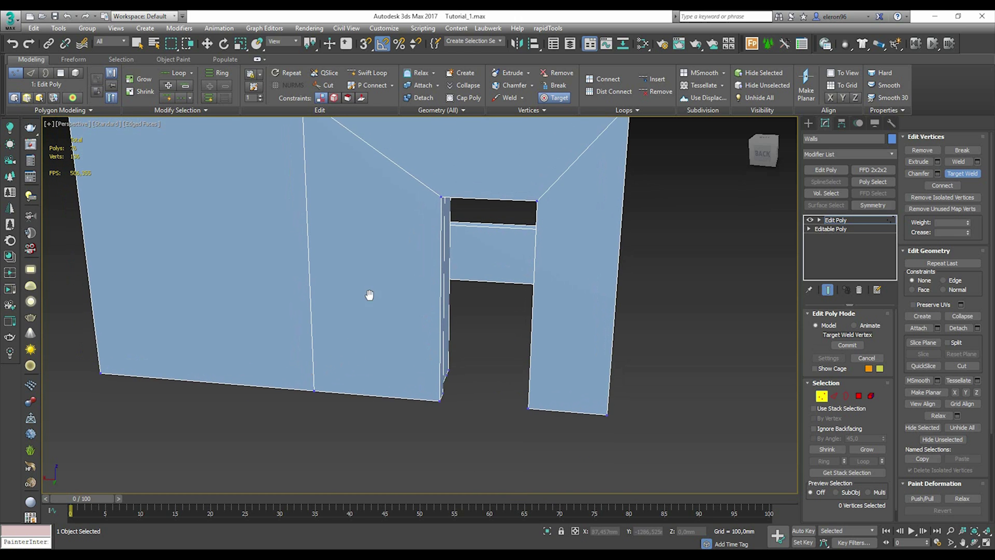
middle_drag(369, 294, 384, 354)
middle_drag(542, 287, 362, 307)
scroll(465, 287, down, 5)
alt+middle_drag(523, 275, 370, 266)
scroll(245, 248, up, 3)
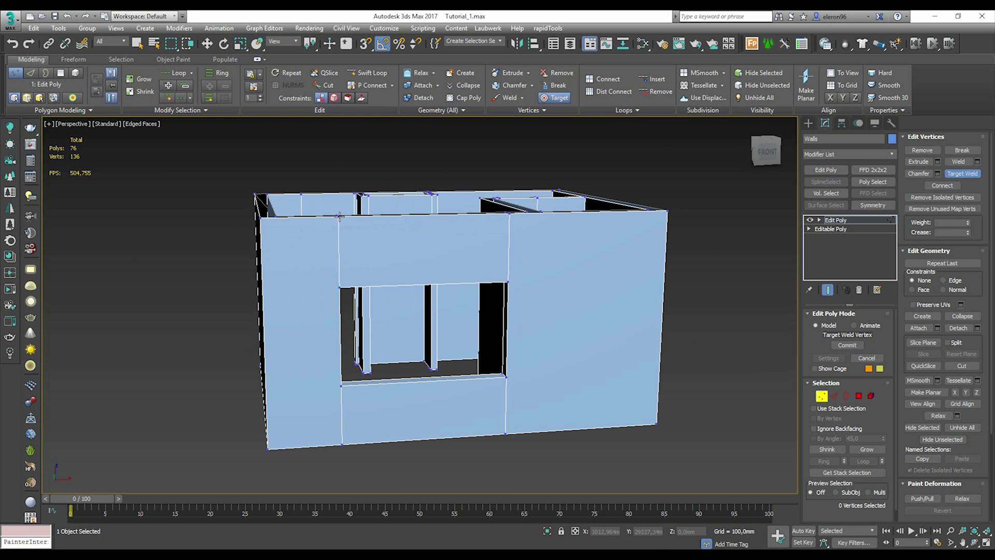
click(340, 216)
click(337, 215)
key(ctrl+z)
click(339, 216)
click(336, 215)
key(ctrl+z)
- Target-weld the top vertex above the window's side nearer the wall end to the adjacent outer top corner
alt+middle_drag(337, 229, 348, 249)
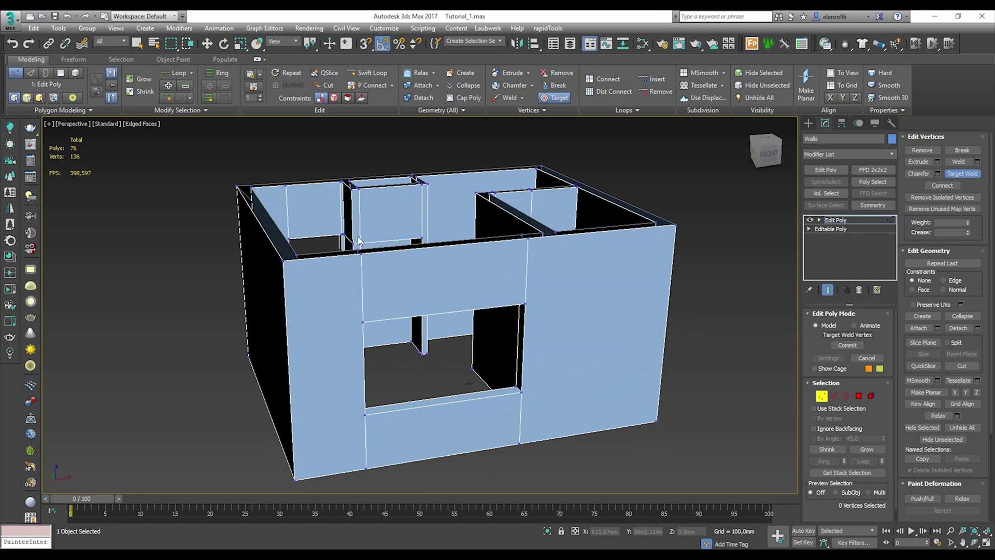
click(962, 173)
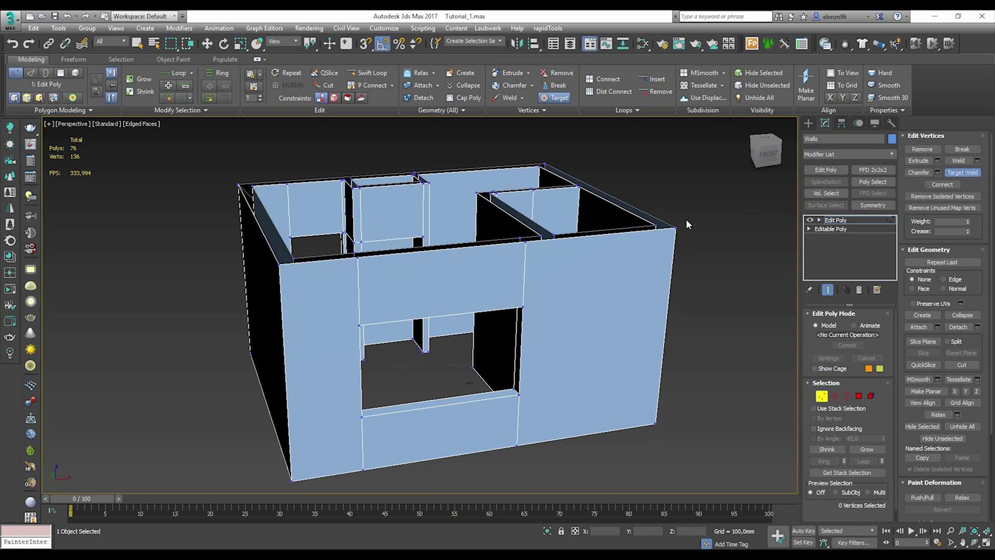
click(280, 266)
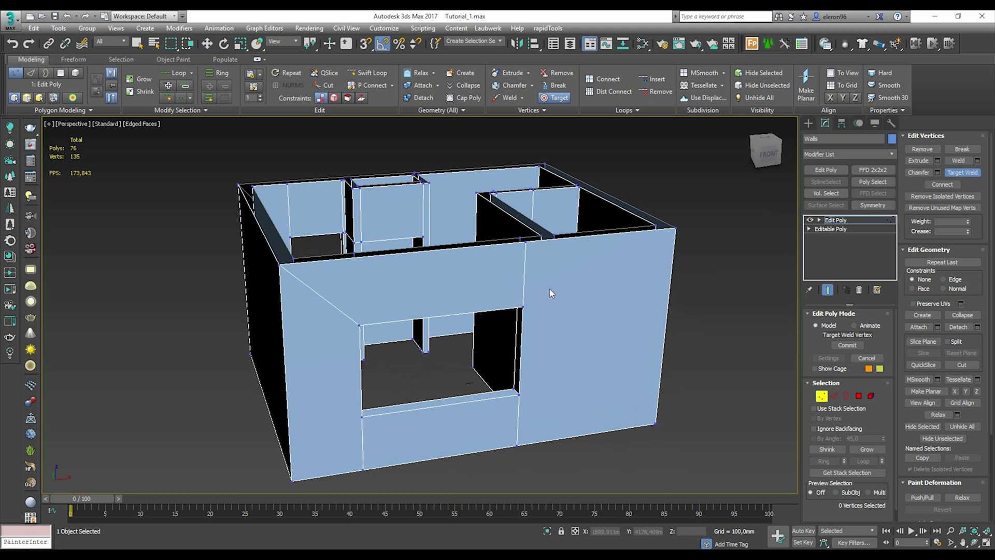
- Target-weld the other top vertex above the window to the outer top corner at the far end of the wall
middle_drag(548, 288, 456, 283)
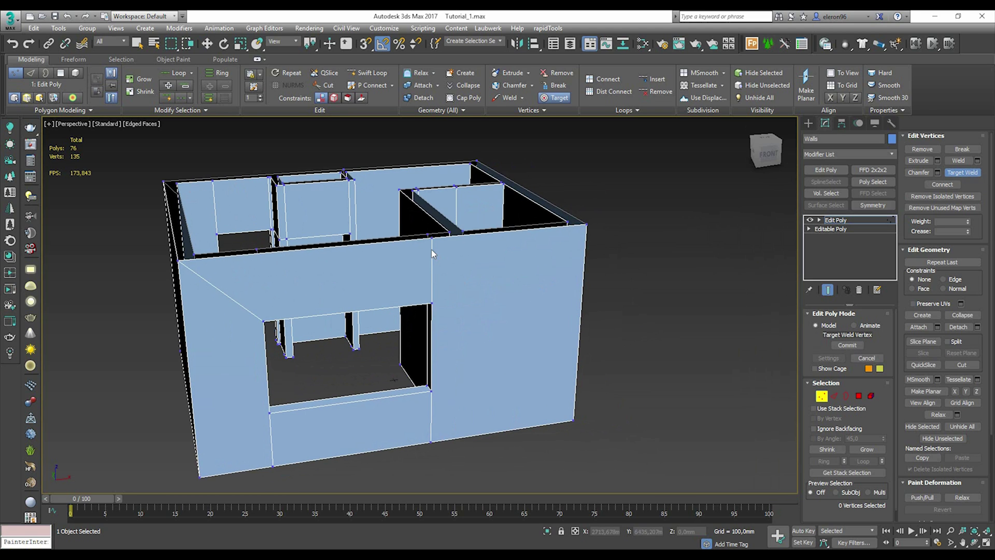
click(587, 225)
alt+middle_drag(588, 224, 572, 344)
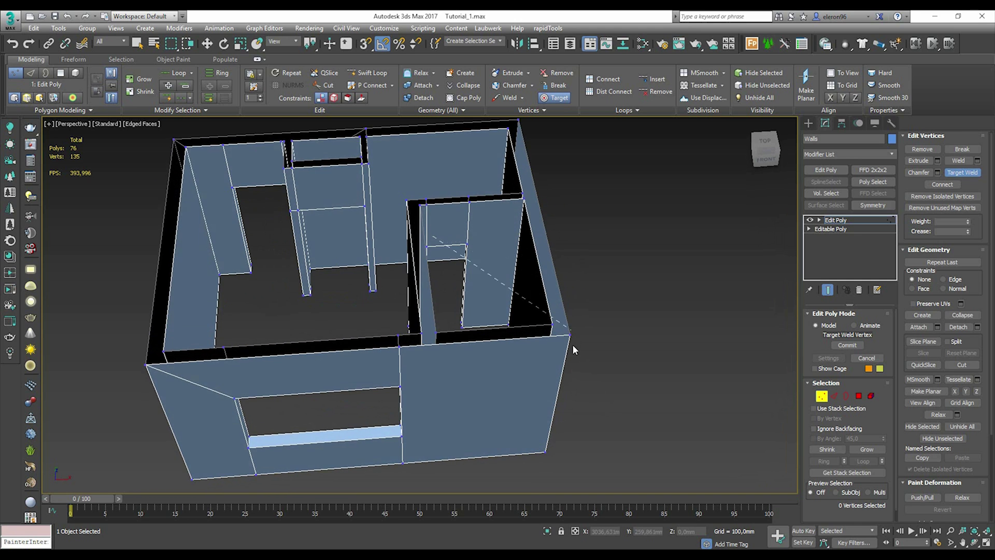
scroll(570, 327, up, 5)
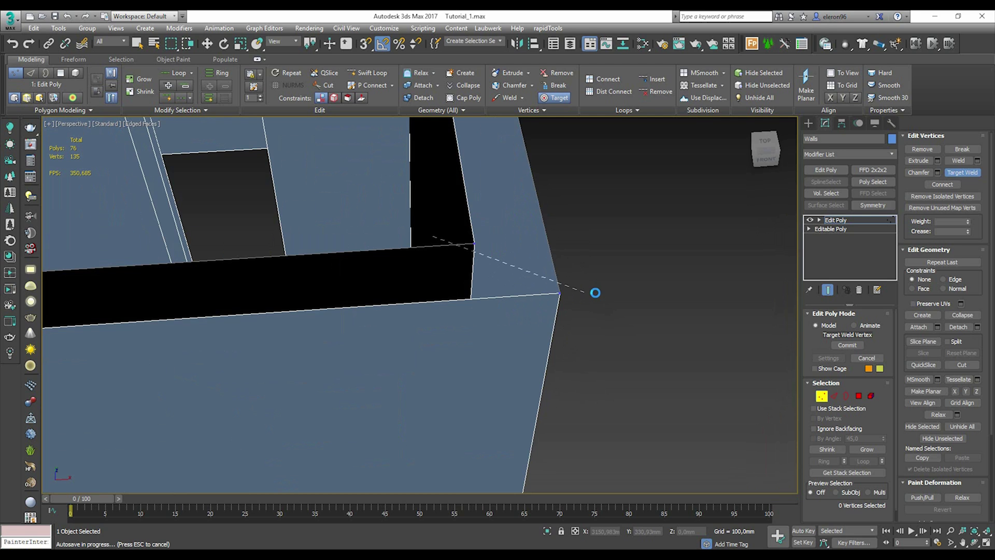
key(Escape)
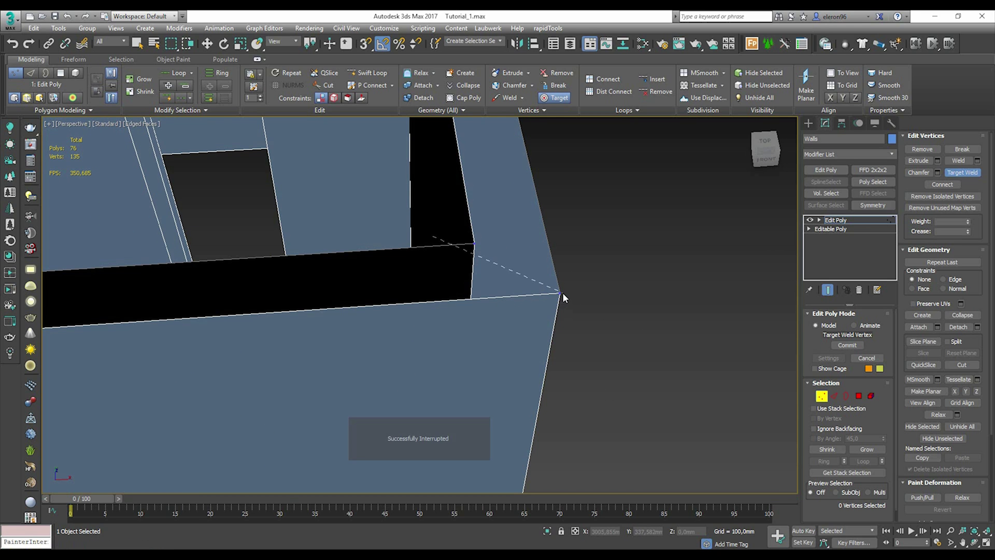
click(561, 293)
- Target-weld the two bottom vertices below the window to the window wall's nearest outer bottom corners
scroll(608, 266, down, 7)
scroll(539, 326, up, 4)
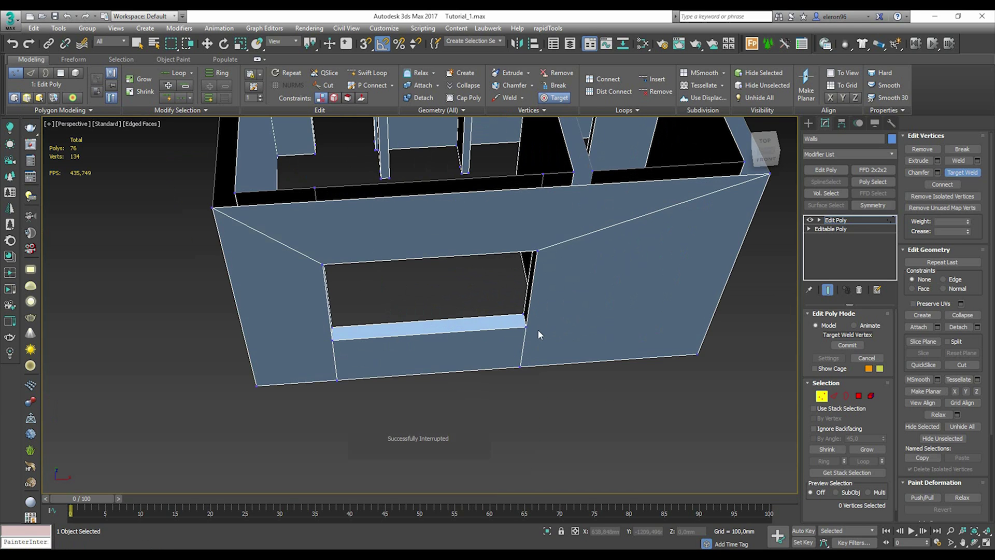
click(698, 354)
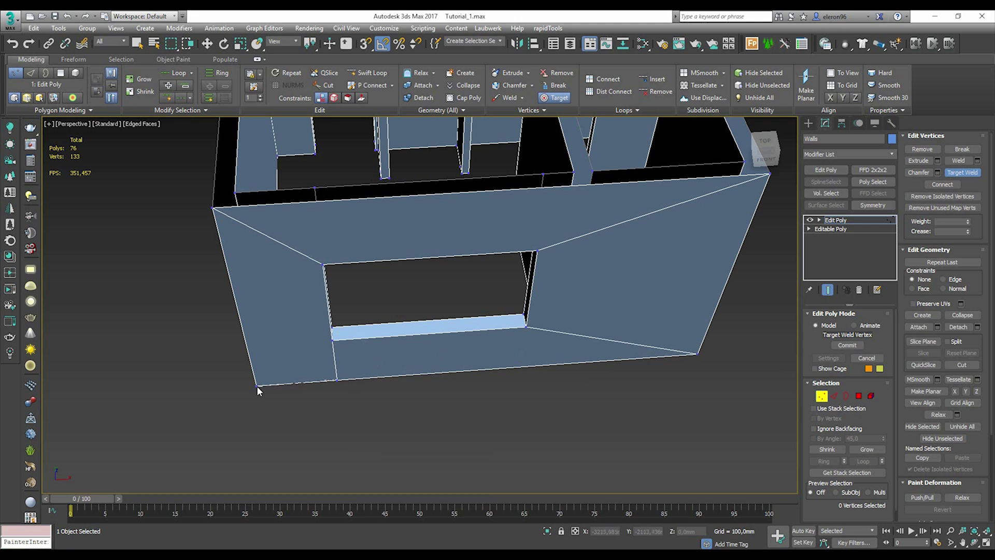
alt+middle_drag(280, 389, 379, 381)
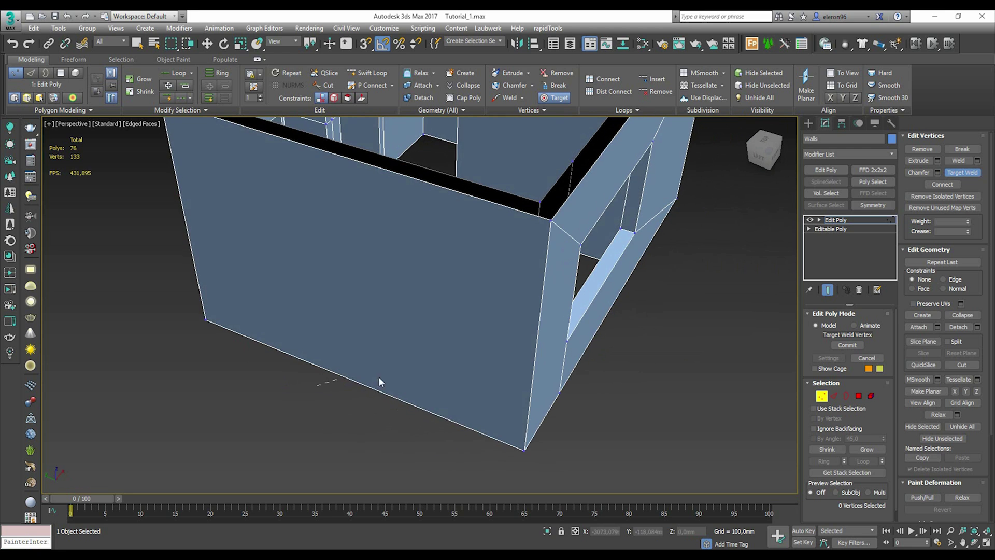
click(523, 450)
- Target-weld the two top vertices above the interior doorway to the adjacent top corners on that face of the partition wall
scroll(523, 449, down, 5)
alt+middle_drag(523, 450, 490, 391)
scroll(611, 377, up, 4)
alt+middle_drag(611, 378, 511, 380)
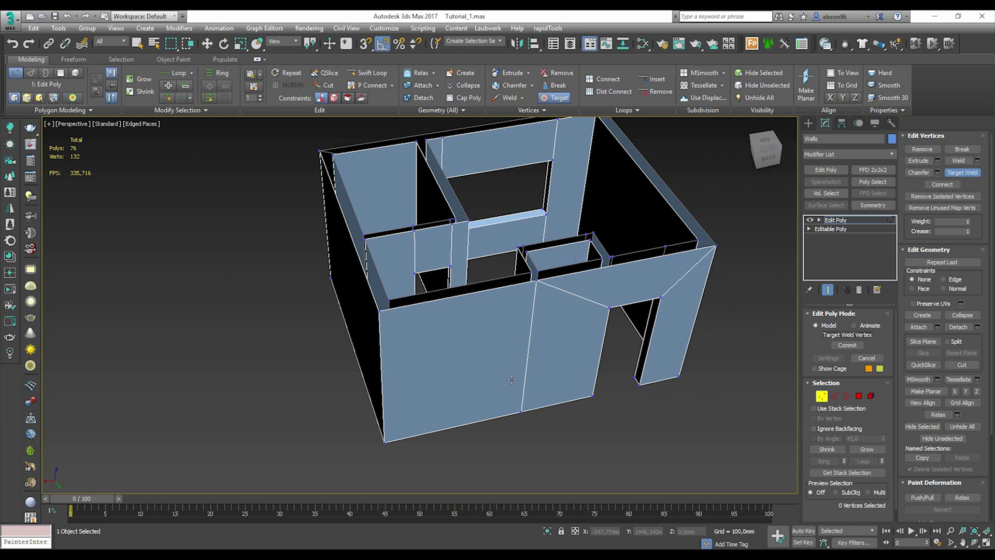
scroll(547, 334, down, 3)
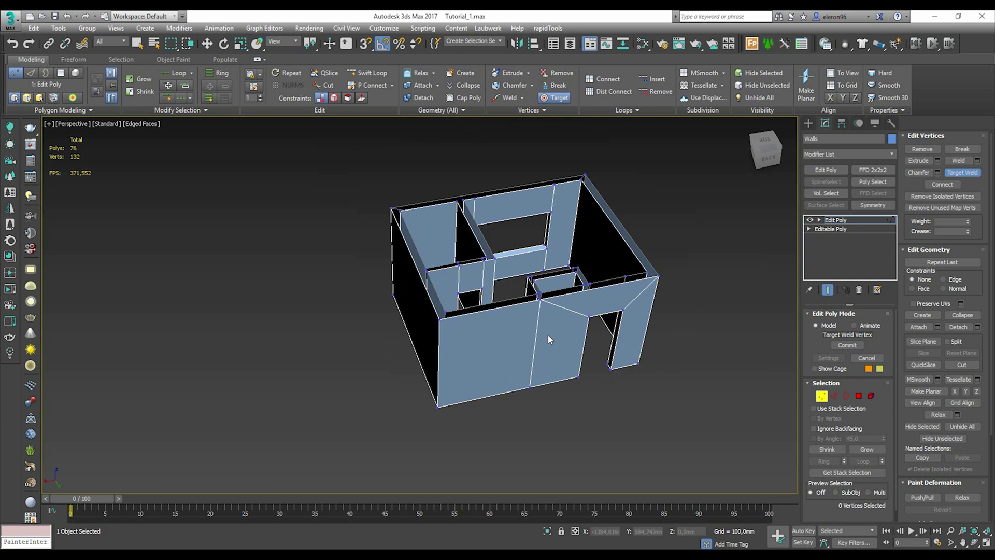
alt+middle_drag(547, 334, 513, 291)
scroll(484, 282, up, 6)
scroll(486, 285, up, 5)
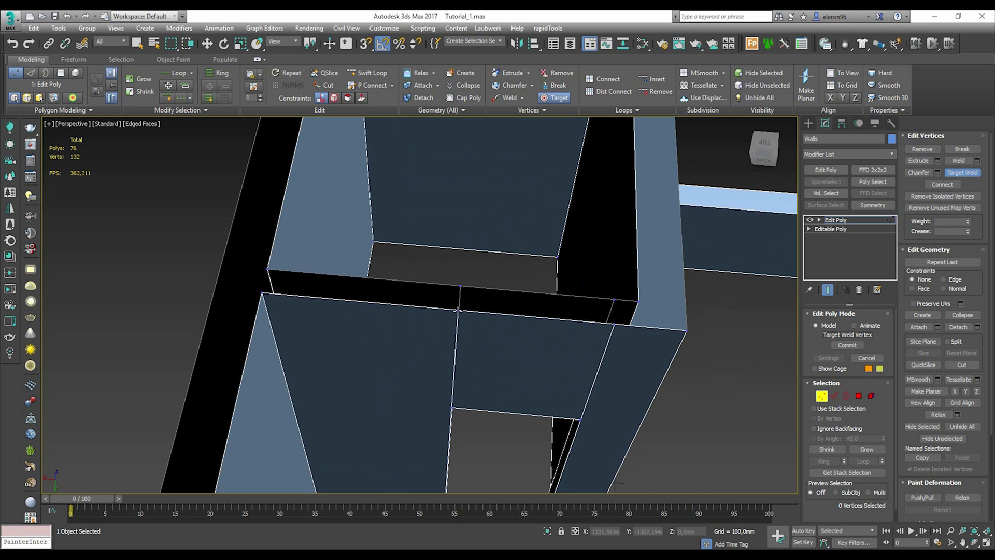
click(459, 310)
click(613, 325)
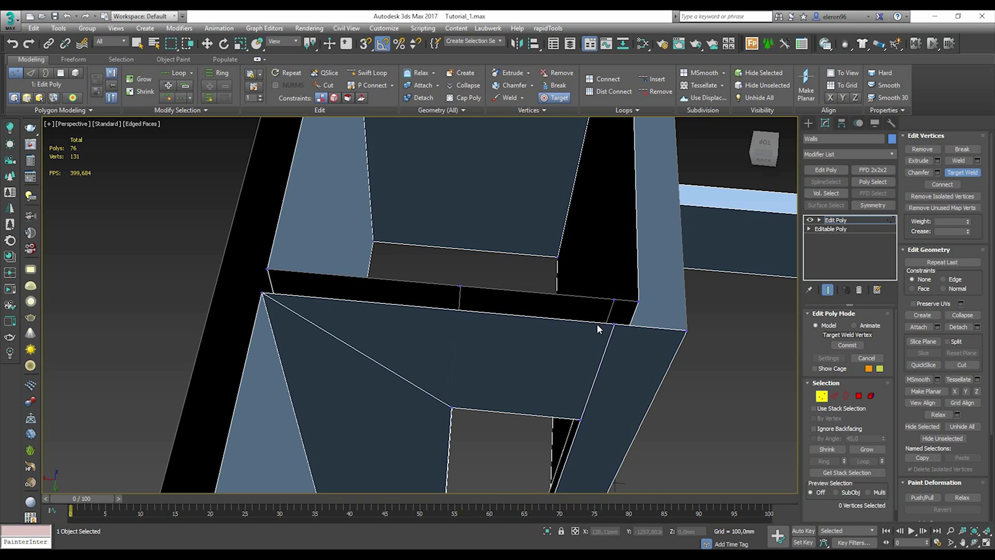
click(687, 330)
scroll(673, 330, down, 3)
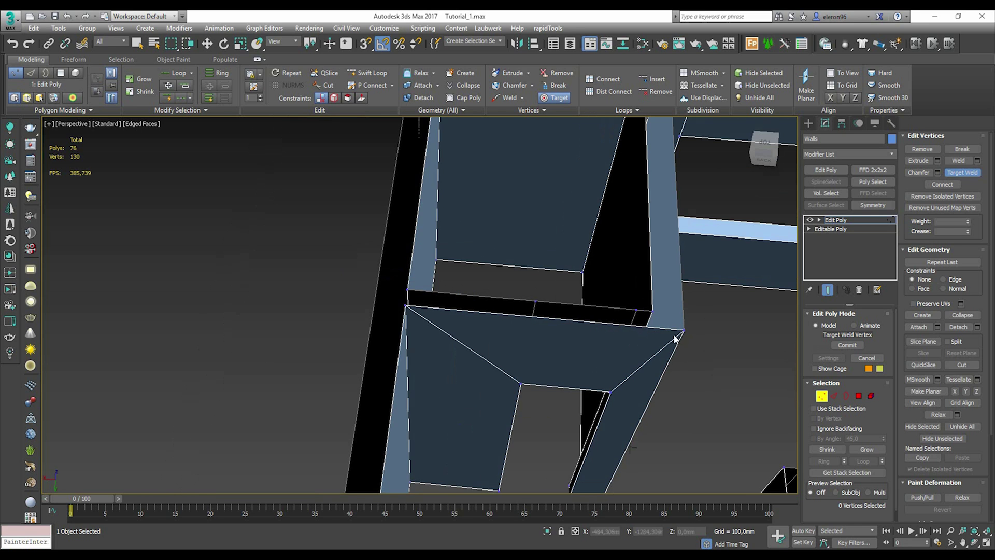
- Target-weld the two top vertices above the same interior doorway to the top corners on the partition's opposite face
middle_drag(670, 355, 418, 340)
click(399, 215)
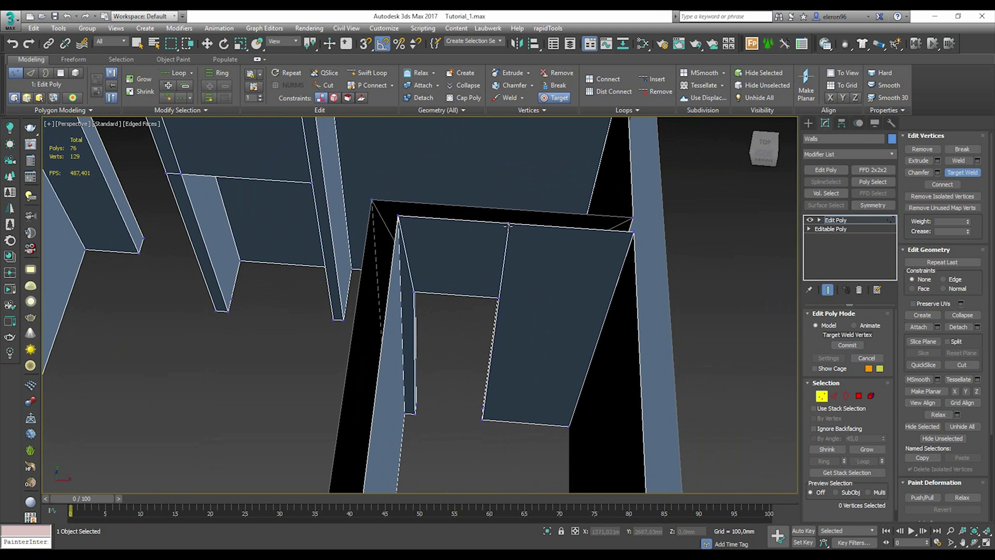
click(634, 233)
scroll(621, 232, down, 4)
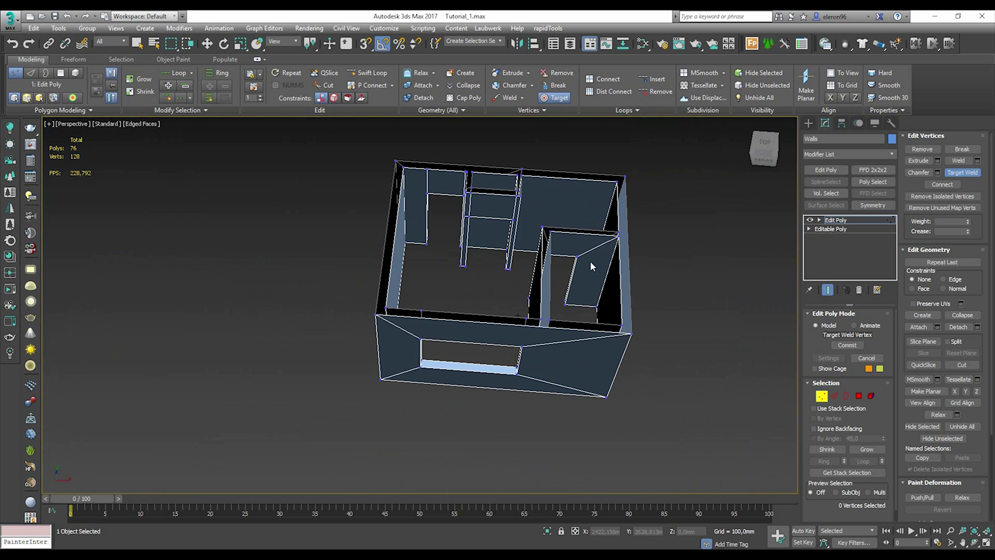
- Target-weld the four vertices above and below the window on the wall's inner face to that room's nearest top and bottom corners
alt+middle_drag(590, 260, 665, 225)
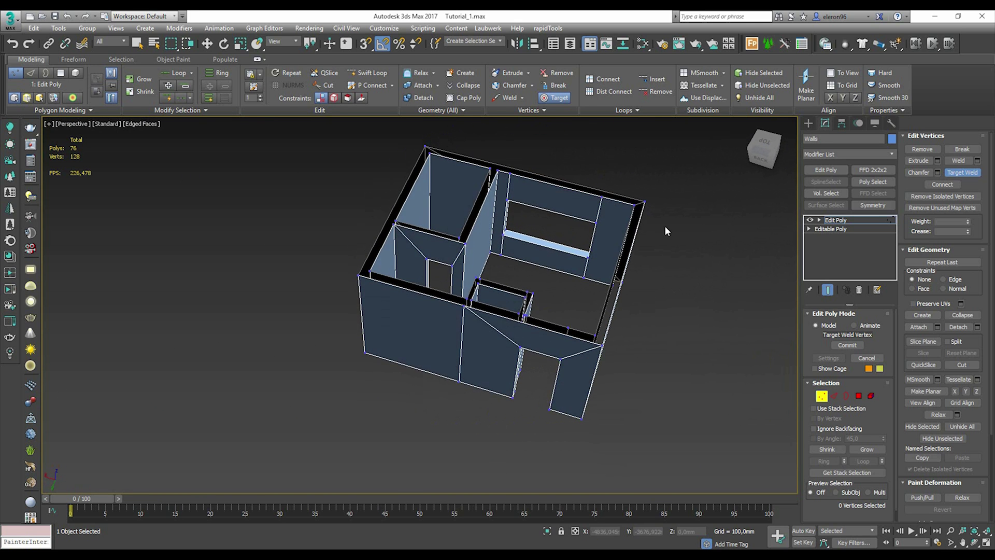
scroll(514, 203, up, 5)
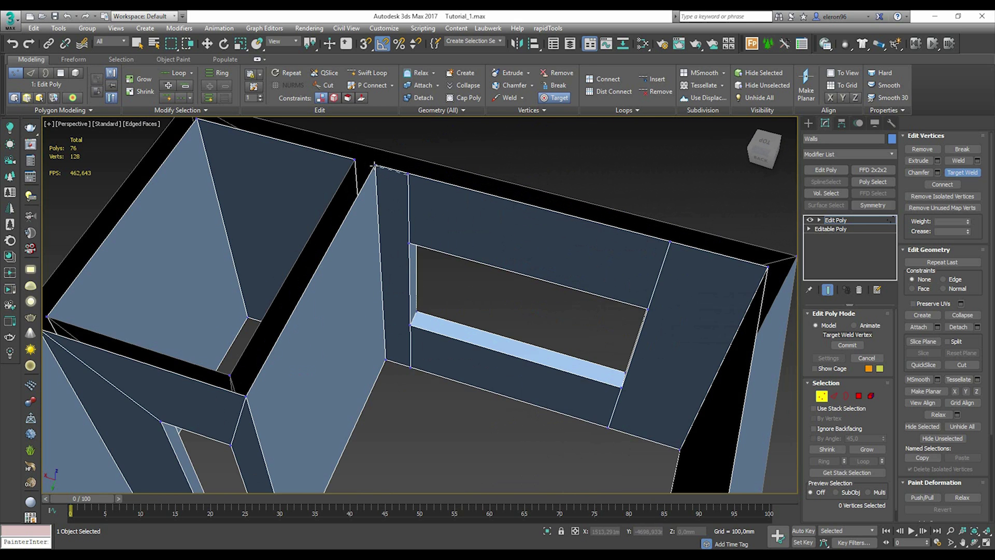
click(382, 359)
alt+middle_drag(455, 381, 512, 371)
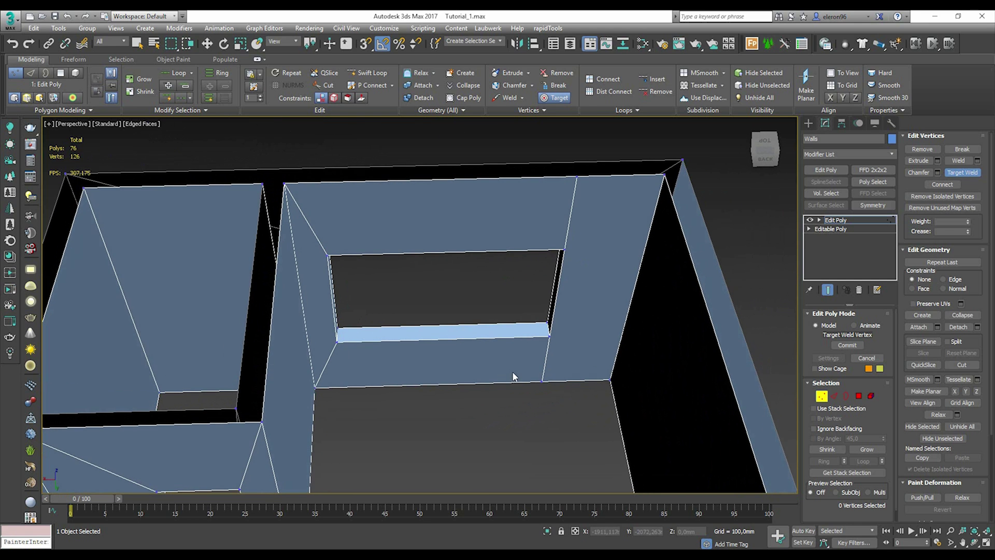
click(610, 378)
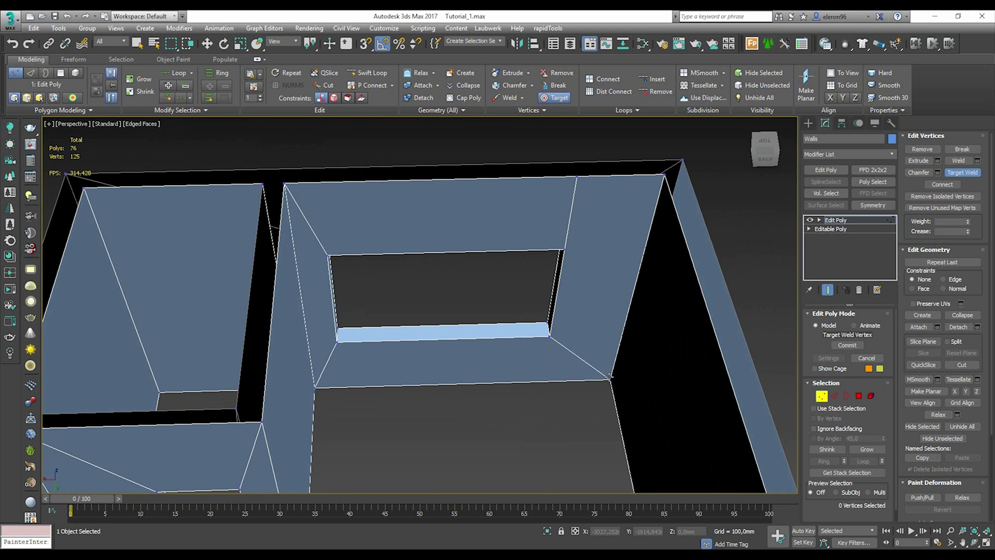
click(665, 172)
scroll(649, 188, down, 10)
- Remove the horizontal edge loop crossing the outer side and narrow front strip of the niche partition at opening-head height
alt+middle_drag(649, 188, 617, 196)
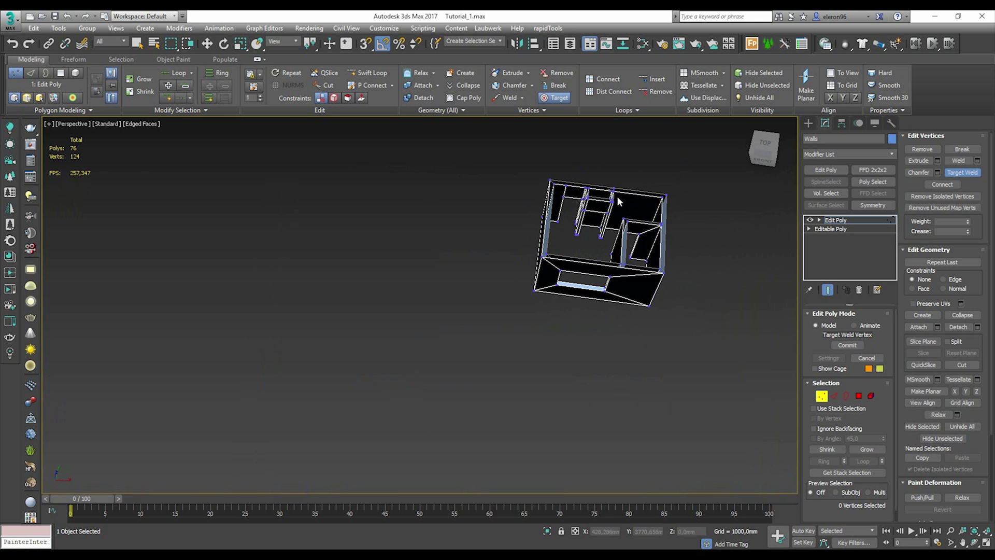
scroll(538, 211, up, 10)
alt+middle_drag(527, 231, 434, 329)
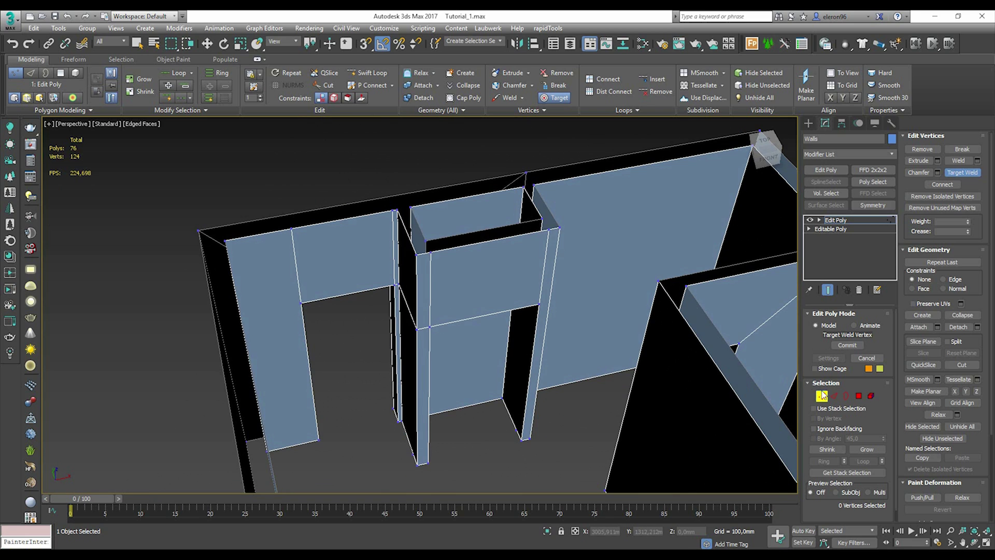
key(2)
click(424, 326)
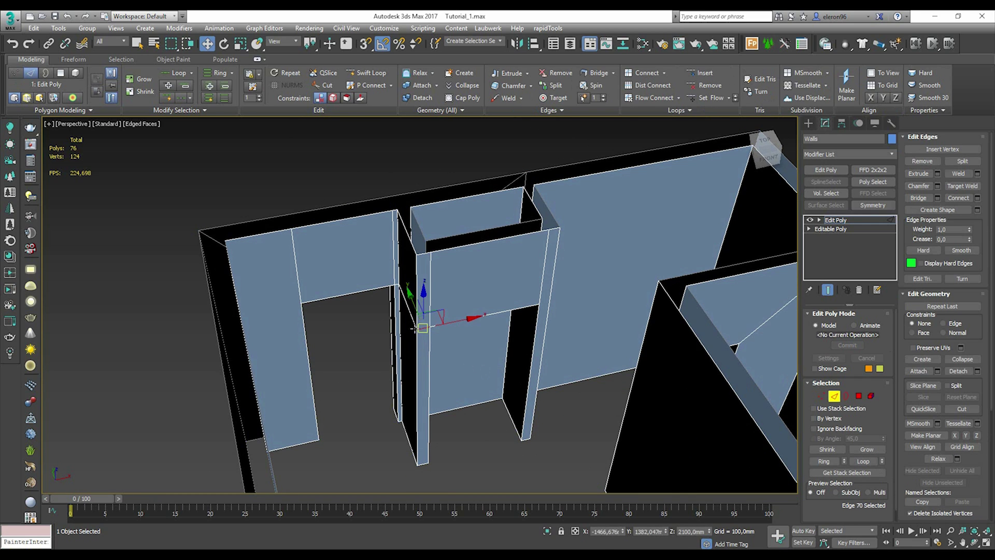
ctrl+click(416, 329)
double_click(408, 308)
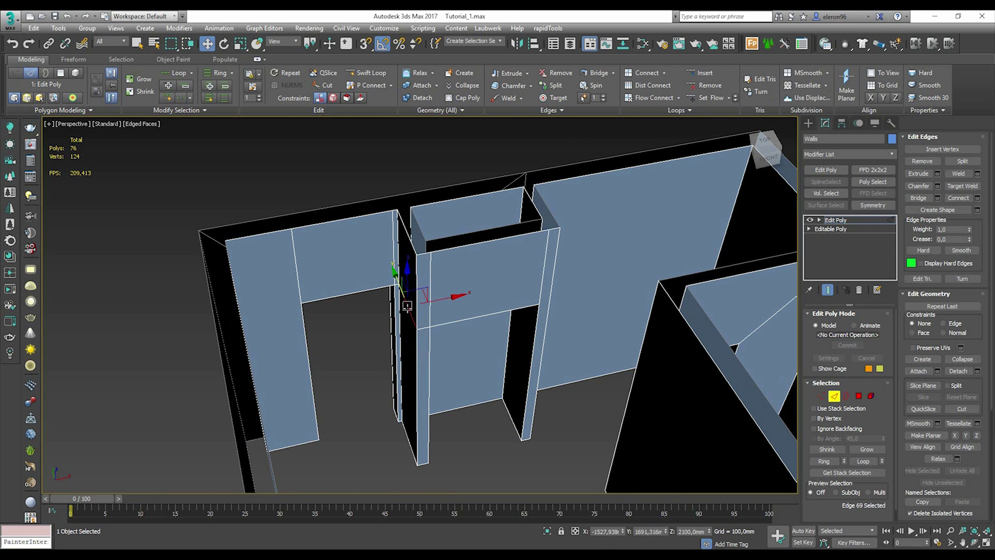
key(ctrl+BackSpace)
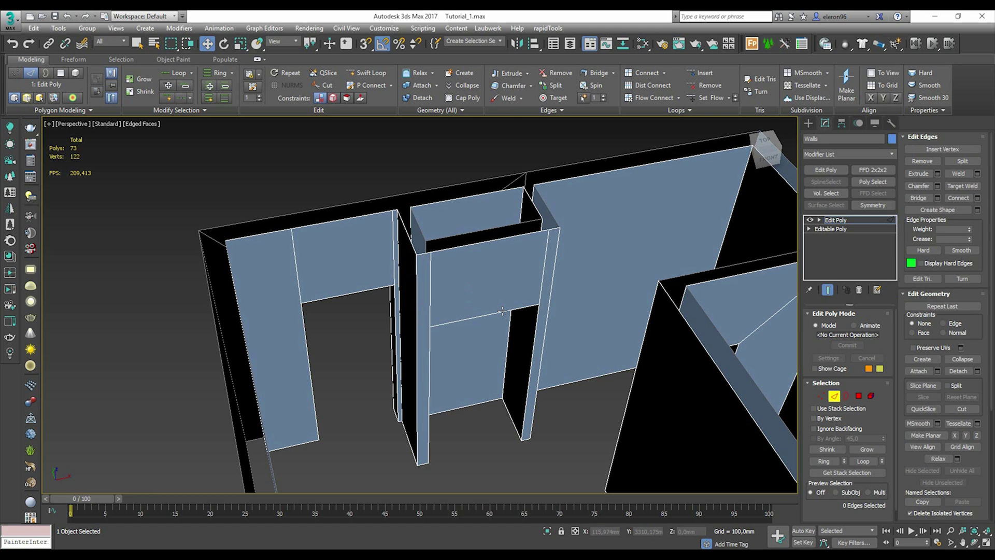
- Target-weld the two top vertices above the niche opening to the outer top corners of the niche's front face
click(822, 395)
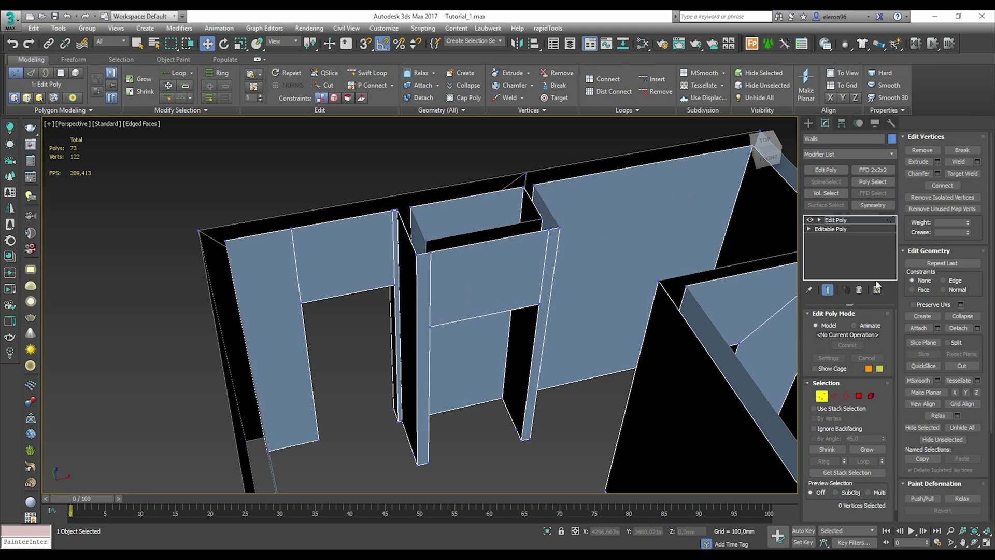
click(962, 173)
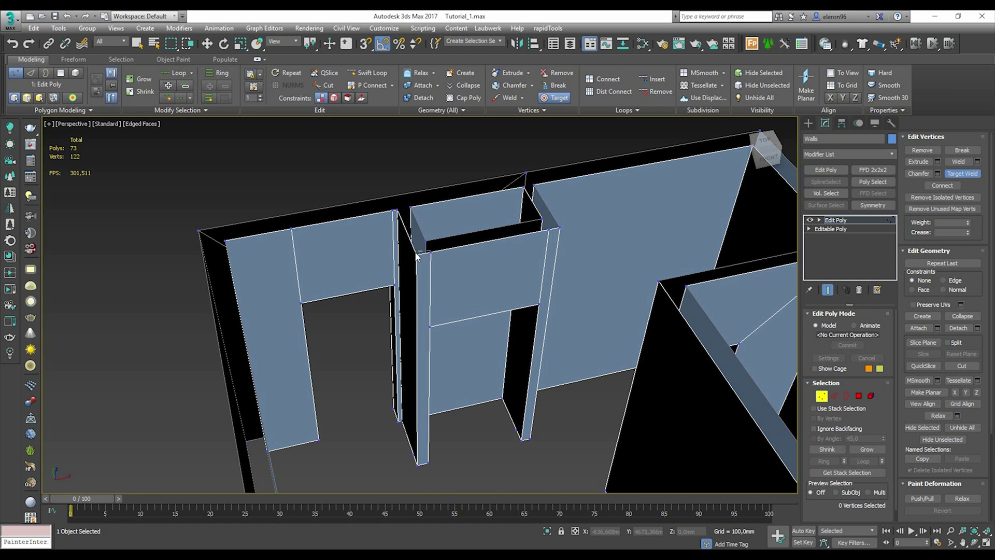
click(417, 253)
click(558, 226)
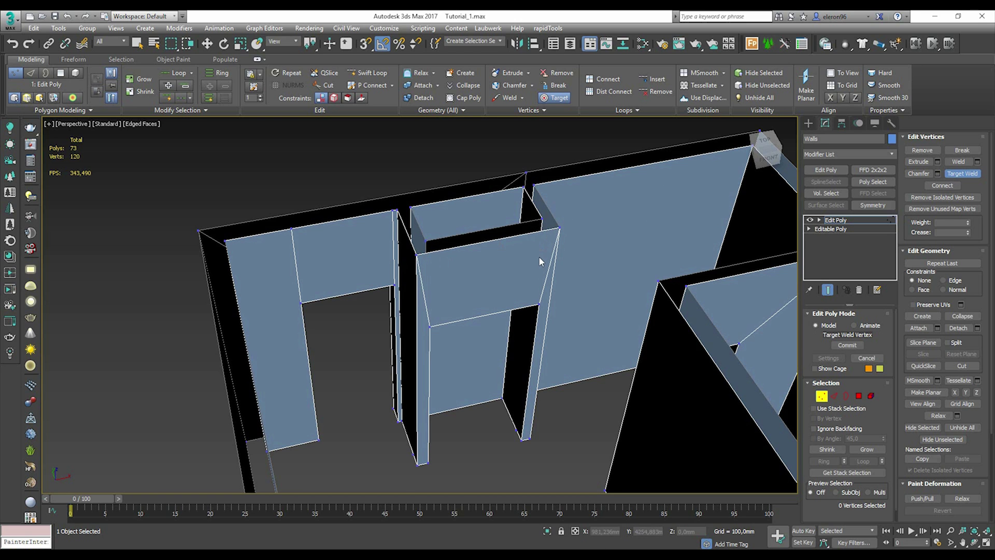
- Target-weld the top vertices above the back doorway on the inner wall face to the adjacent top corners
alt+middle_drag(539, 256, 437, 286)
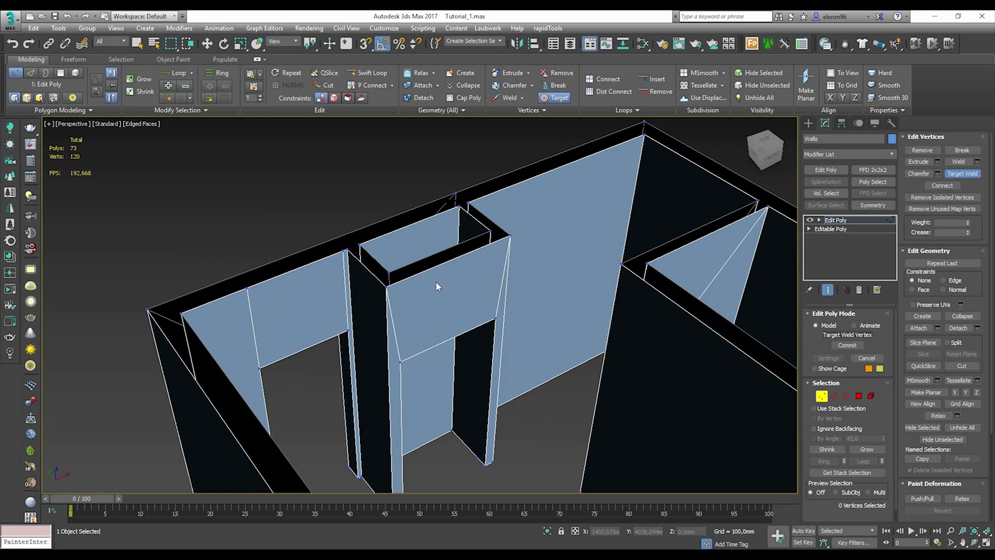
click(347, 249)
alt+middle_drag(262, 288, 615, 253)
click(290, 205)
scroll(584, 254, down, 4)
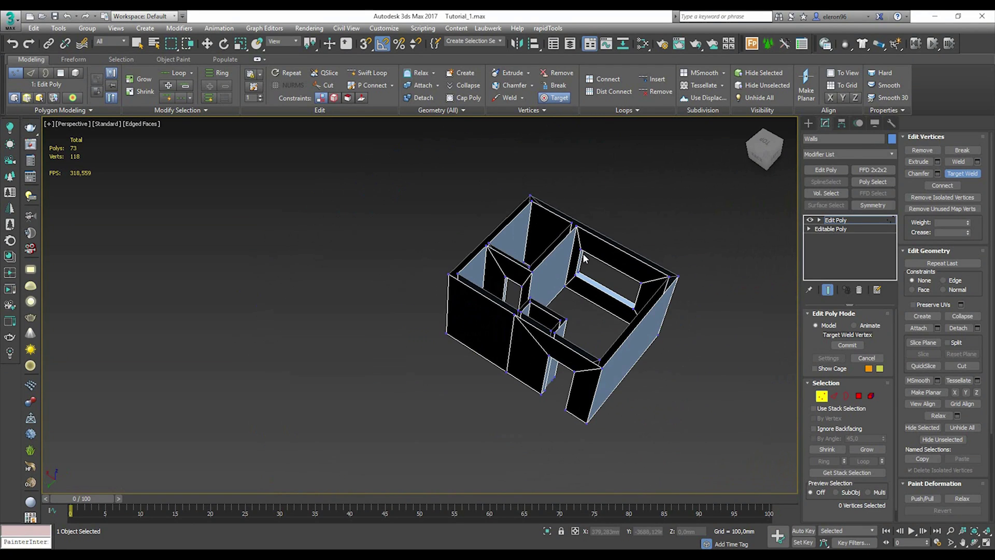
- Finish target welding and collapse the Walls object's Edit Poly modifier into its base Editable Poly
alt+middle_drag(76, 157, 317, 195)
scroll(507, 256, up, 5)
mouse_move(507, 255)
alt+middle_down()
mouse_move(502, 275)
mouse_move(529, 262)
mouse_move(501, 266)
alt+middle_up()
scroll(500, 263, down, 5)
click(960, 173)
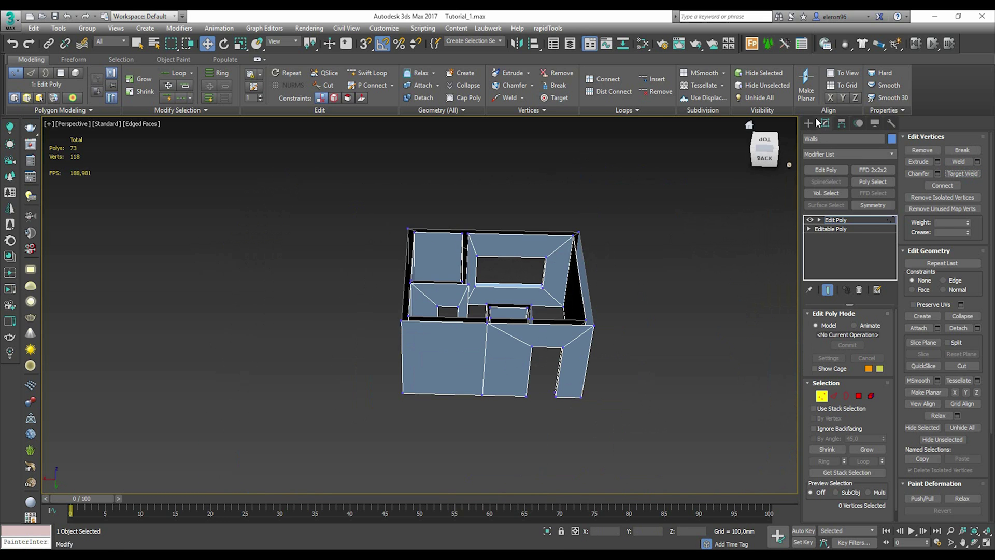
click(809, 123)
click(654, 261)
alt+middle_drag(655, 260, 506, 242)
middle_drag(400, 241, 490, 250)
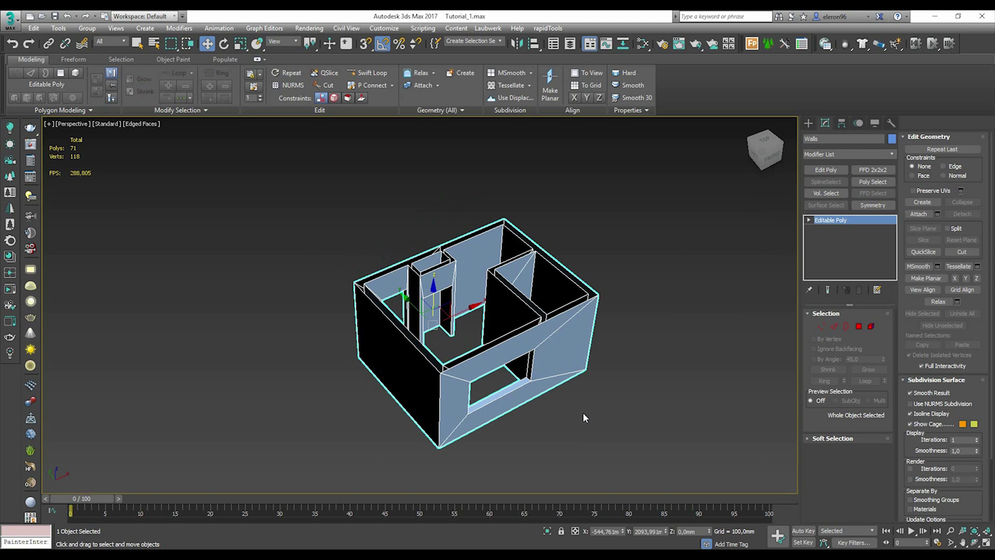
- Select all polygons of the Walls object and clear their smoothing groups
click(582, 412)
click(545, 378)
alt+middle_drag(552, 404, 513, 409)
click(858, 326)
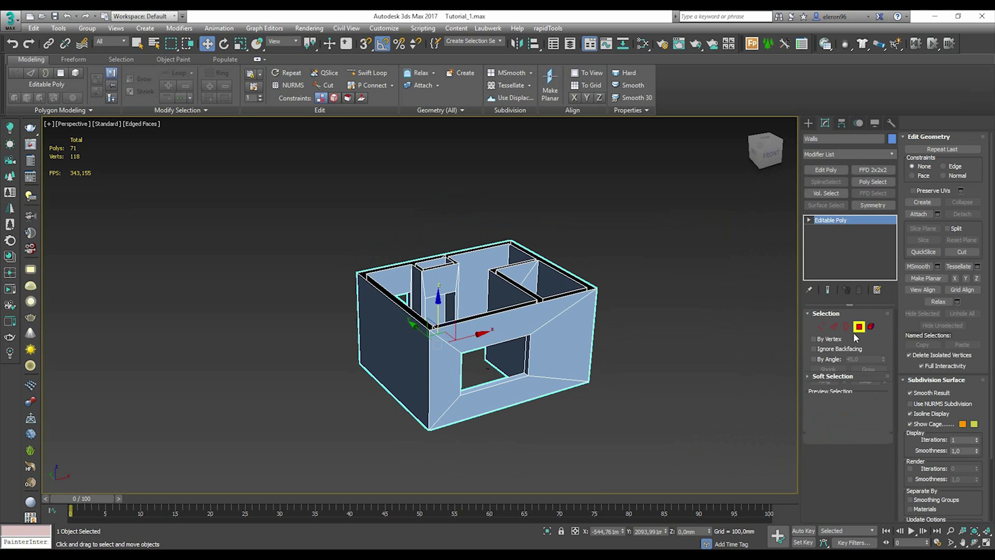
drag(322, 200, 685, 453)
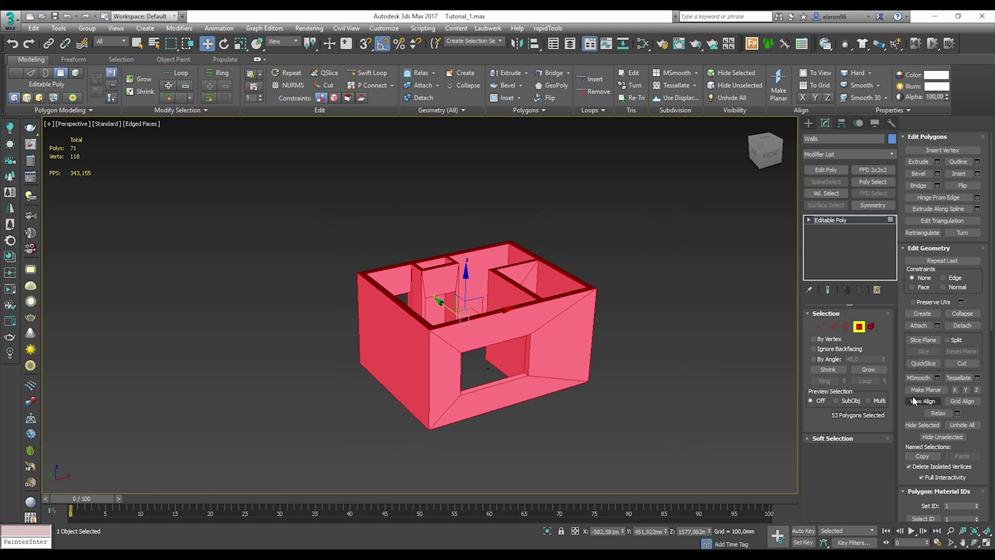
scroll(974, 311, down, 10)
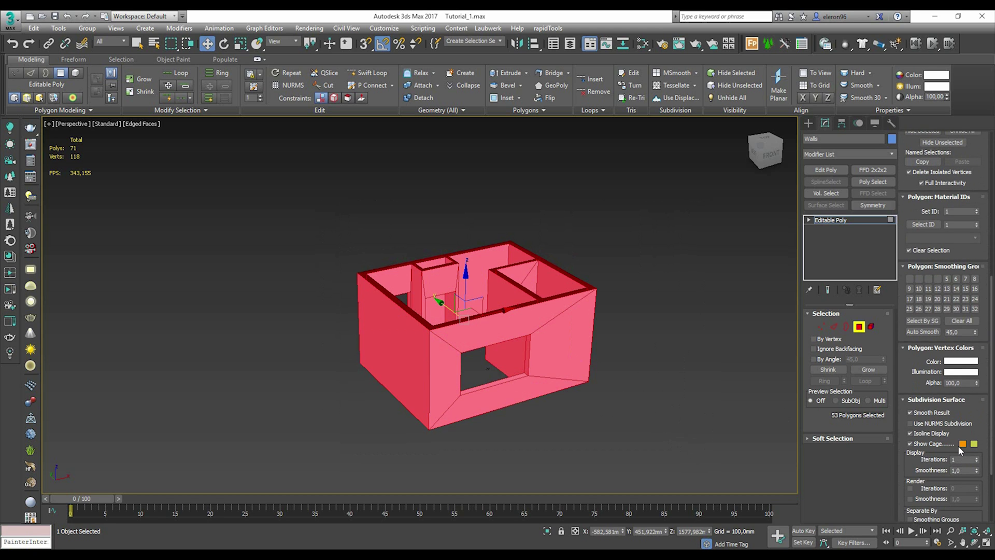
click(965, 321)
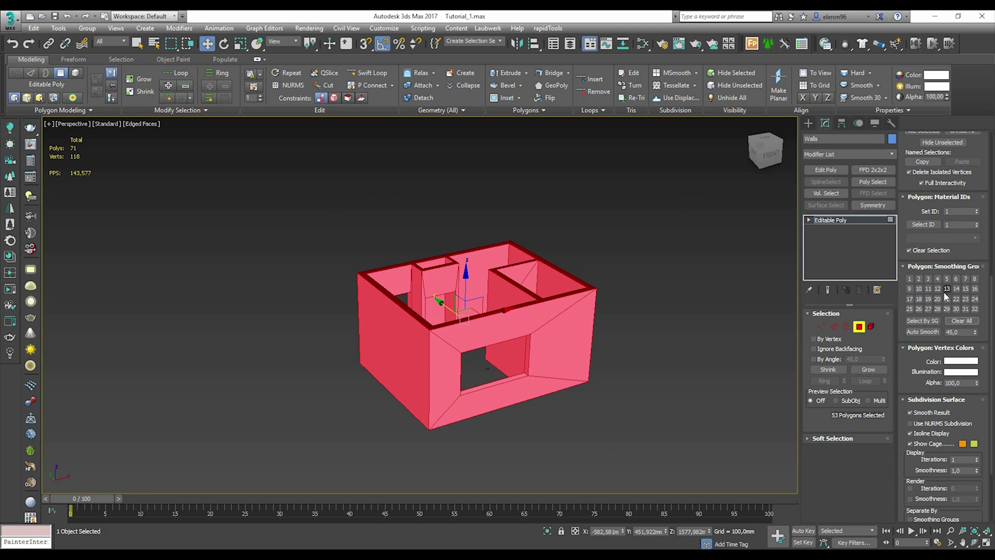
click(618, 342)
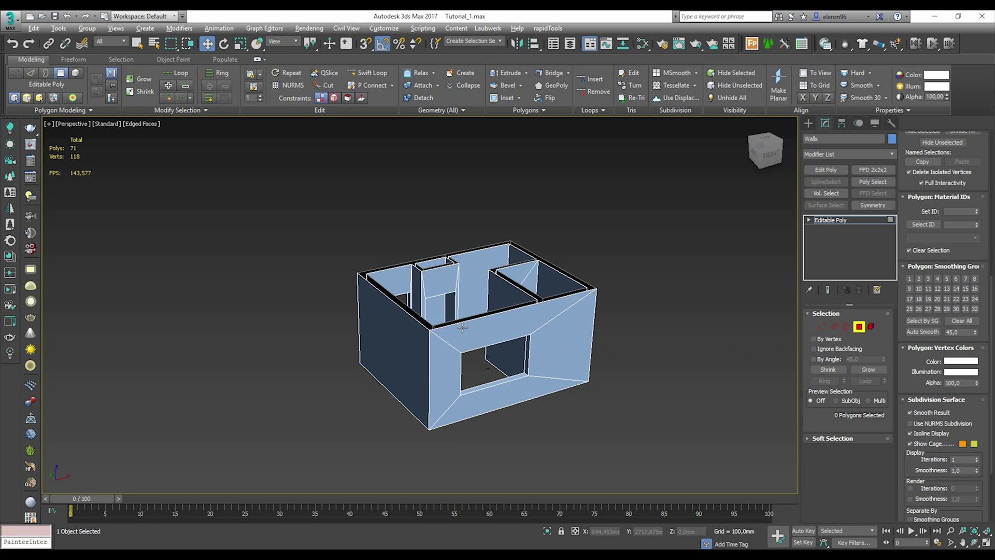
- Select the open border running along the bottom of the walls
alt+middle_drag(462, 328, 592, 388)
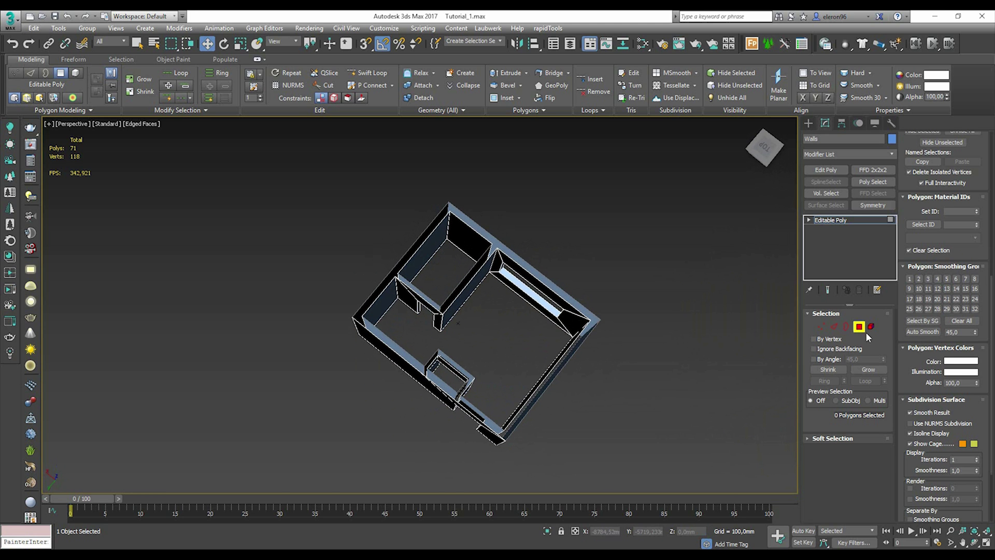
click(846, 326)
click(543, 318)
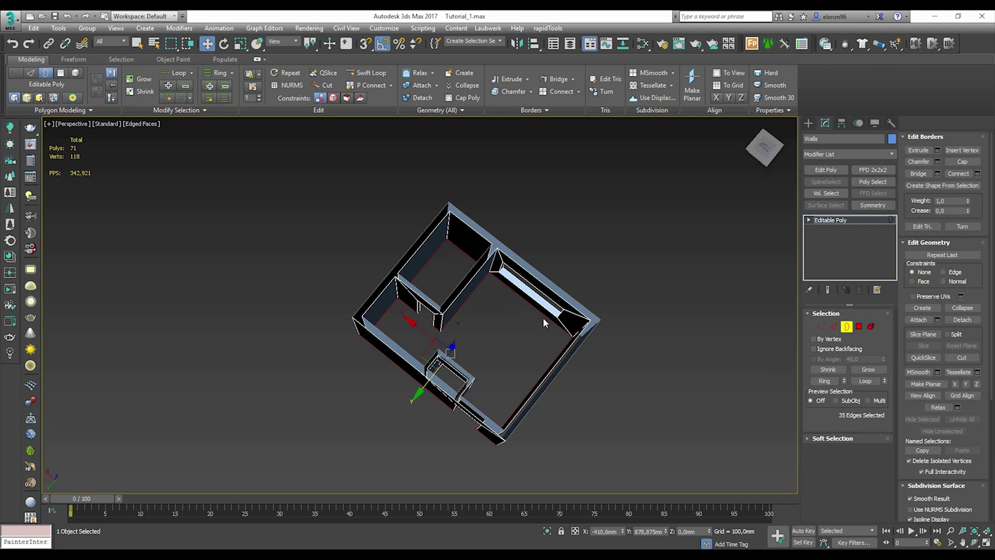
alt+middle_drag(522, 344, 542, 329)
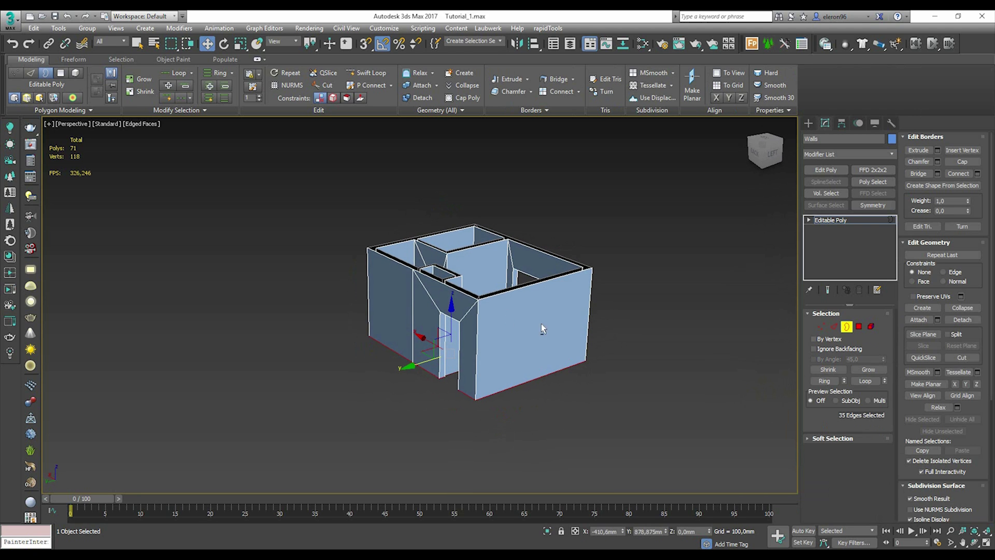
- Convert to an edge selection and deselect the back wall's outer bottom edges on both sides of the doorway, plus the doorway jamb's bottom edge
click(834, 326)
scroll(465, 386, up, 6)
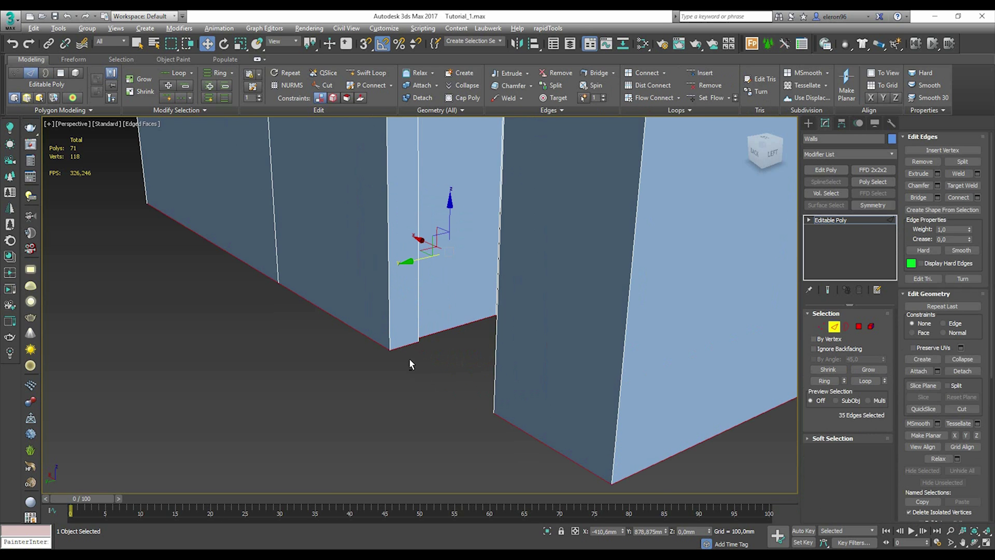
alt+click(393, 350)
alt+click(378, 344)
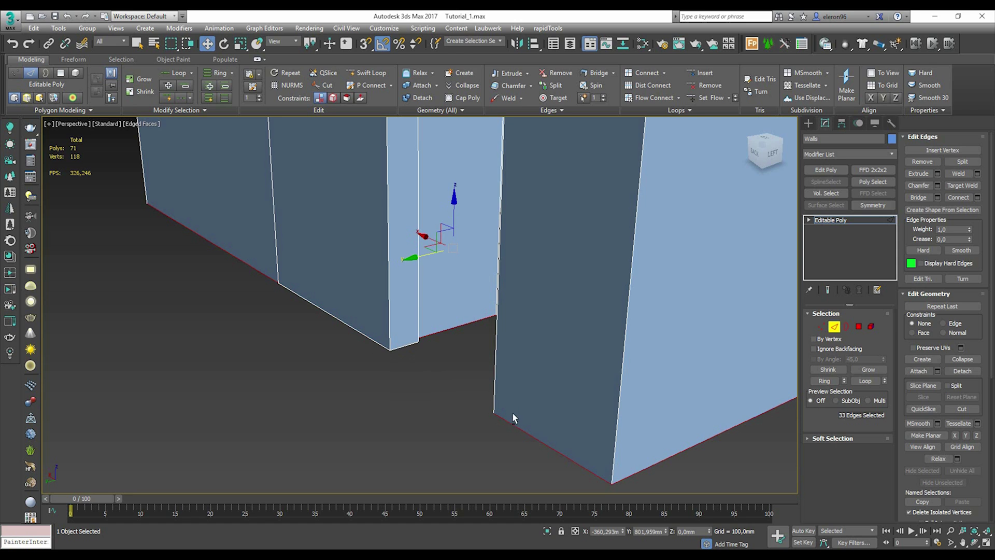
alt+click(514, 423)
alt+click(251, 267)
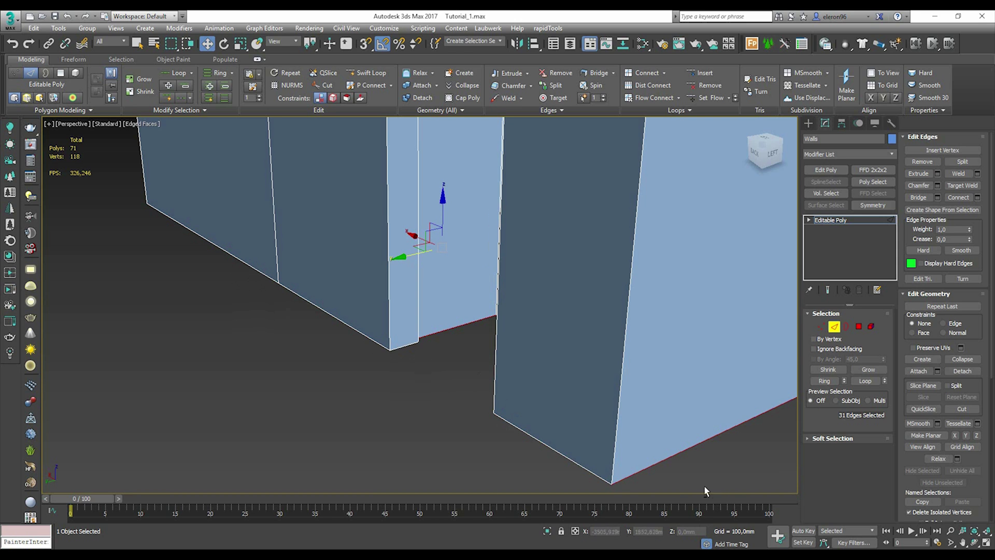
- Deselect the outer bottom edges of the two side walls and the window wall from the border selection
alt+click(642, 470)
scroll(551, 422, down, 5)
alt+middle_drag(551, 422, 475, 382)
alt+click(476, 384)
alt+middle_drag(567, 381, 550, 363)
alt+click(605, 345)
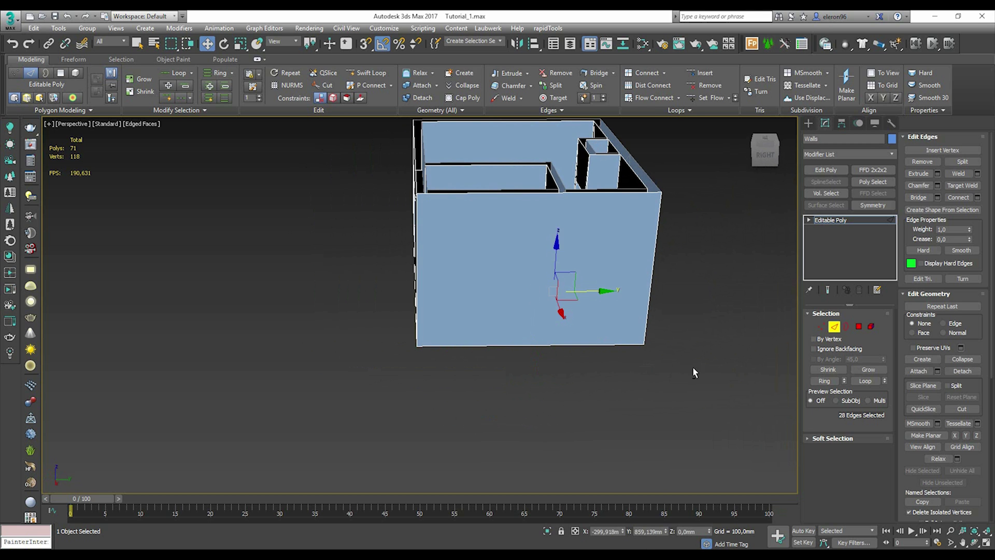
- Deselect the bottom edge of the doorway jamb and the short leftover edge at the end of the neighbouring partition
alt+middle_drag(692, 368, 589, 383)
scroll(646, 354, up, 5)
alt+click(647, 354)
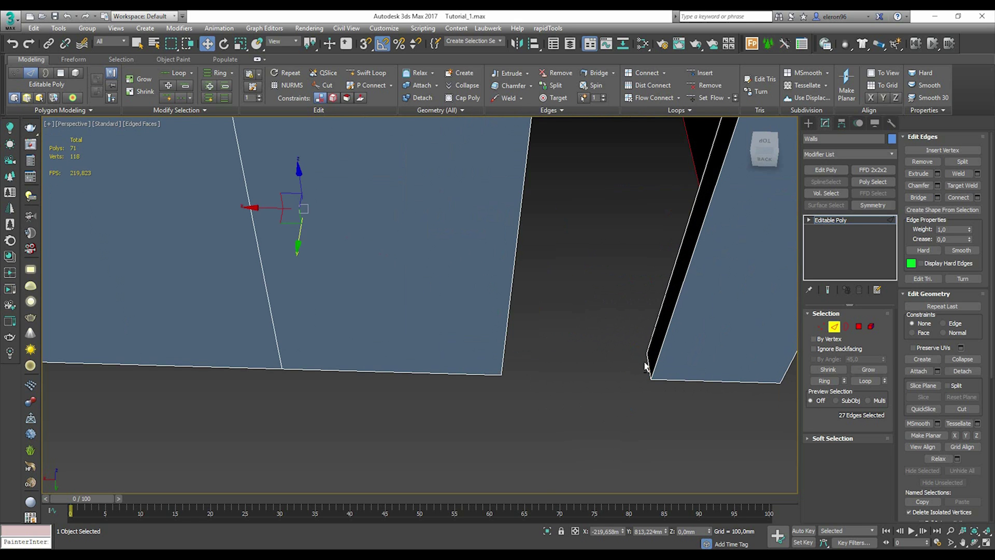
alt+middle_drag(647, 354, 511, 339)
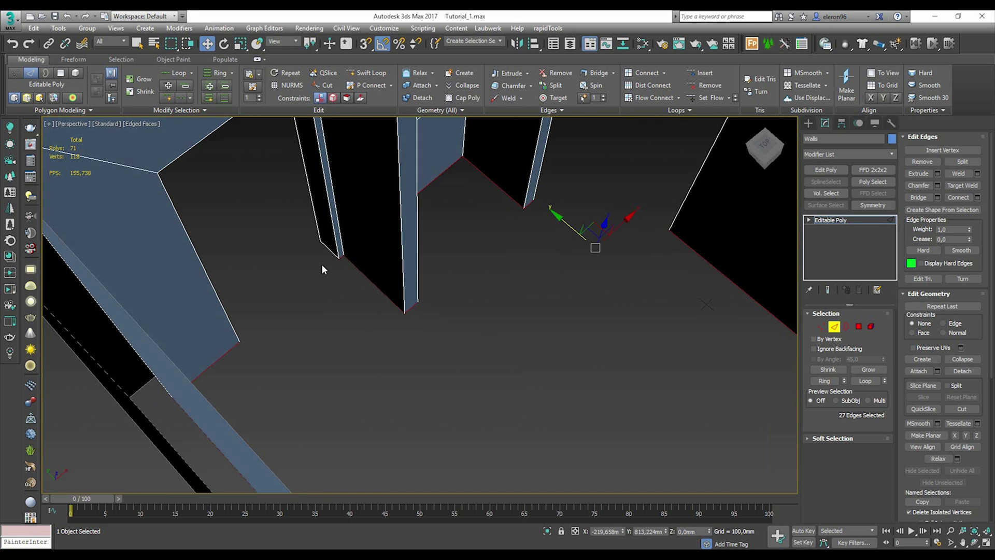
scroll(322, 264, up, 6)
alt+click(435, 252)
scroll(436, 251, down, 5)
- Deselect the bottom edges along the sides and back of the recess between the two short partitions
alt+middle_drag(436, 252, 373, 285)
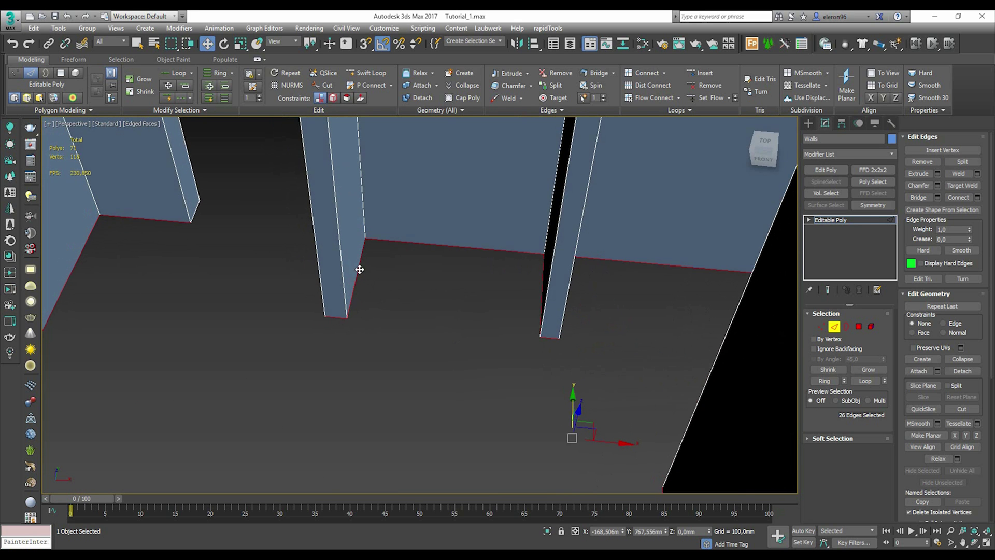
alt+click(360, 269)
alt+click(414, 242)
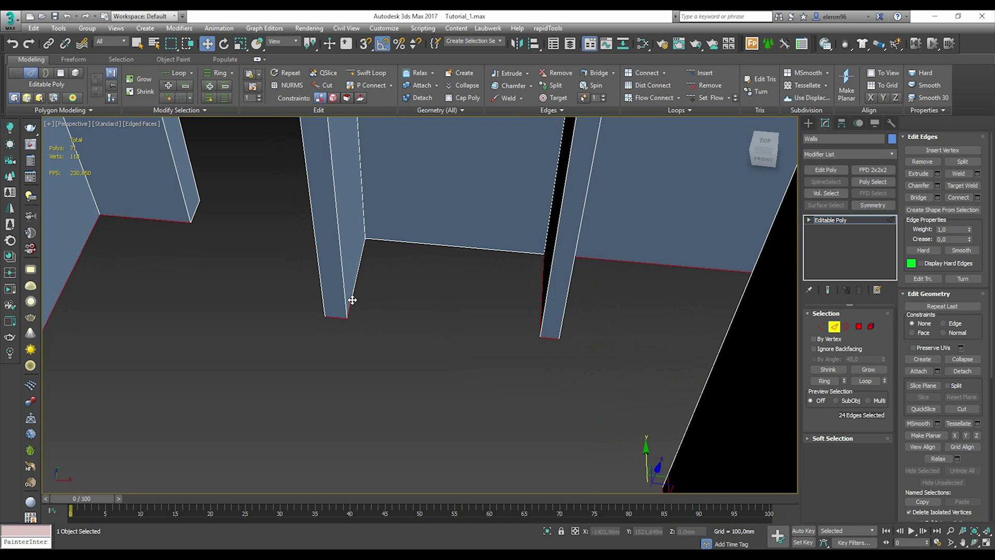
alt+click(353, 299)
alt+middle_drag(352, 300, 486, 311)
alt+click(465, 293)
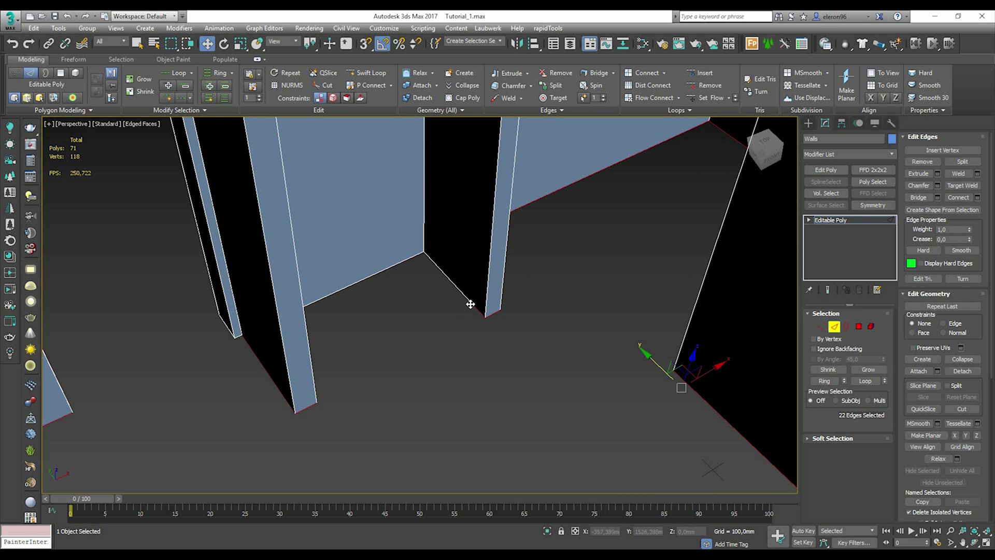
alt+click(469, 304)
alt+middle_drag(494, 366, 305, 313)
alt+click(375, 263)
scroll(500, 342, down, 5)
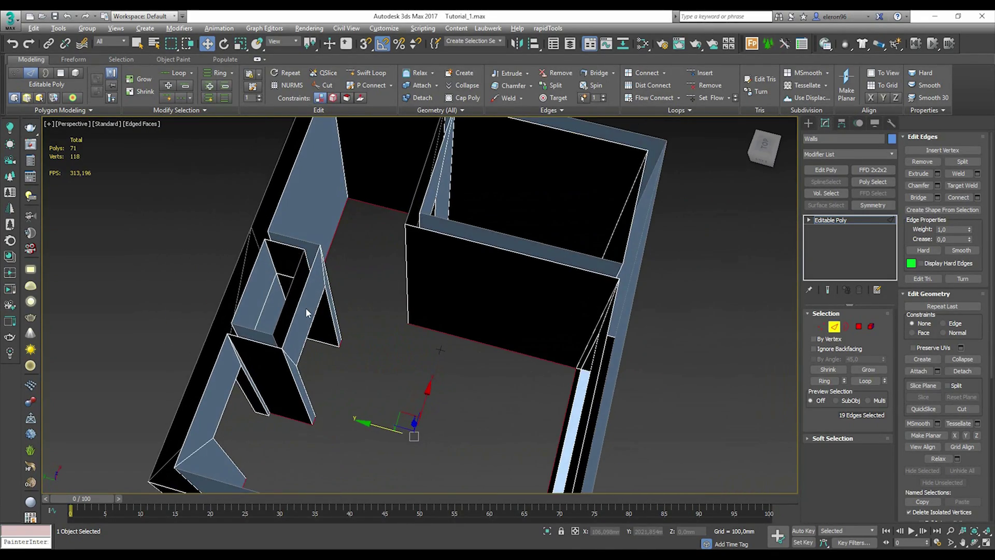
- Create a linear shape named Shape001 from the selected bottom edges, then leave edge editing and deselect the walls
click(939, 210)
click(519, 284)
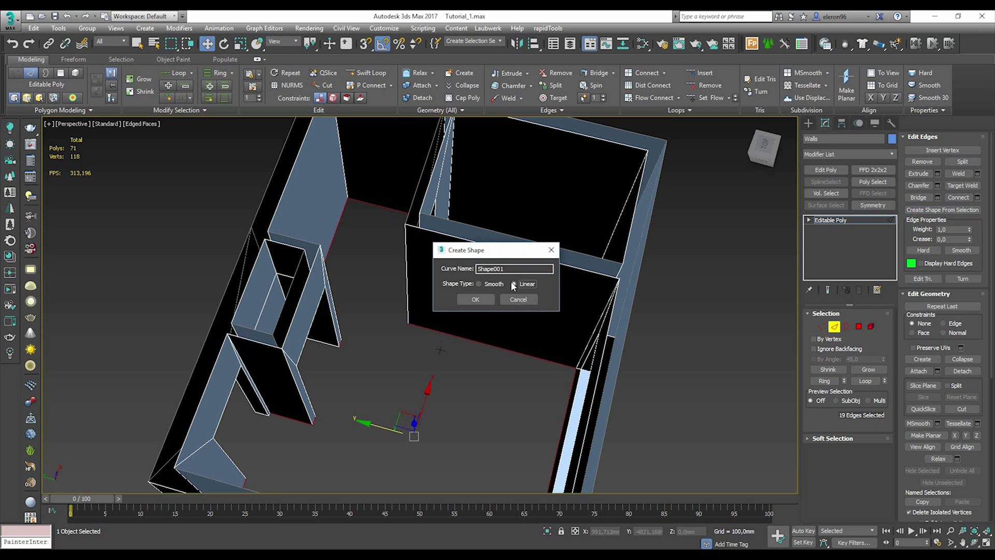
click(482, 300)
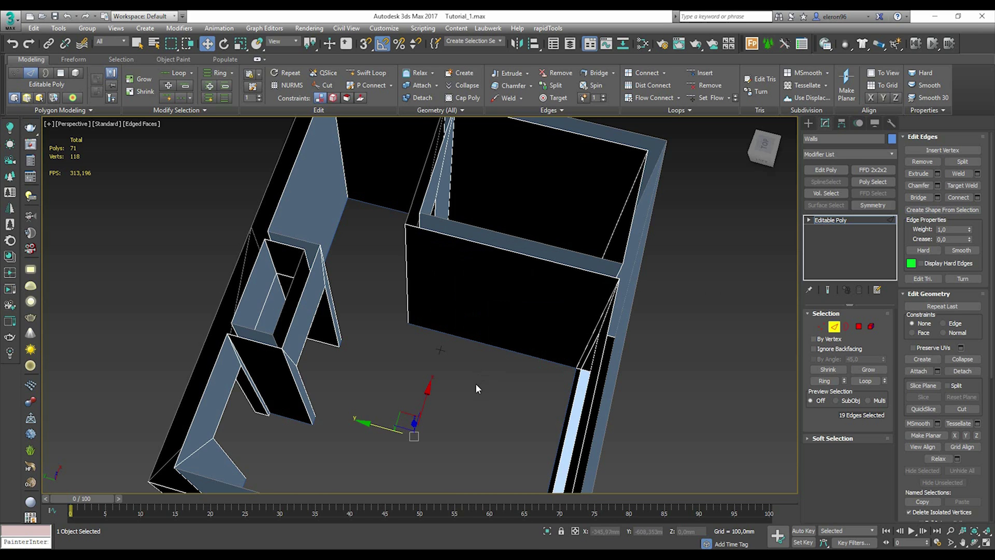
click(807, 127)
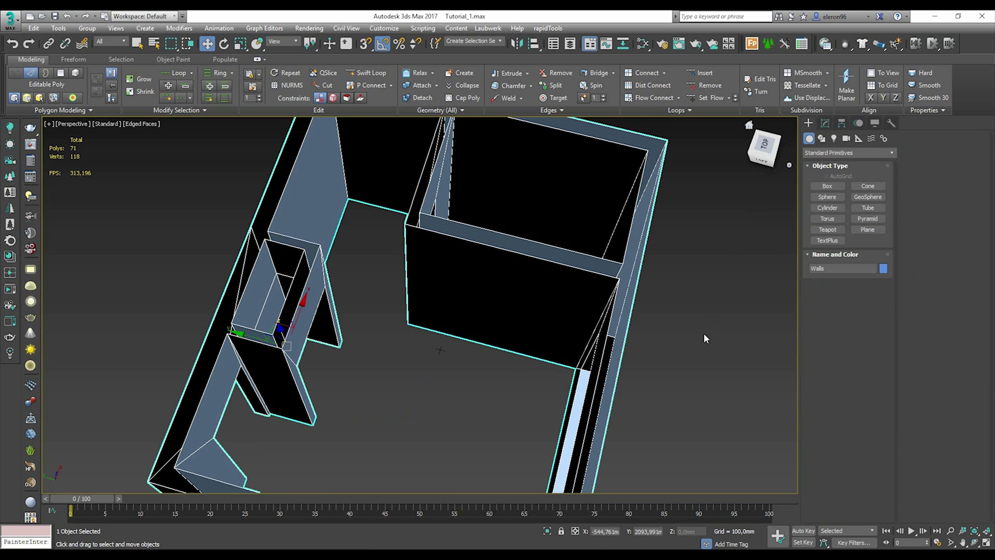
click(704, 333)
- Hide the Walls object through the Scene Explorer, leaving only the extracted shape in view
click(69, 26)
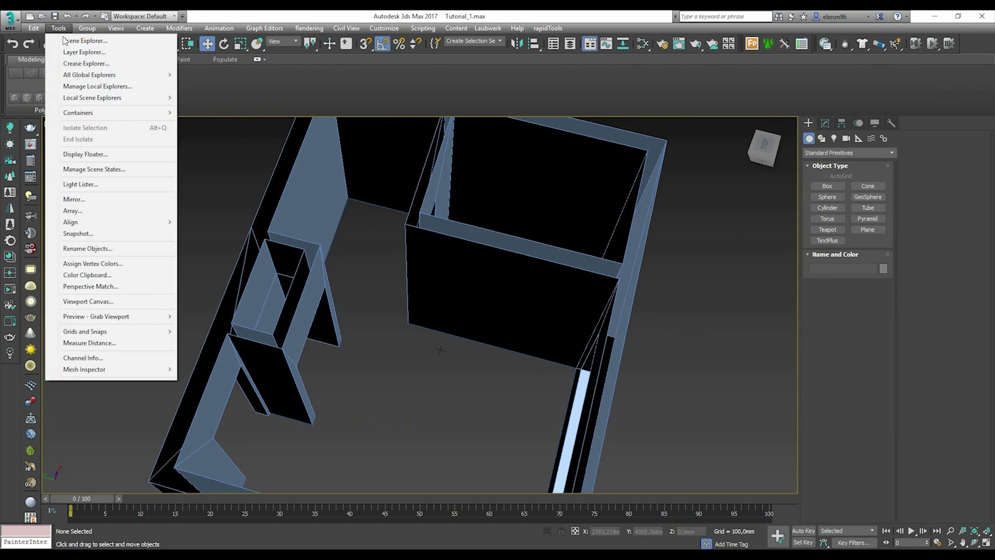
click(83, 37)
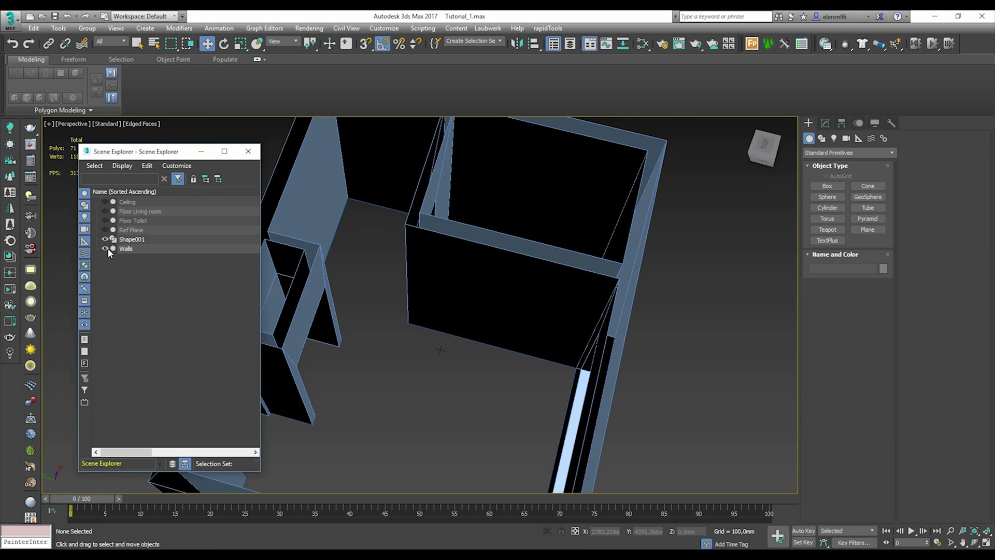
click(106, 249)
click(247, 150)
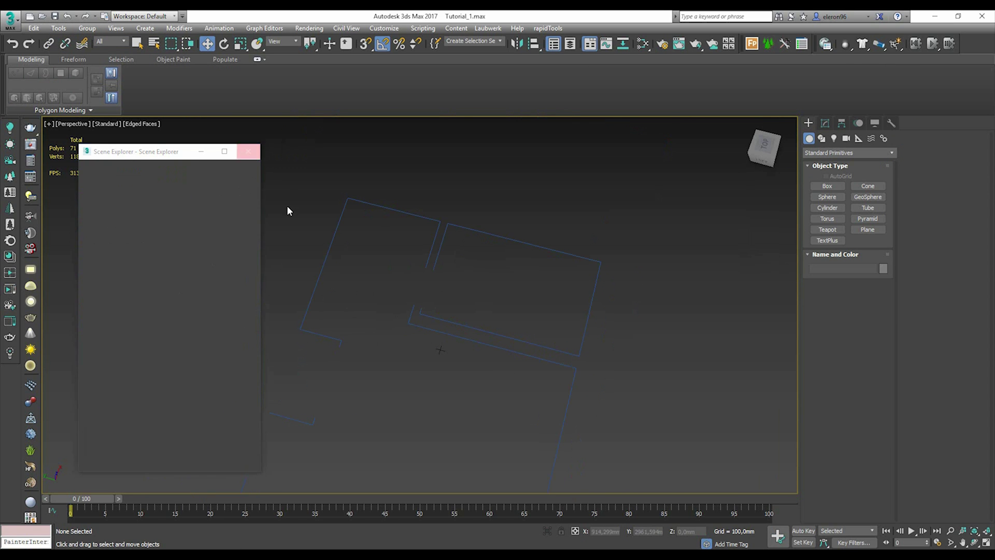
click(318, 275)
- Select the extracted floor outline spline and examine its vertices and open ends
middle_drag(387, 339, 400, 270)
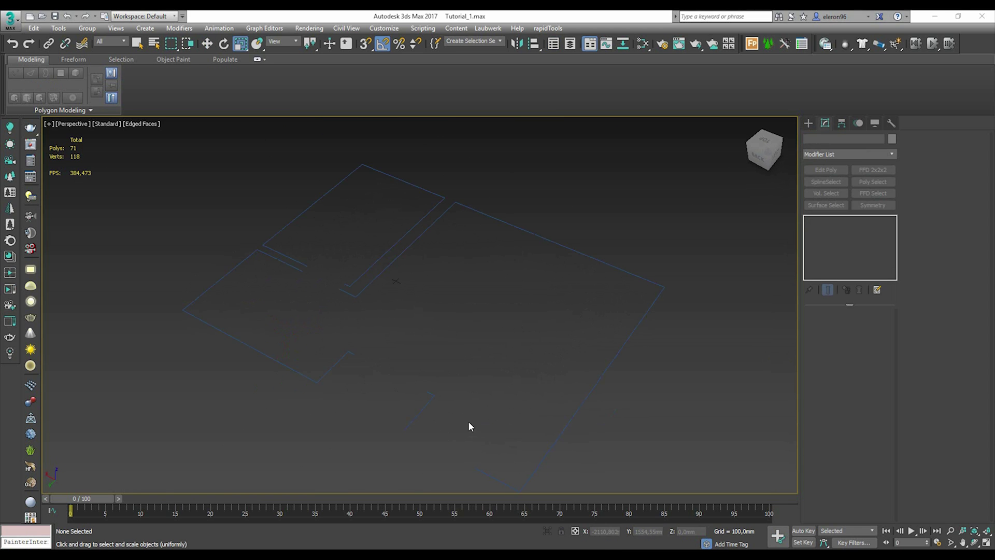
middle_drag(468, 421, 452, 377)
click(443, 373)
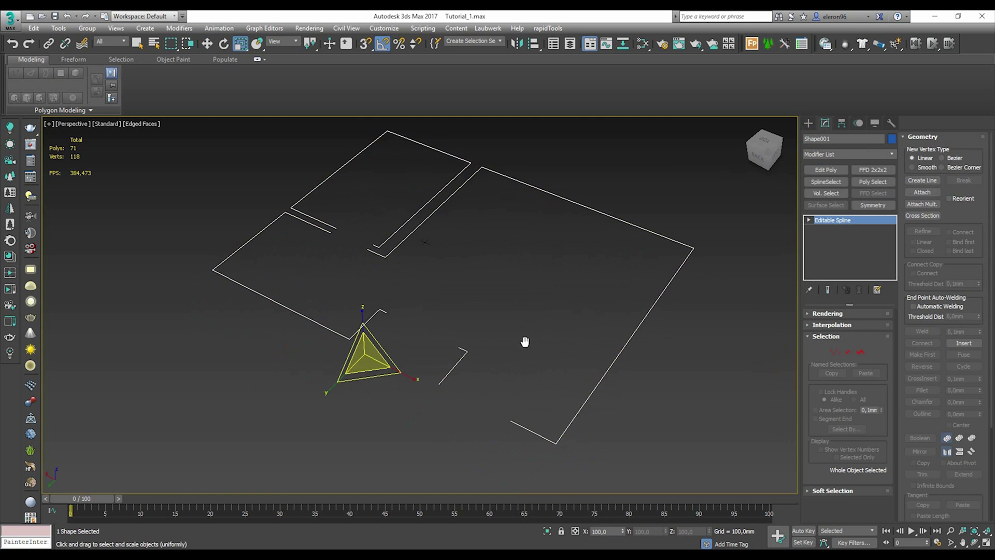
alt+middle_drag(525, 341, 508, 335)
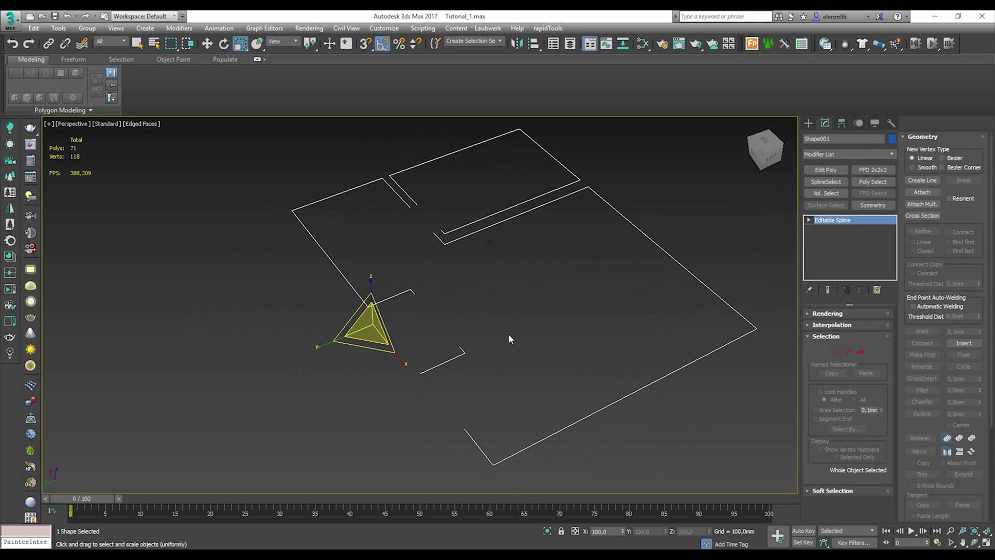
click(837, 352)
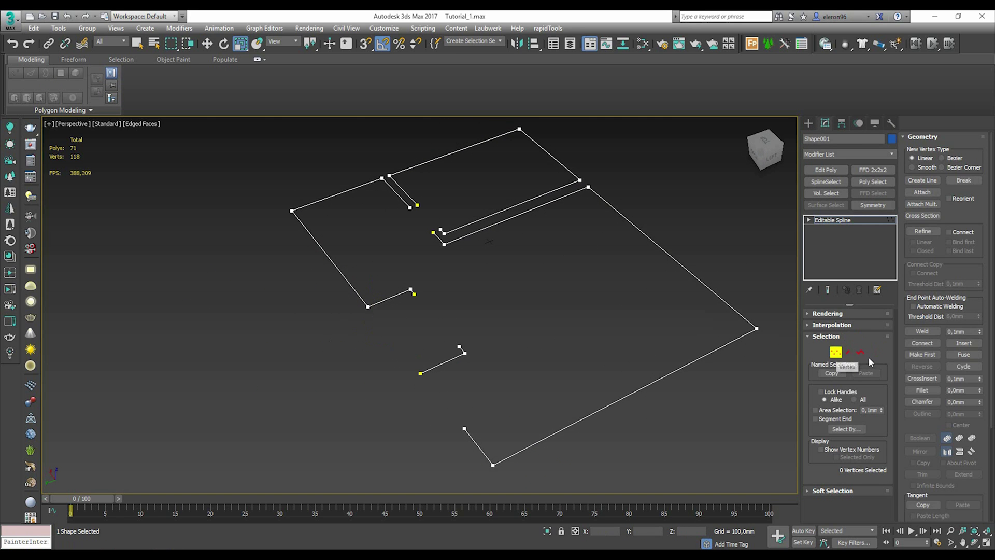
click(835, 354)
click(583, 325)
middle_drag(561, 346, 495, 347)
- Maximize the Front view, start the Line tool and check that Grid Points and Vertex are enabled as snap targets
key(alt+w)
click(584, 251)
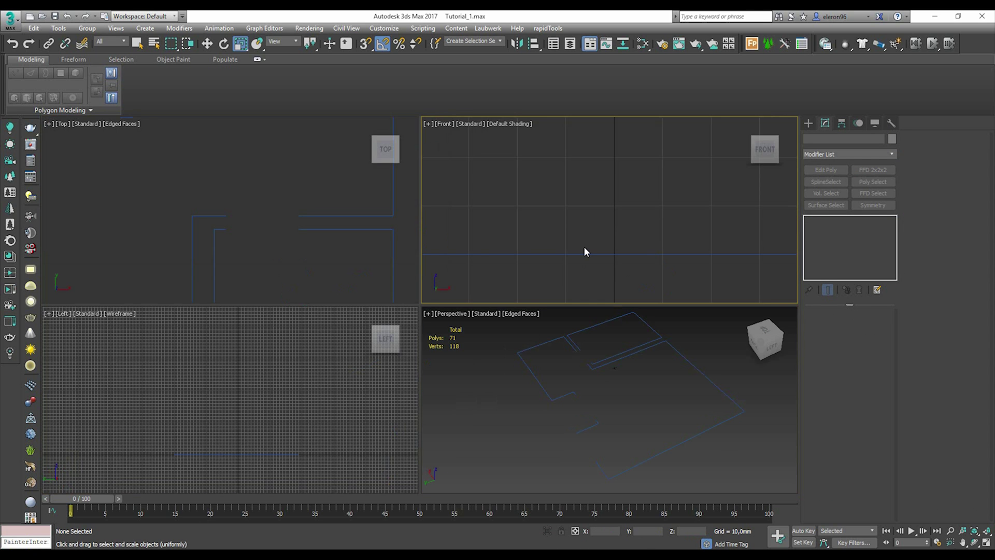
key(alt+w)
scroll(595, 250, up, 5)
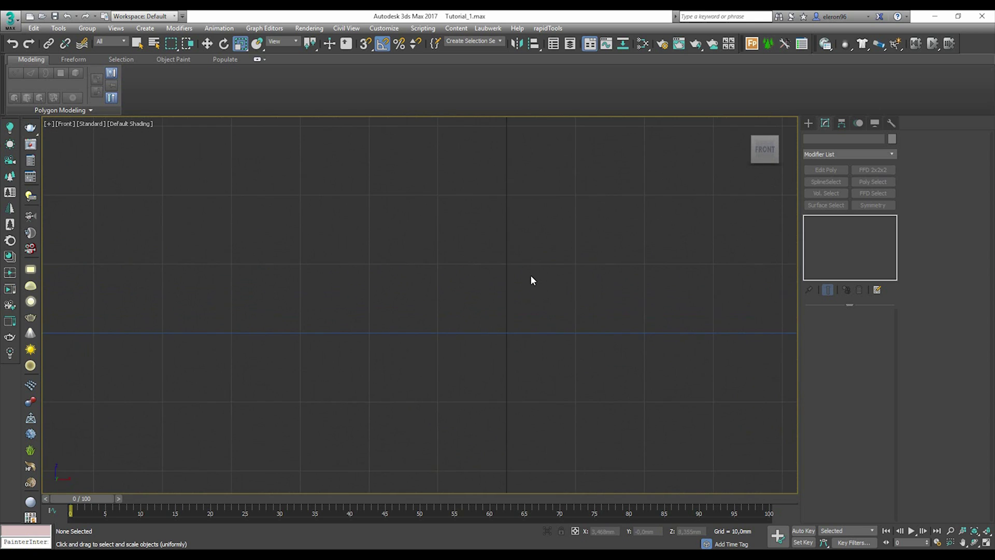
click(812, 124)
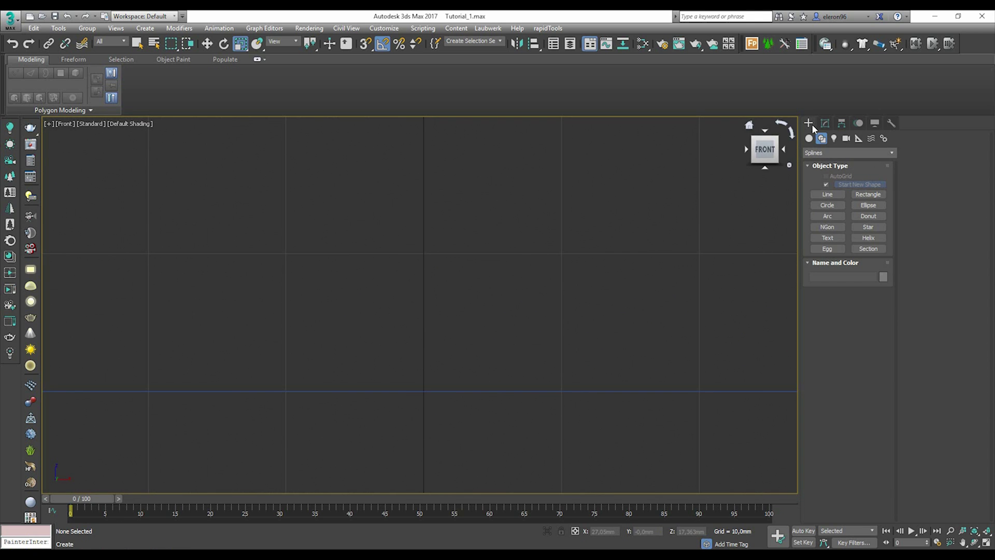
click(828, 194)
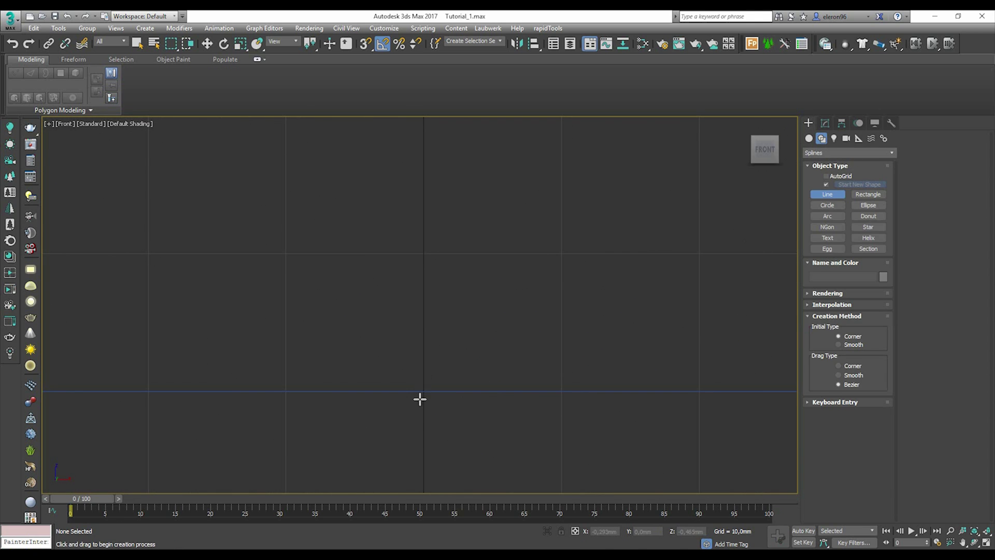
right_click(366, 47)
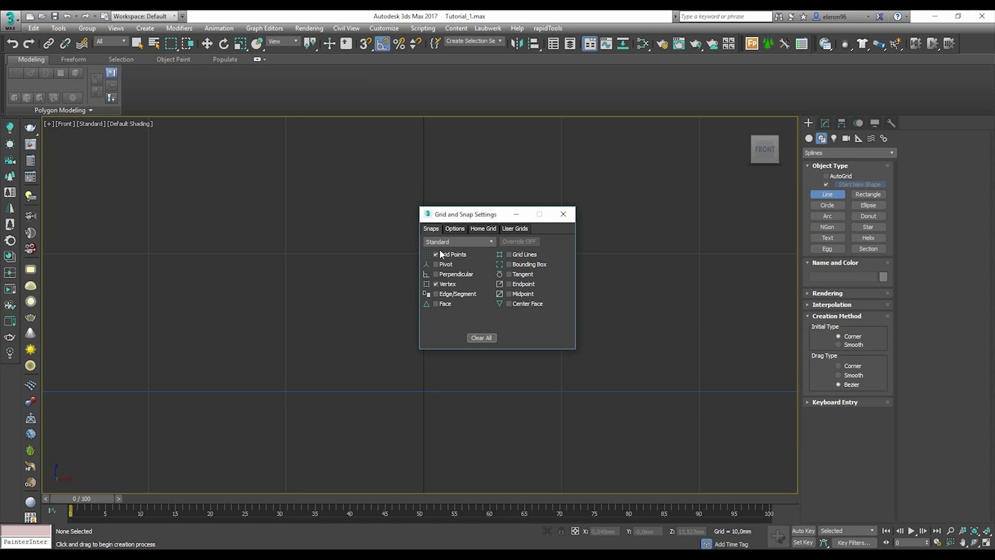
click(563, 214)
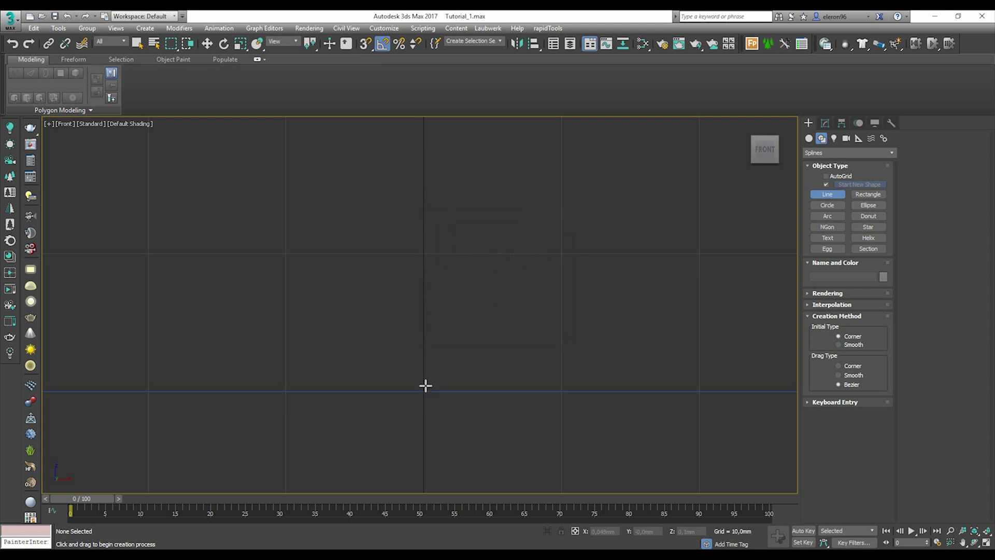
- Draw the baseboard profile's vertical back edge with grid snapping, 100 mm straight up from the origin
click(423, 391)
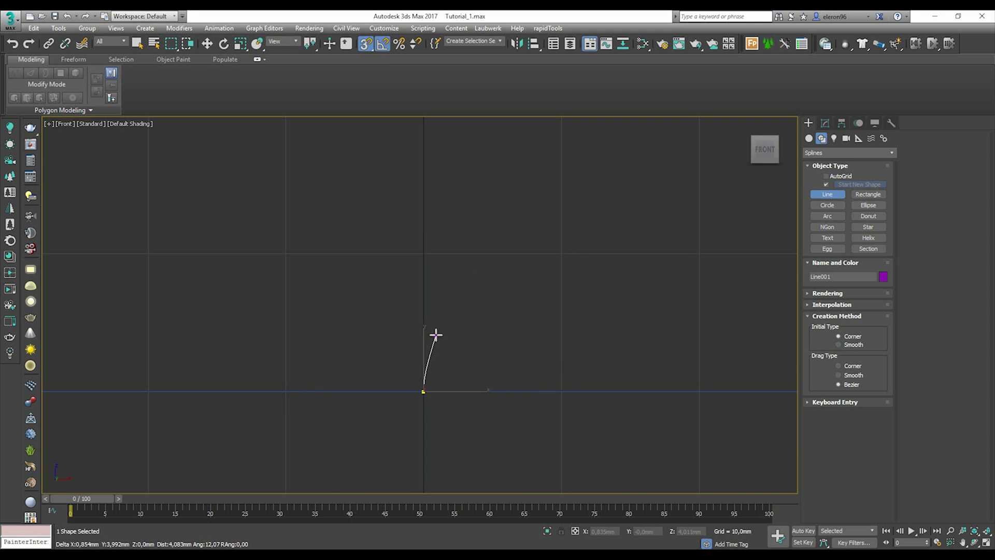
scroll(438, 327, down, 5)
middle_drag(461, 267, 404, 355)
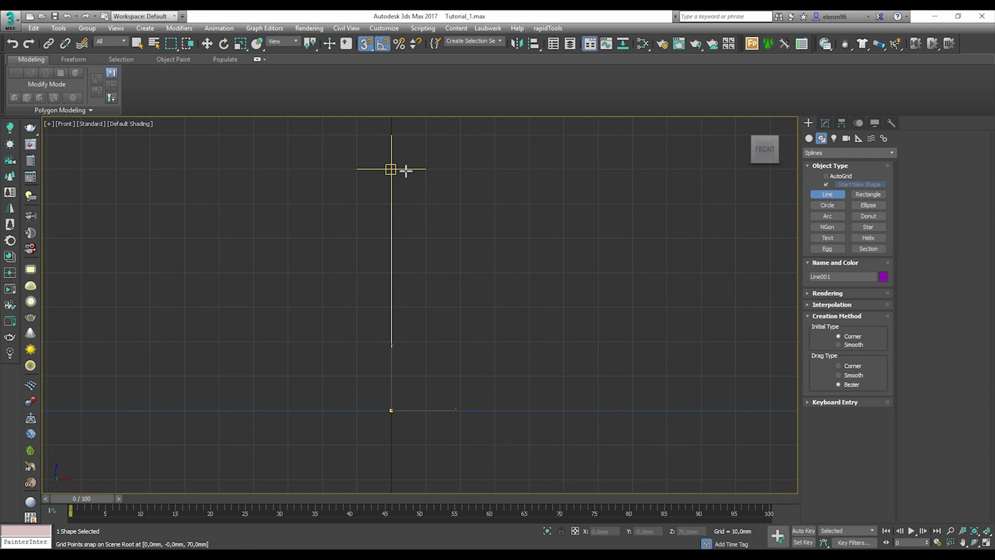
middle_drag(398, 188, 362, 293)
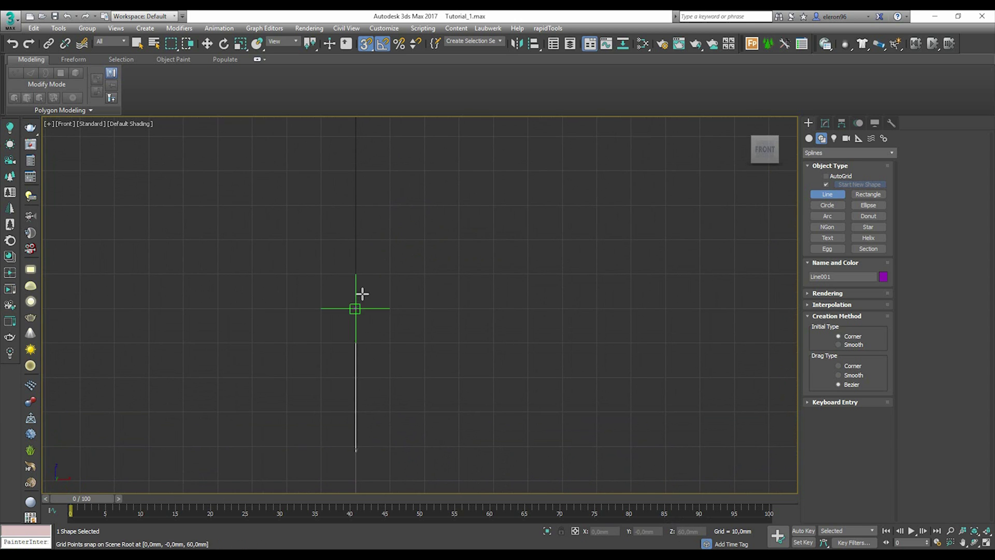
click(356, 173)
scroll(417, 242, down, 3)
middle_drag(426, 253, 369, 271)
scroll(406, 264, up, 2)
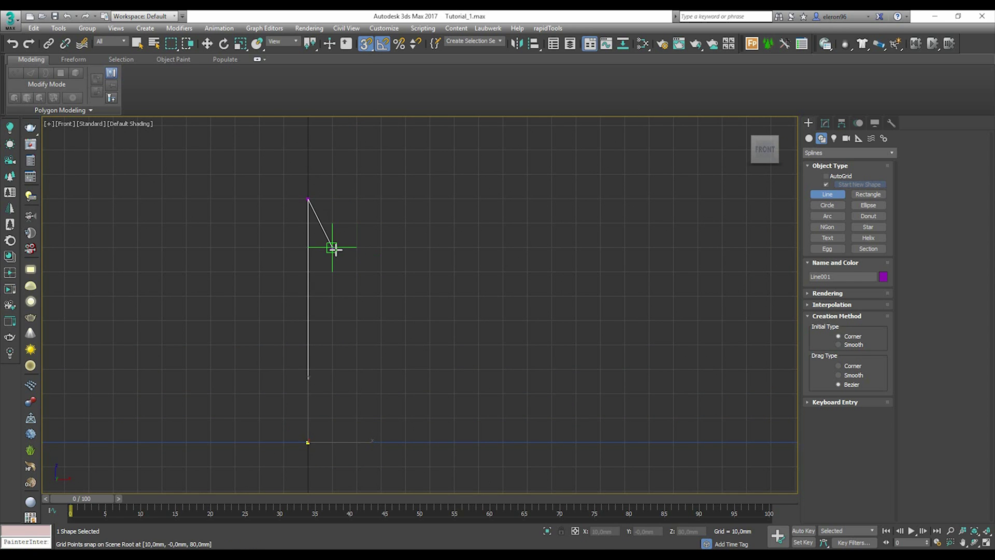
- Complete the profile through points 20 mm across at 80 mm height, 30 at 60 and 30 at 0, closing the spline at the origin
click(373, 299)
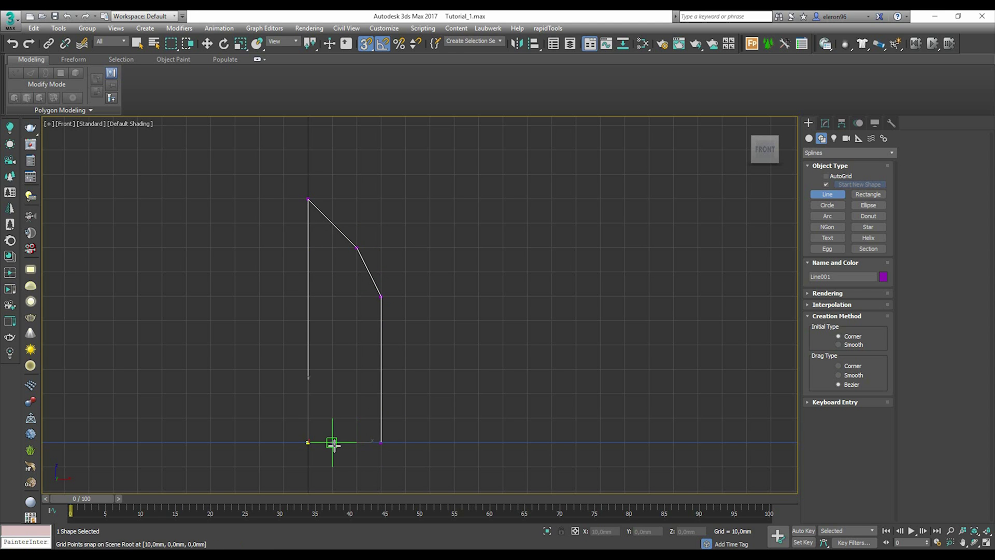
click(308, 442)
click(474, 315)
scroll(355, 342, down, 2)
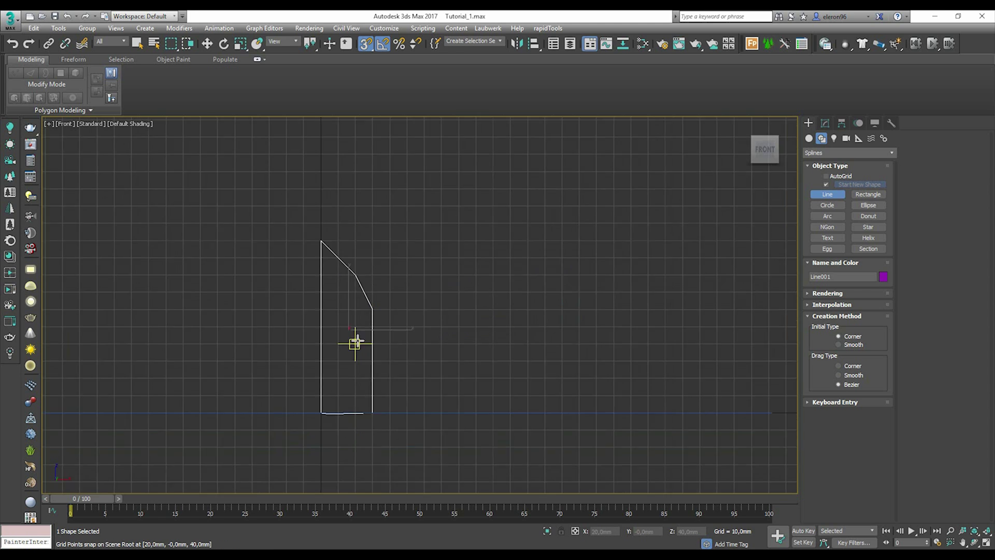
scroll(356, 342, down, 3)
right_click(402, 323)
click(412, 350)
middle_drag(396, 334, 418, 343)
- Select the Shape001 outline spline and apply a Sweep modifier to it
click(439, 379)
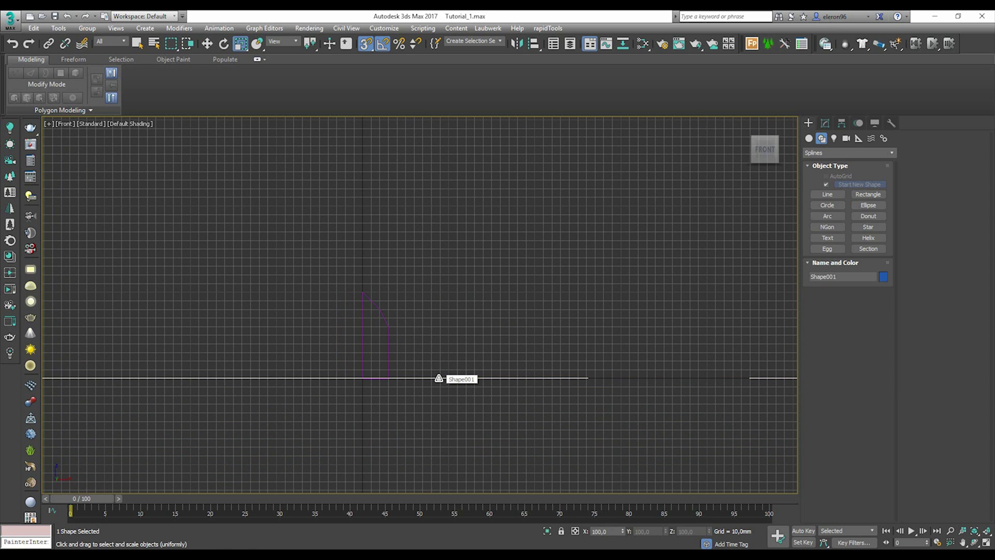
click(827, 125)
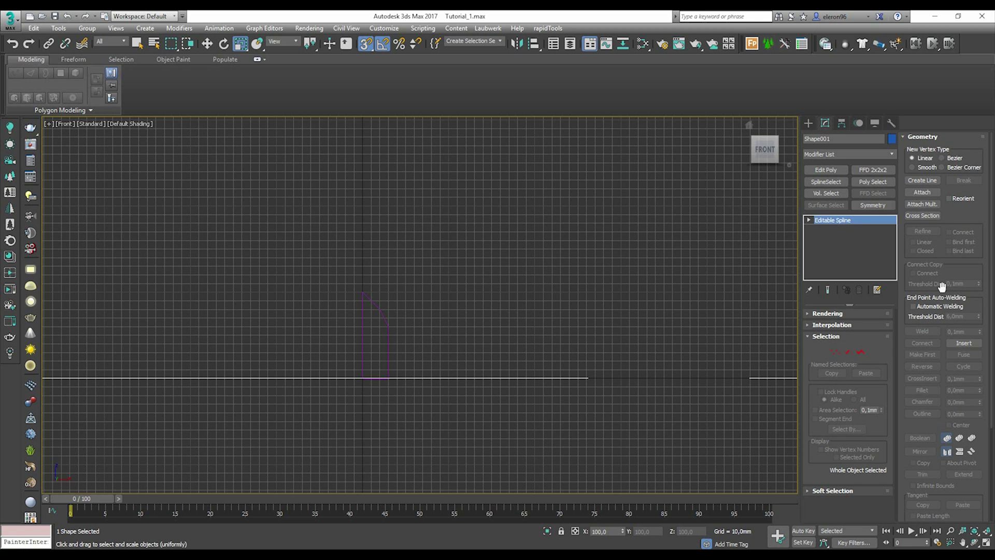
click(886, 153)
drag(893, 184, 899, 353)
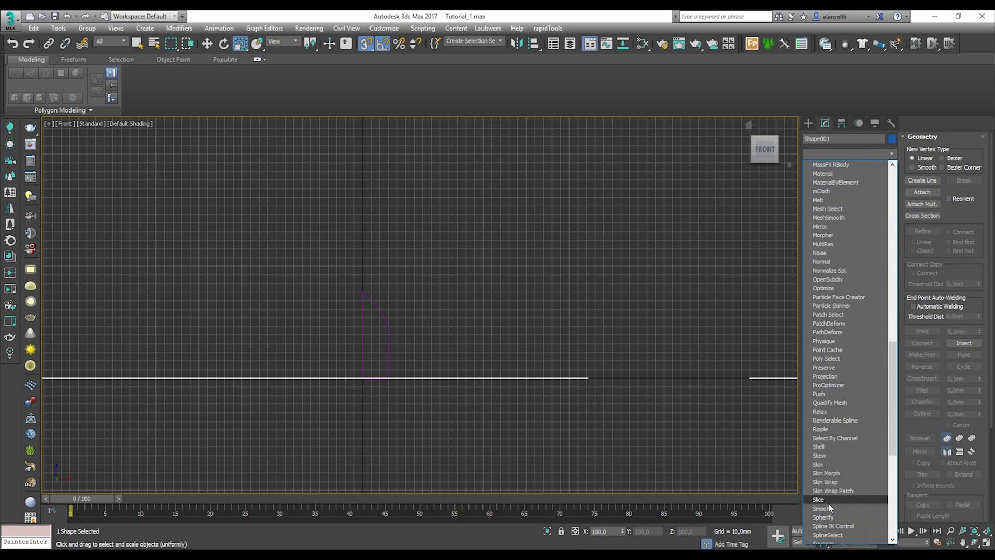
scroll(829, 505, down, 3)
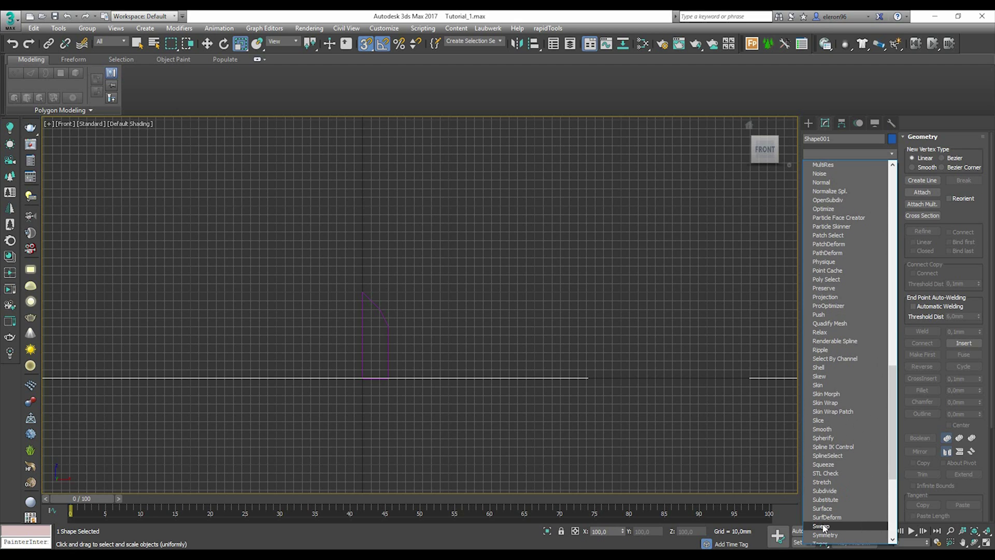
click(821, 527)
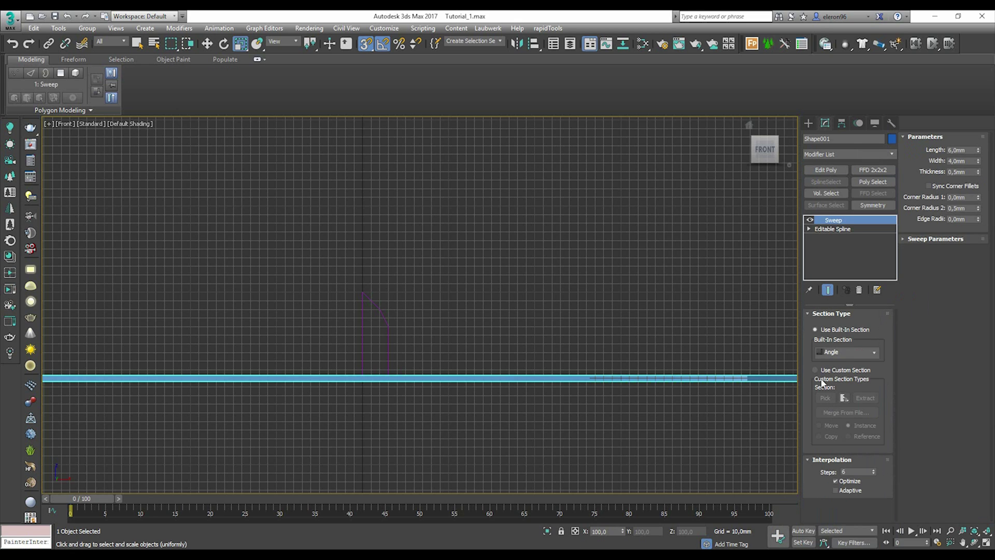
- Switch the Sweep to a custom section and pick the drawn Line001 profile as its section
click(815, 370)
click(831, 396)
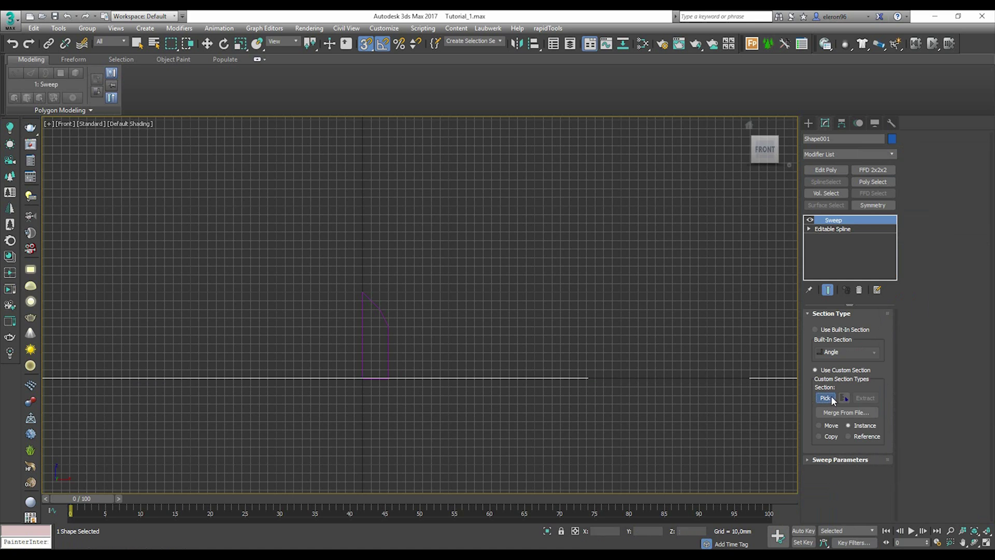
click(389, 325)
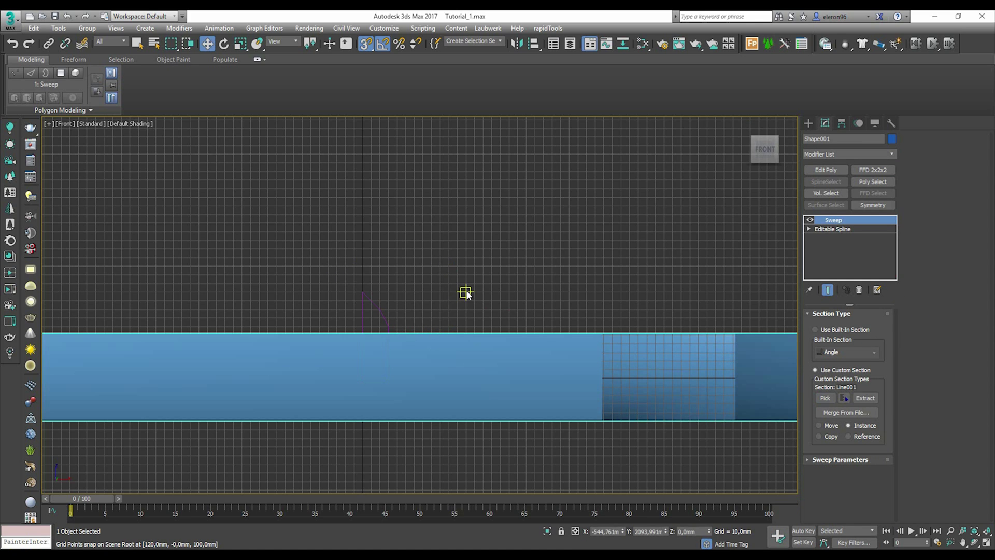
- Delete the drawn baseboard profile spline from the scene
click(809, 123)
click(413, 223)
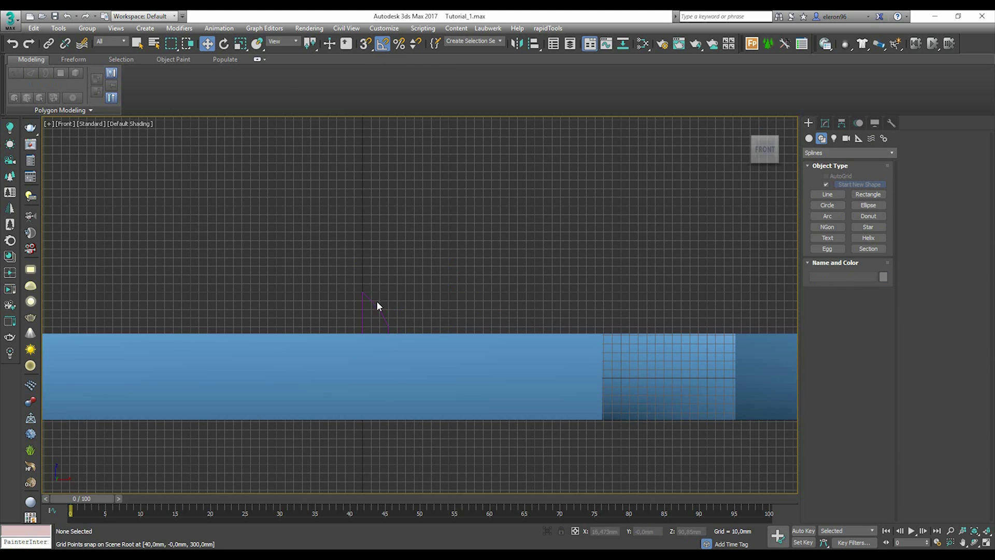
click(374, 302)
key(Delete)
- Return to the orthographic view and unhide the Walls and Floor Living room objects
key(alt+w)
click(320, 251)
key(alt+w)
alt+middle_drag(297, 344, 501, 270)
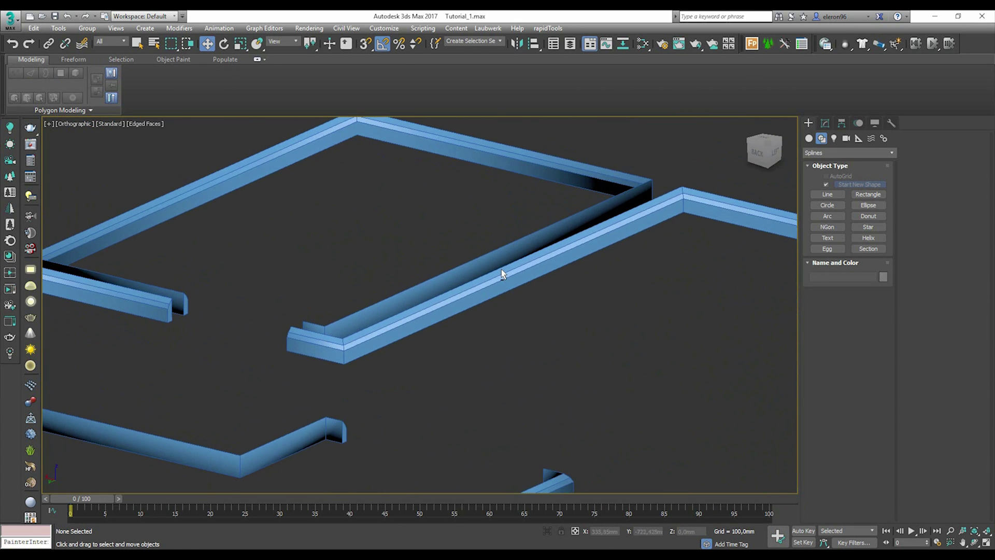
click(57, 28)
click(70, 38)
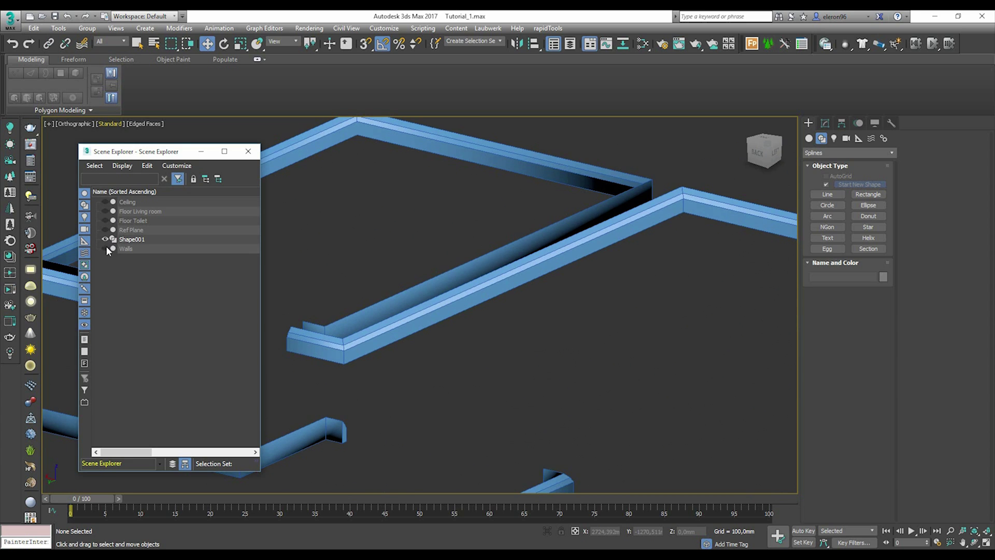
click(105, 248)
click(105, 211)
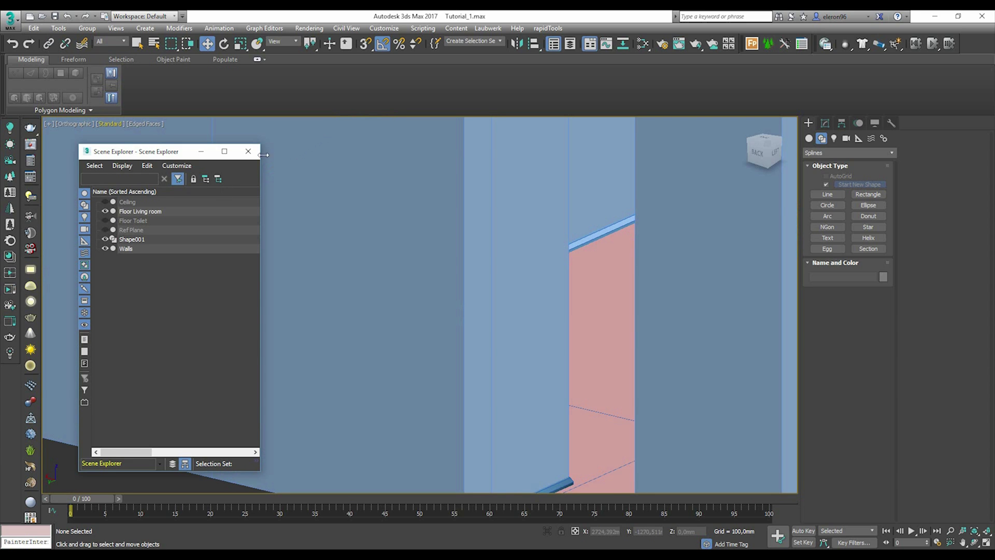
click(248, 151)
- Set the Shape001 Sweep's pivot alignment to the lower-left corner of the section so the baseboard sits on the floor
scroll(498, 315, up, 5)
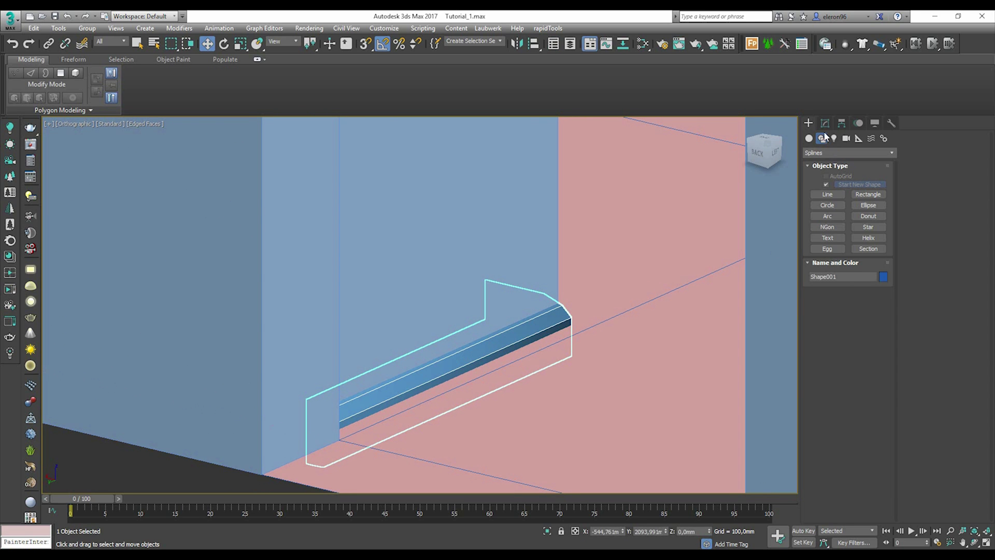
click(825, 122)
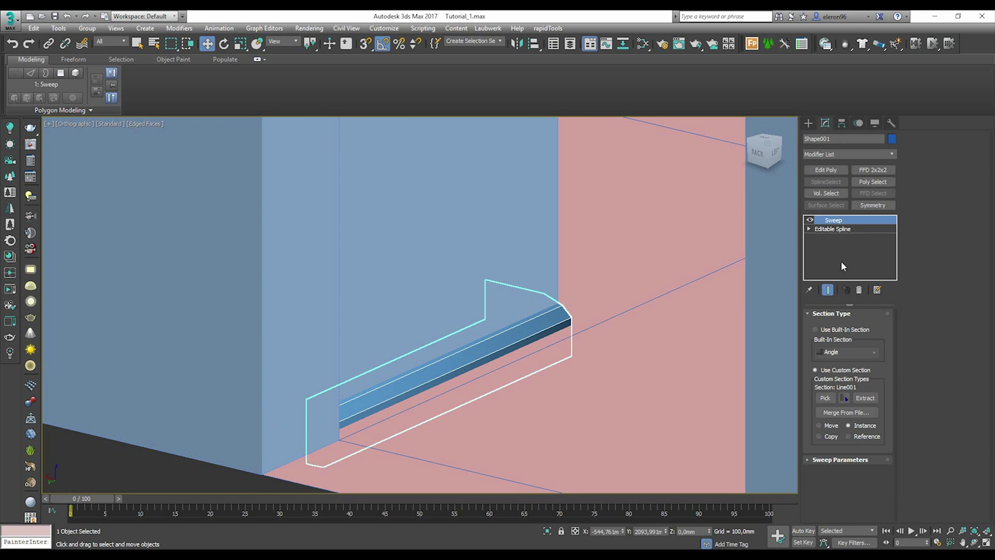
click(807, 460)
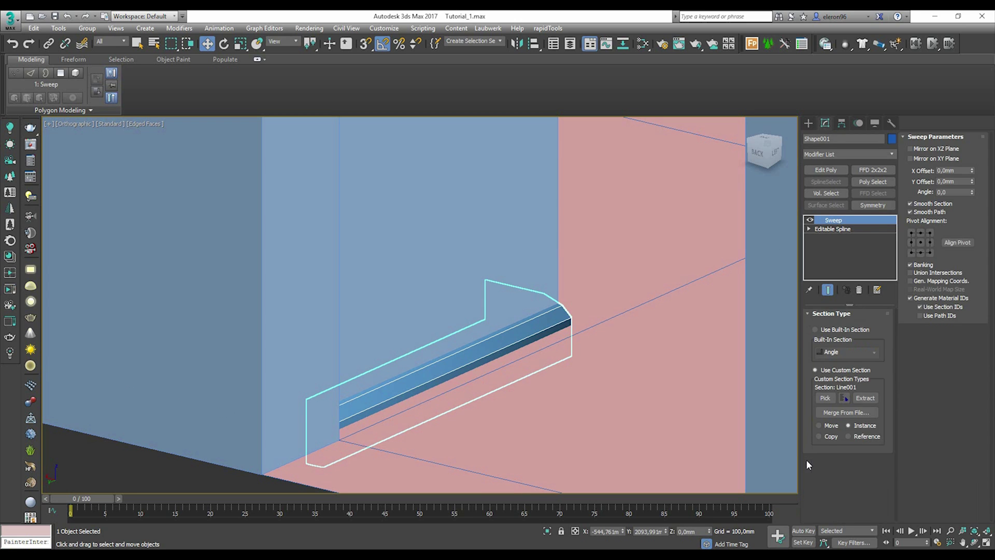
click(911, 253)
scroll(462, 356, down, 3)
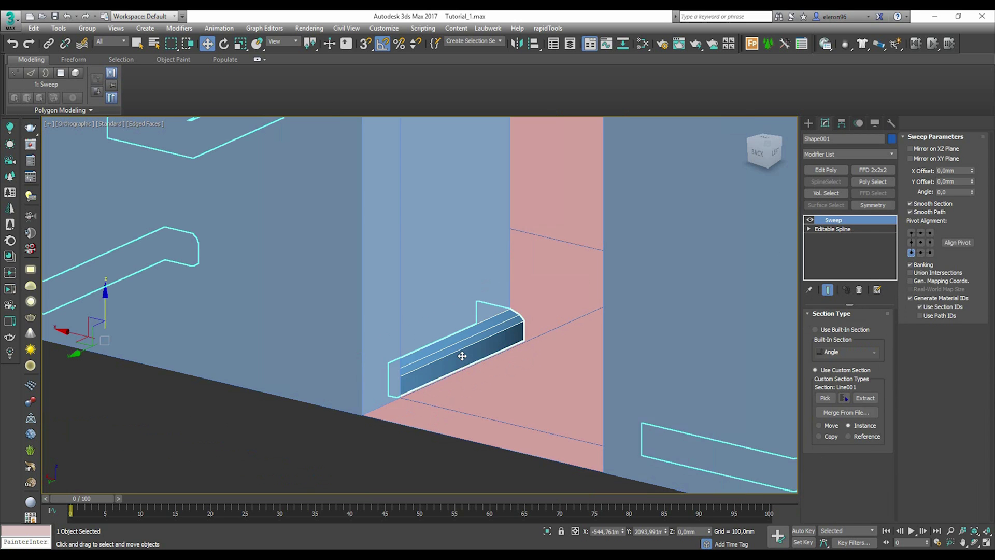
click(372, 465)
- Inspect the baseboards against the walls from above and convert Shape001 to an Editable Poly
alt+middle_drag(489, 400, 486, 194)
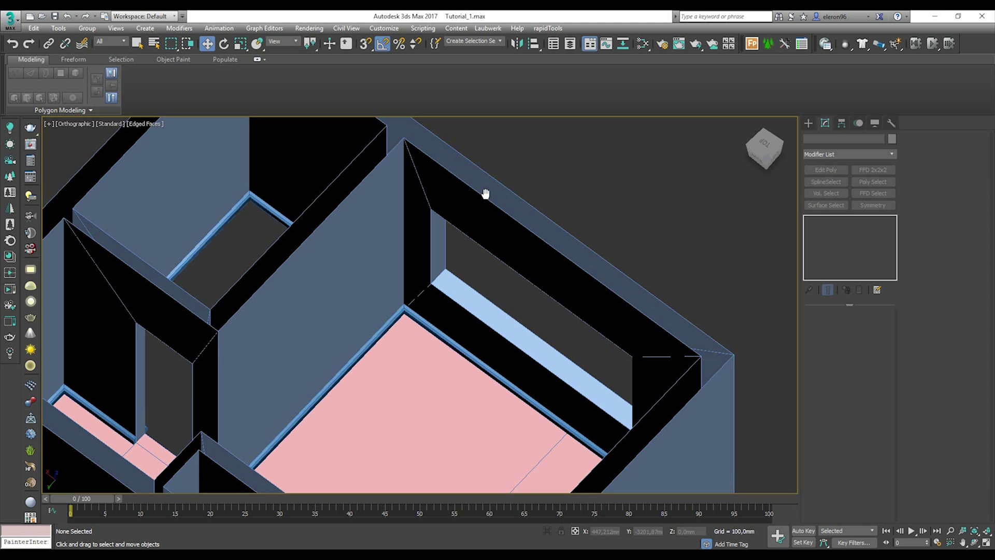
middle_drag(509, 408, 524, 332)
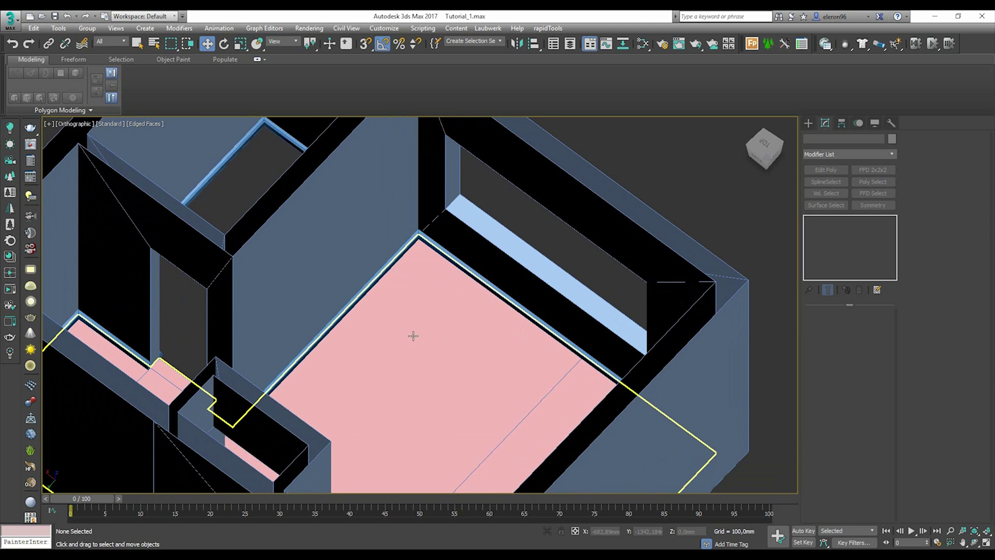
click(341, 311)
right_click(367, 289)
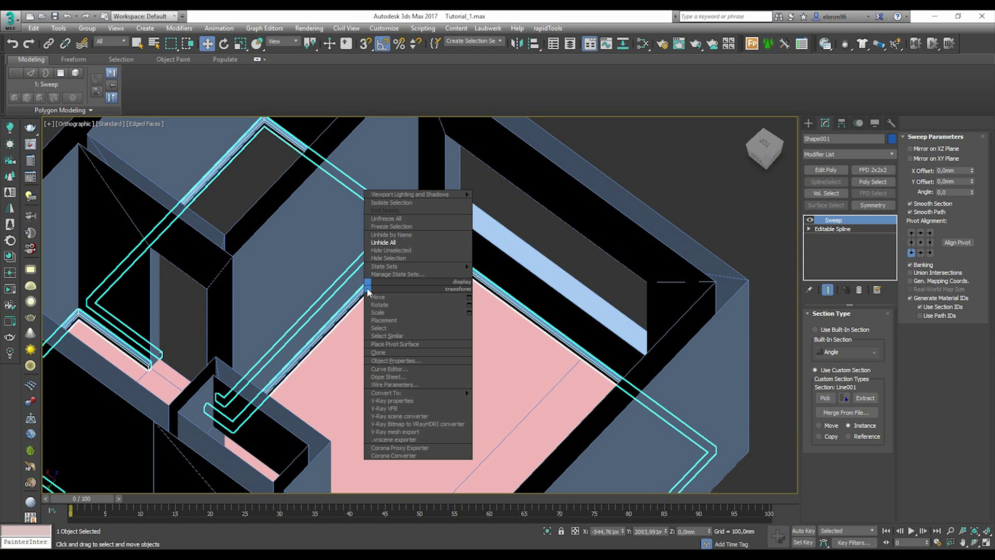
mouse_move(419, 392)
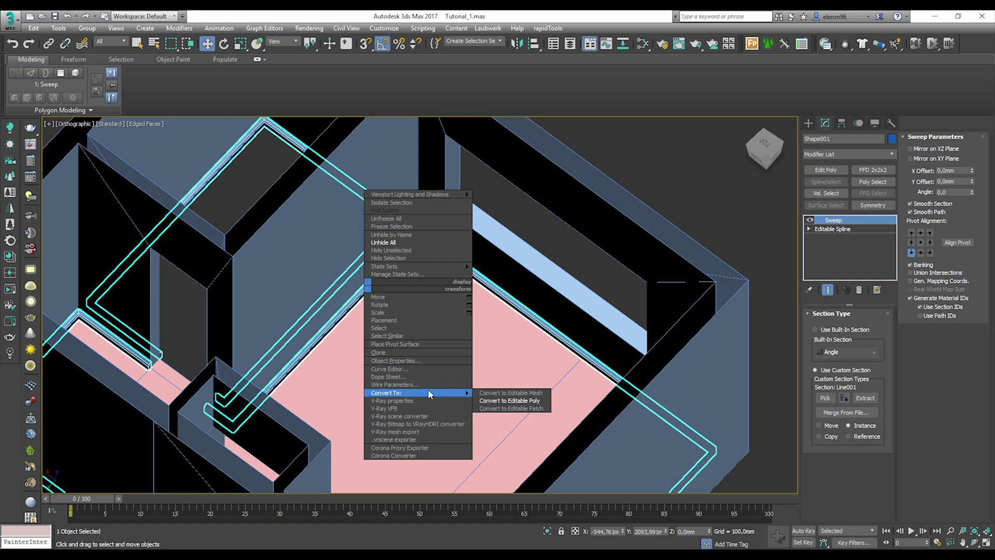
click(489, 400)
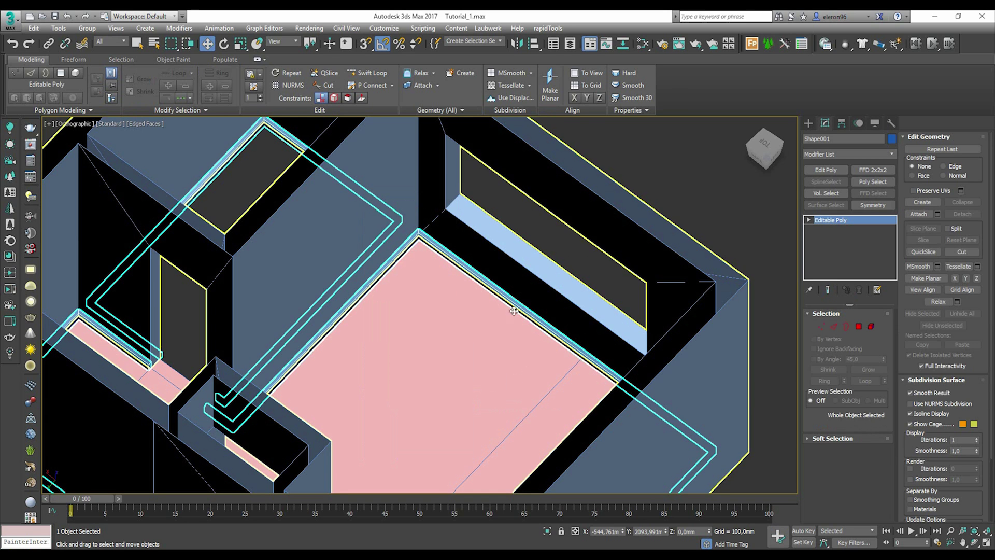
- Hide the Walls and Floor Living room objects so only the baseboards remain displayed
click(58, 28)
click(98, 223)
key(alt+ctrl+o)
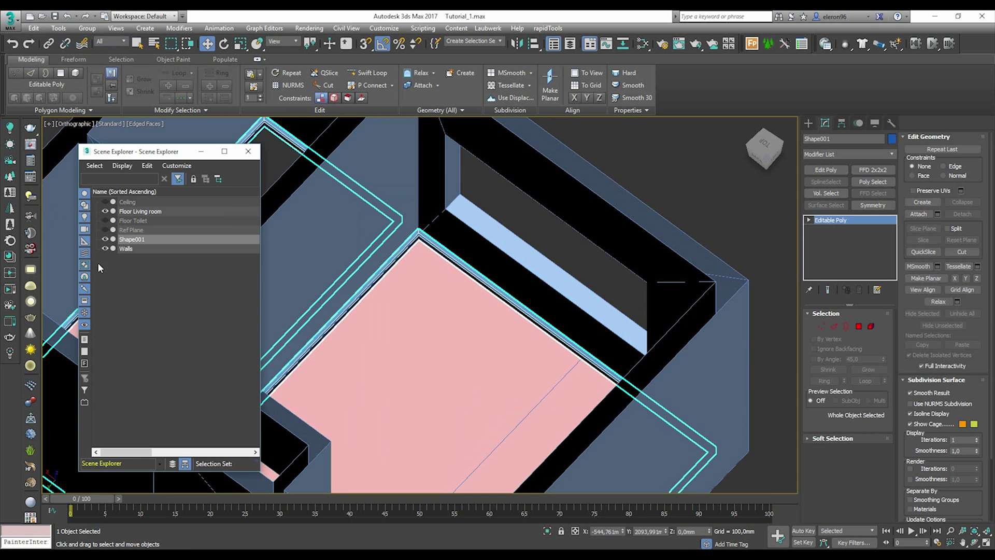
click(104, 249)
click(105, 211)
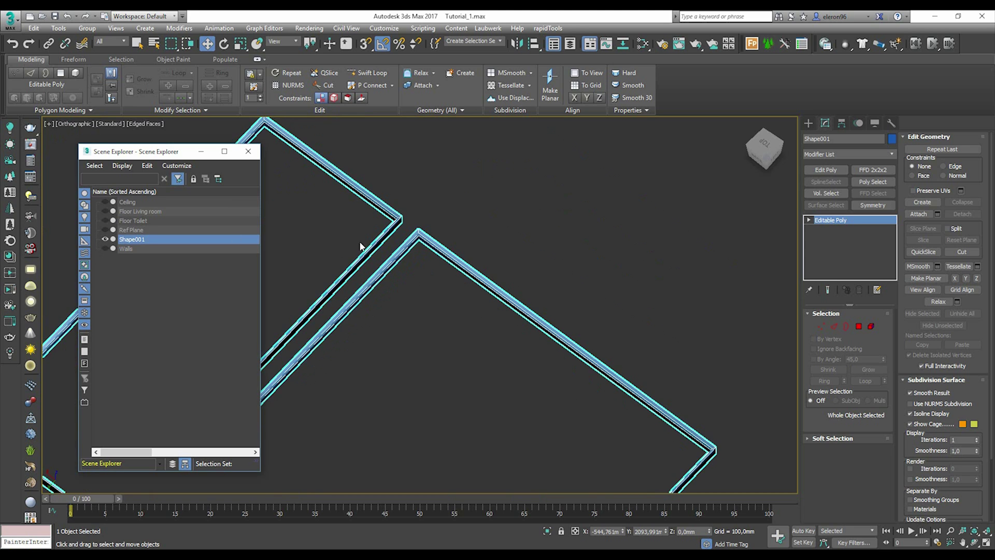
click(248, 151)
- Delete the wall-side back polygons along the large room's long baseboard run
click(859, 326)
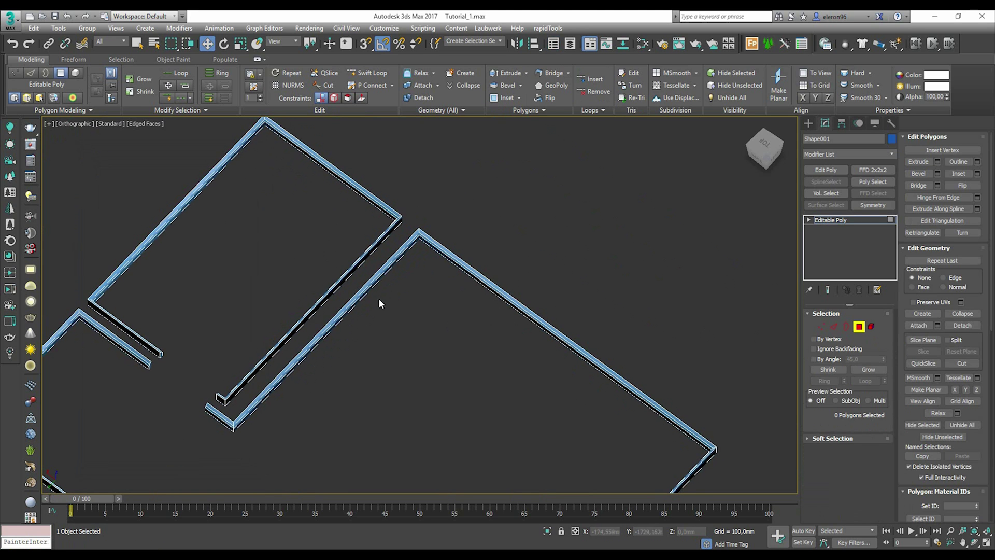
alt+middle_drag(379, 299, 313, 344)
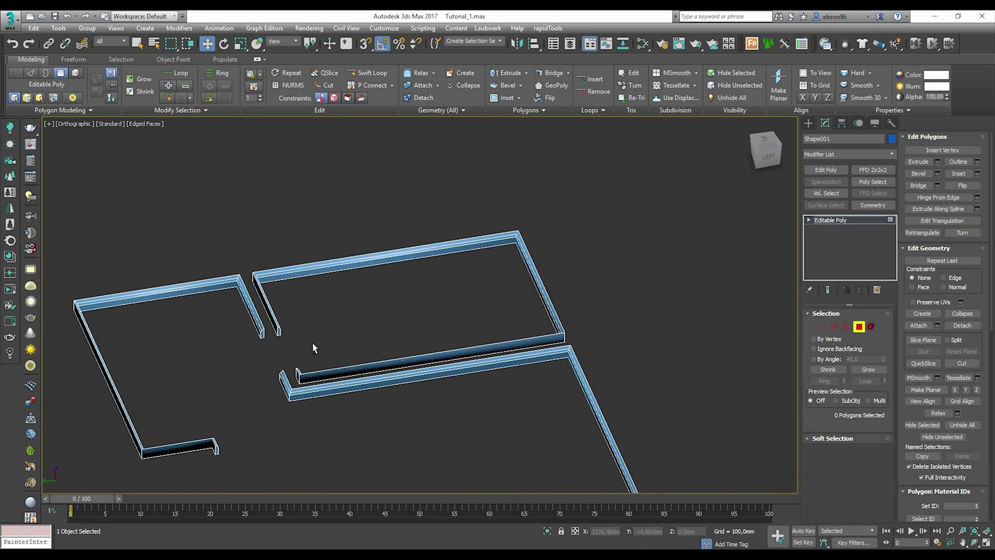
scroll(313, 348, up, 5)
click(317, 370)
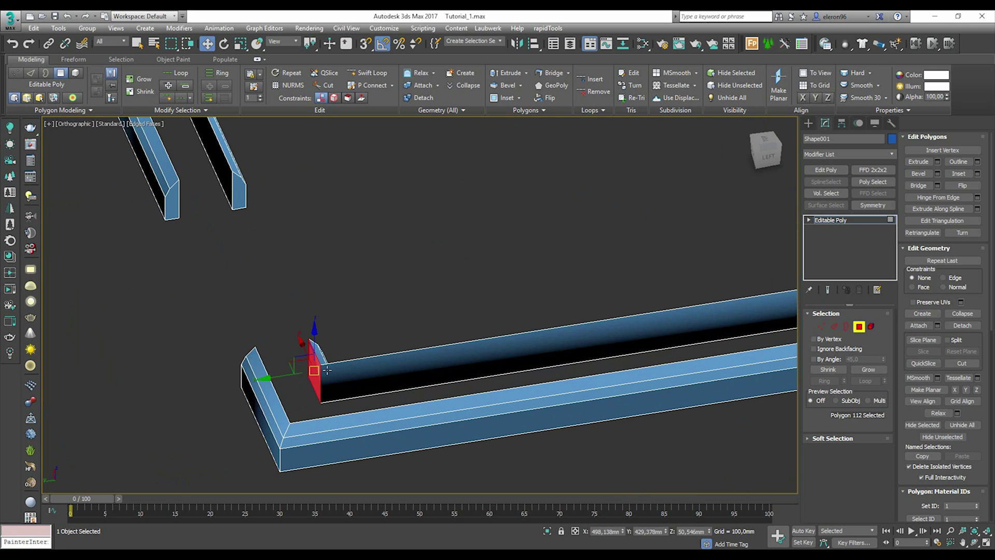
ctrl+click(380, 362)
scroll(380, 362, down, 5)
alt+middle_drag(644, 356, 452, 322)
scroll(452, 322, up, 2)
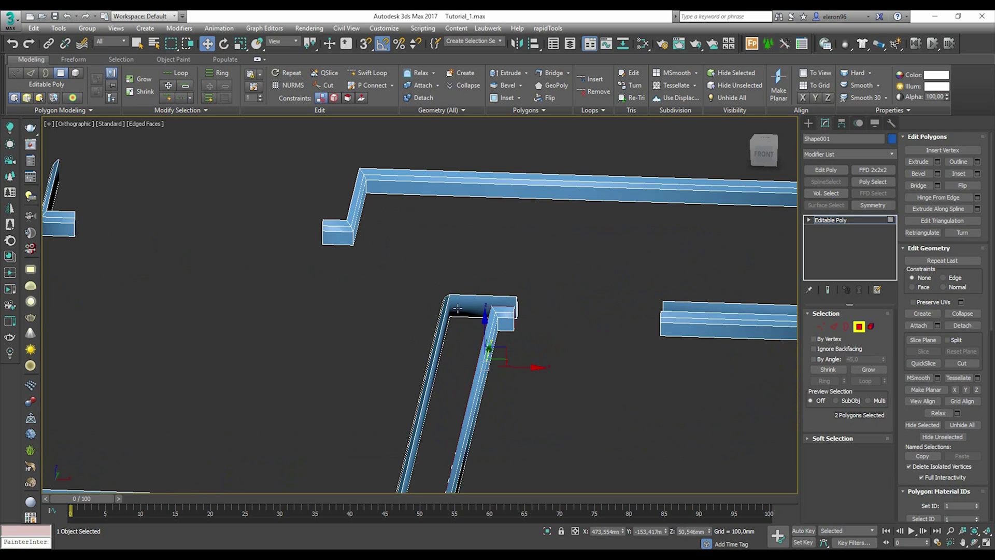
click(470, 303)
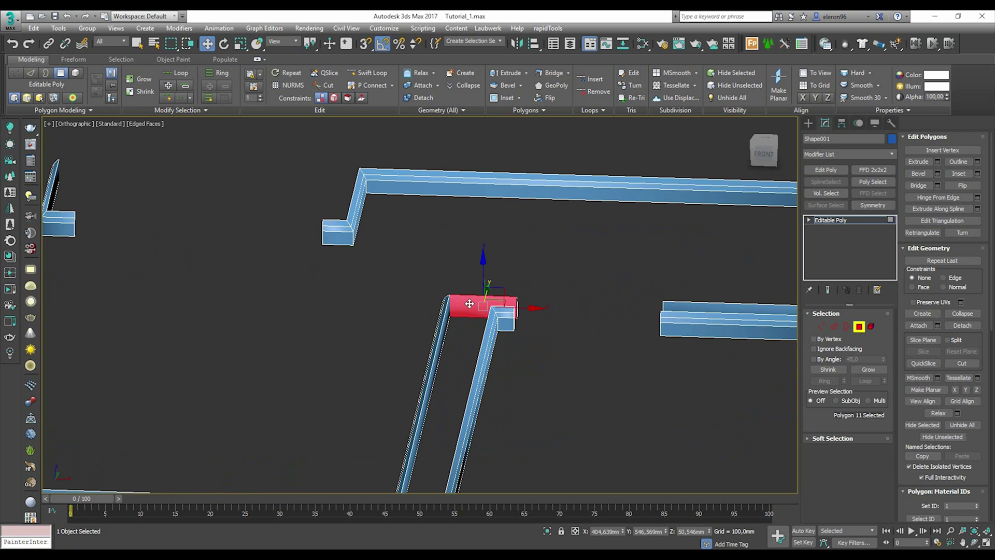
shift+click(447, 319)
scroll(461, 311, down, 5)
alt+middle_drag(464, 317, 530, 270)
key(Delete)
- Delete the loop of wall-side back polygons along the neighbouring smaller room's baseboard run
scroll(510, 366, up, 4)
middle_drag(311, 257, 618, 337)
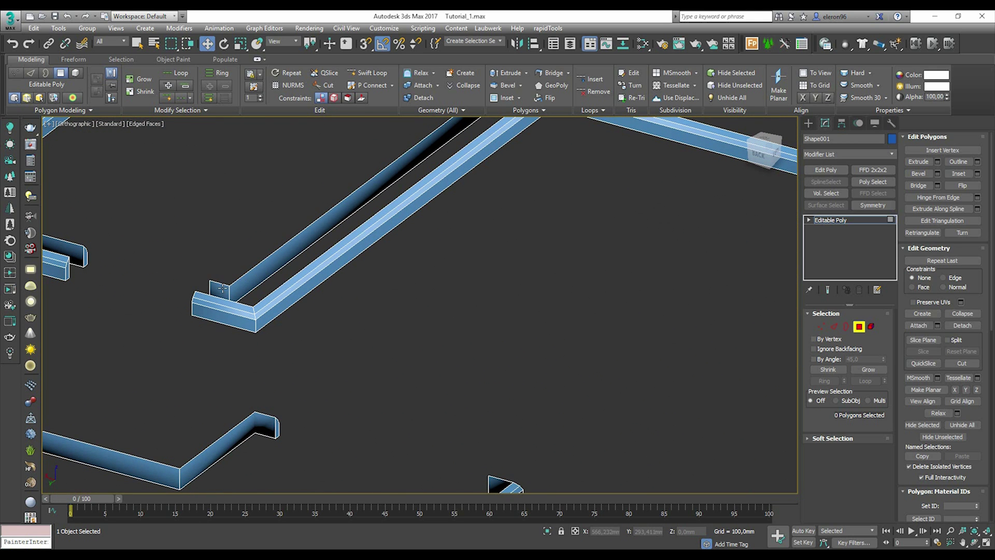
click(222, 289)
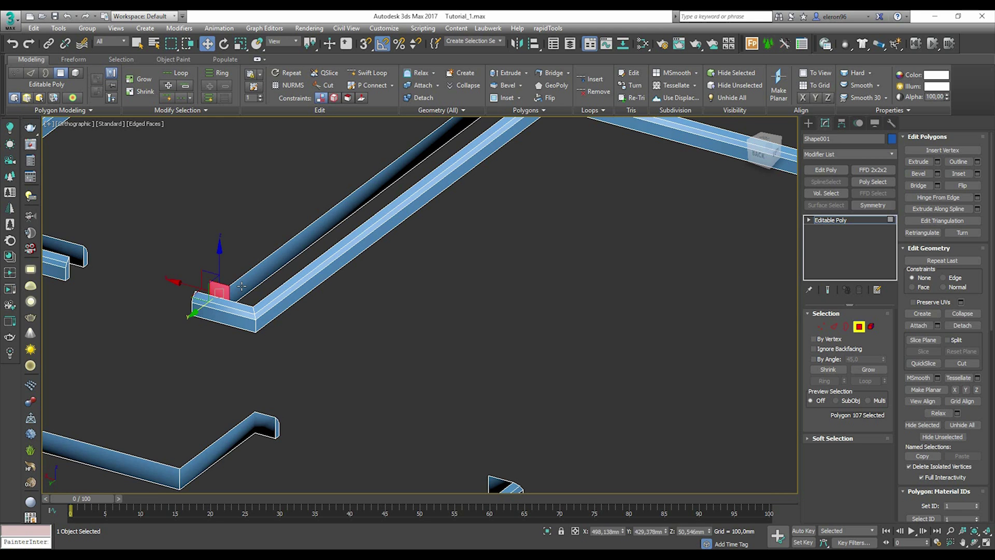
shift+click(241, 286)
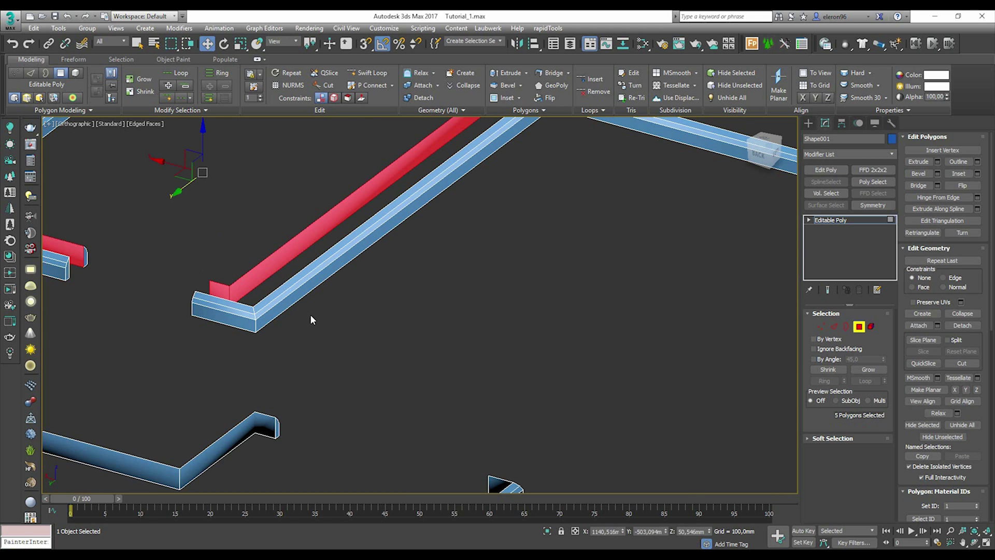
scroll(310, 318, down, 5)
key(Delete)
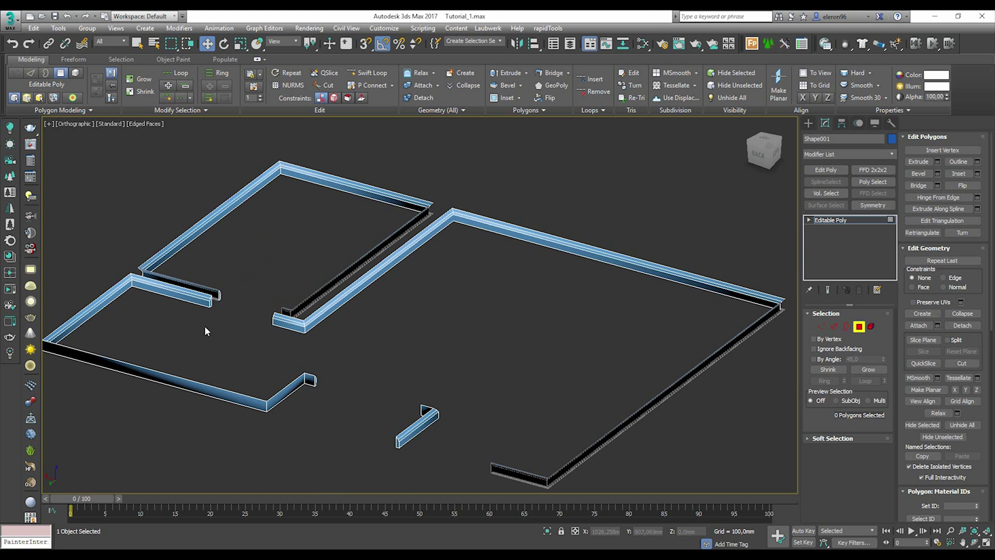
- Delete the loop of wall-side back polygons on the remaining room's baseboard run
alt+middle_drag(205, 331, 430, 326)
scroll(672, 341, up, 4)
click(668, 343)
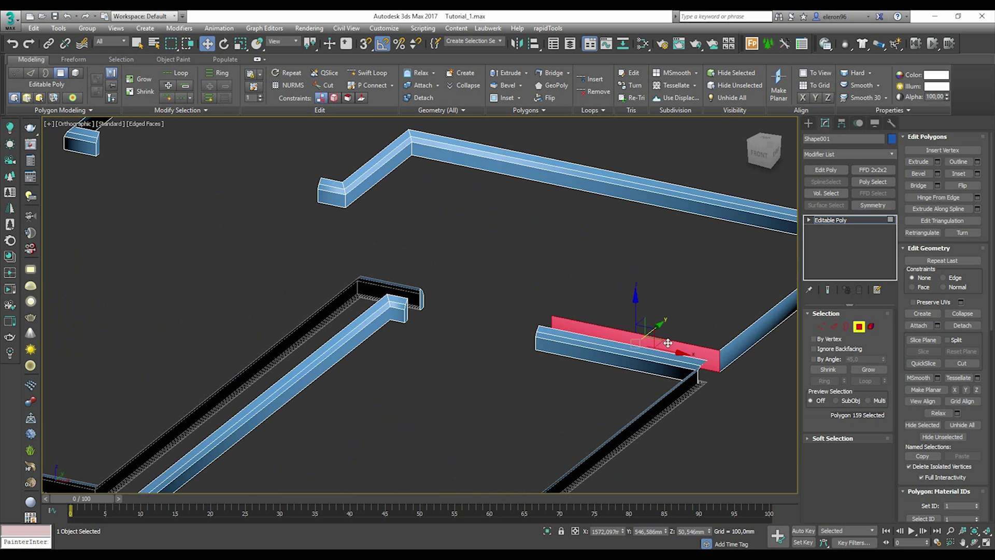
shift+click(739, 349)
key(Delete)
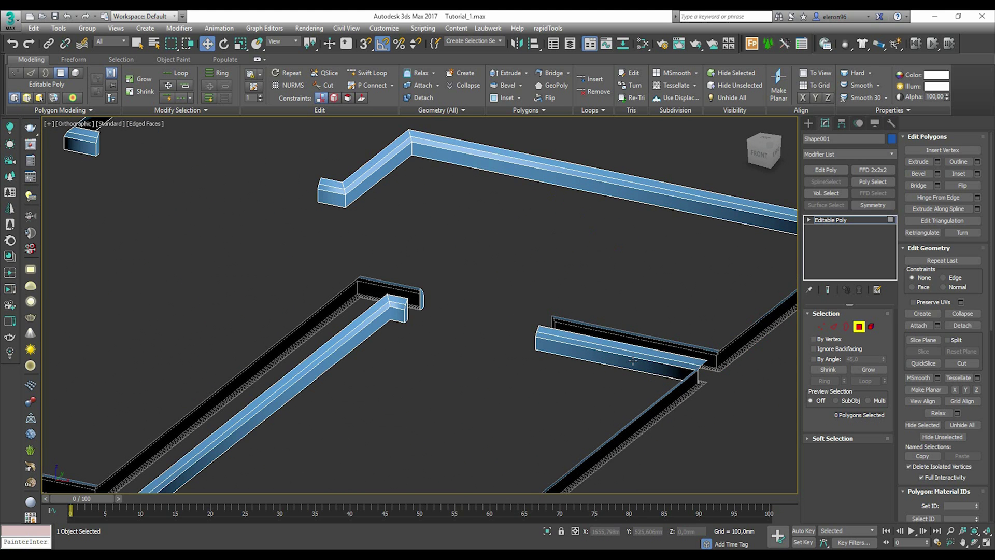
- Try to delete the back polygons and end caps of the short, isolated L-shaped baseboard piece
alt+middle_drag(652, 360, 496, 321)
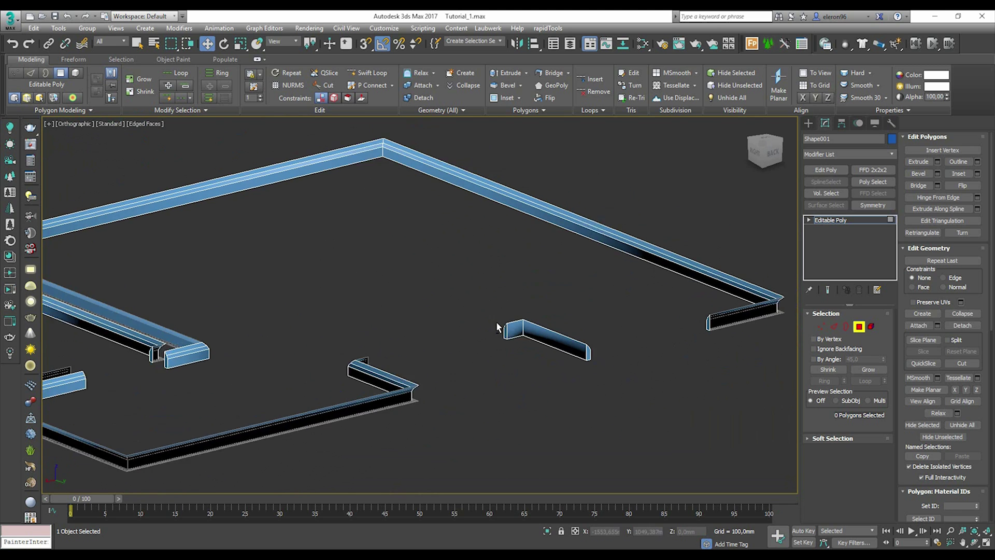
scroll(532, 323, up, 5)
shift+click(519, 332)
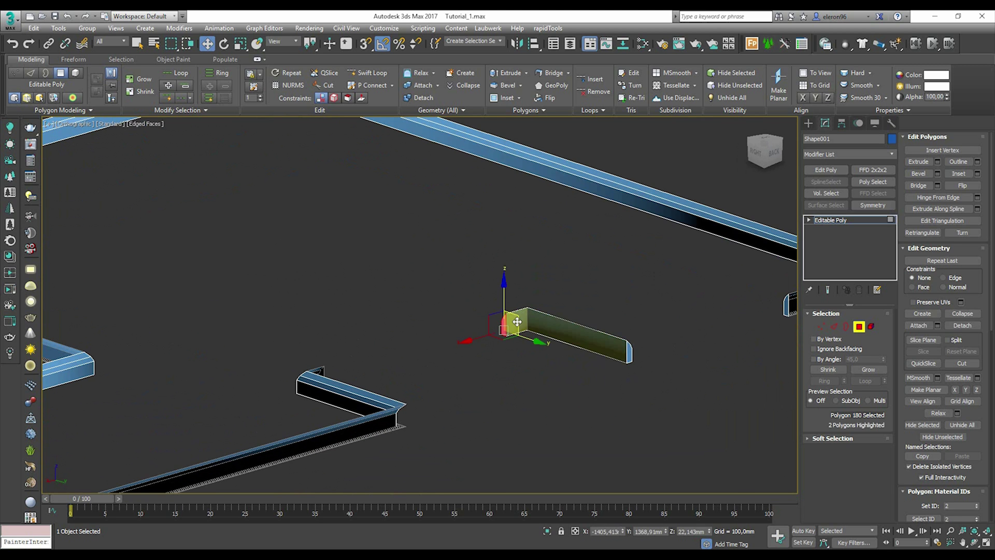
key(Delete)
scroll(624, 356, up, 4)
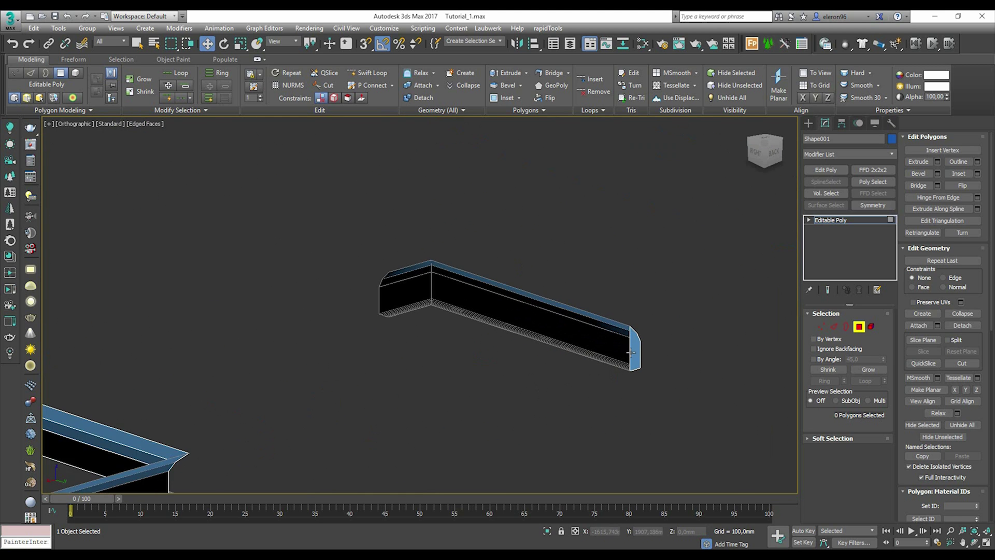
click(630, 353)
key(Delete)
scroll(614, 365, down, 4)
alt+middle_drag(724, 359, 384, 315)
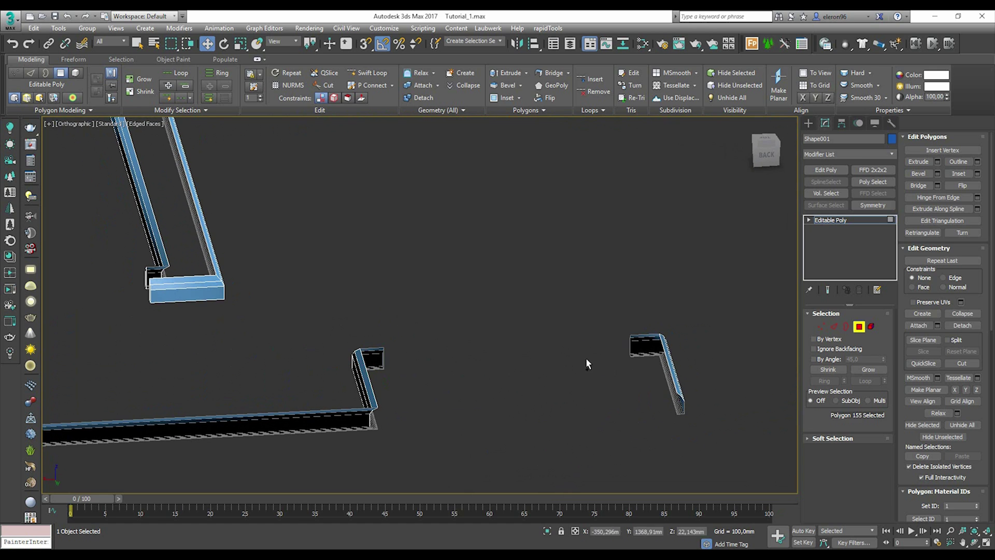
click(632, 351)
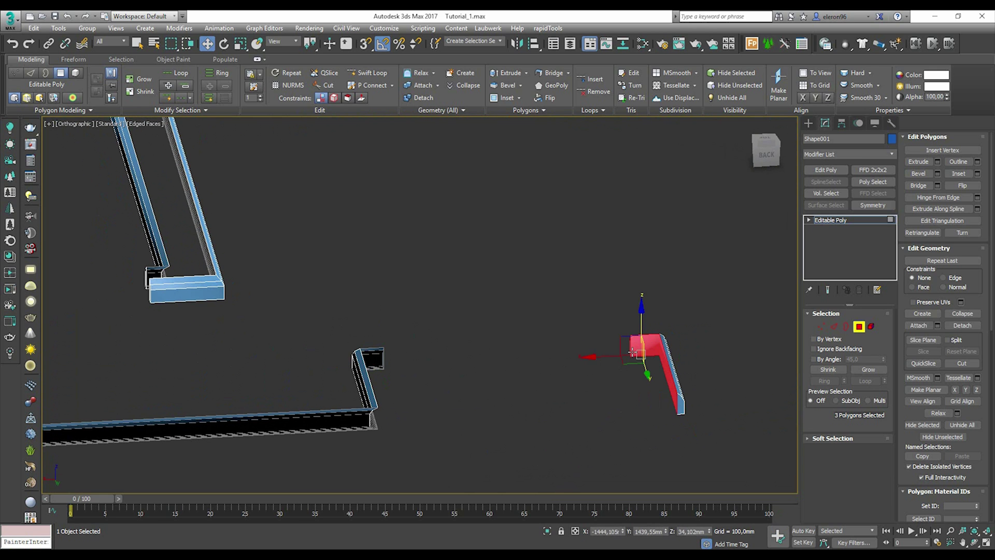
click(568, 374)
- Delete only the wall-side back polygons of the short L-shaped baseboard piece, keeping its end caps
alt+middle_drag(649, 377, 483, 240)
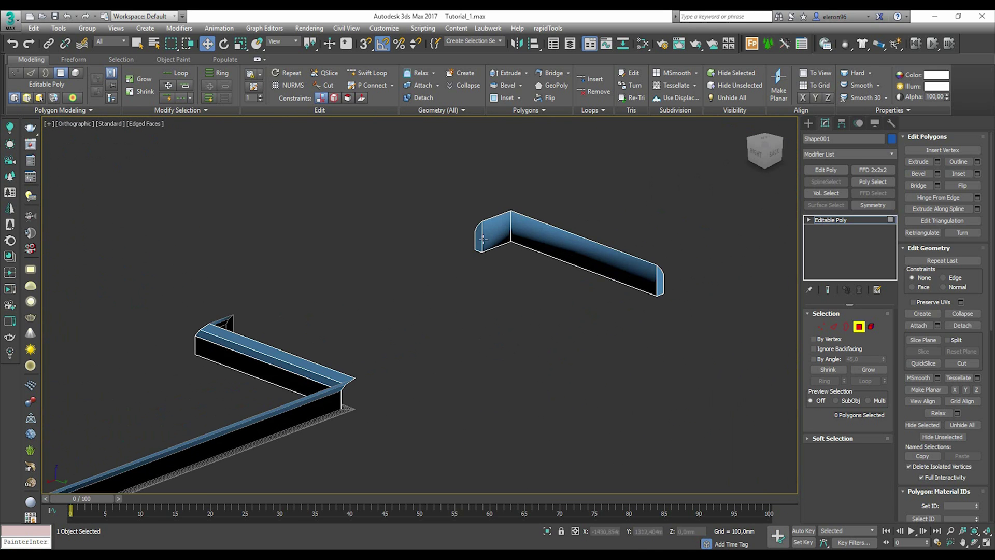
click(483, 239)
click(562, 288)
middle_drag(562, 288, 451, 371)
- Try to select the seven underside polygon strips on the short end segment of the living-room baseboard beside the doorway
scroll(490, 332, down, 3)
alt+middle_drag(456, 336, 471, 290)
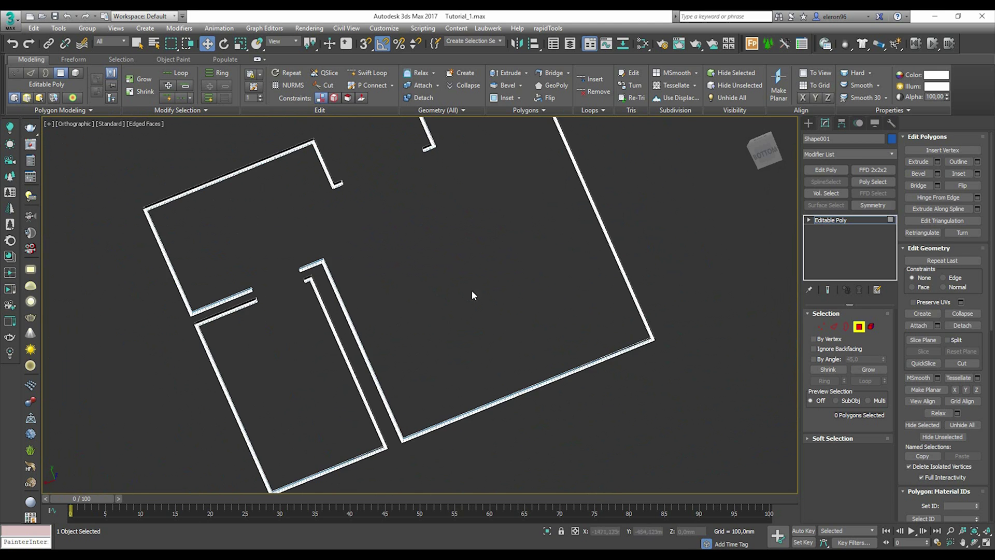
scroll(280, 266, up, 6)
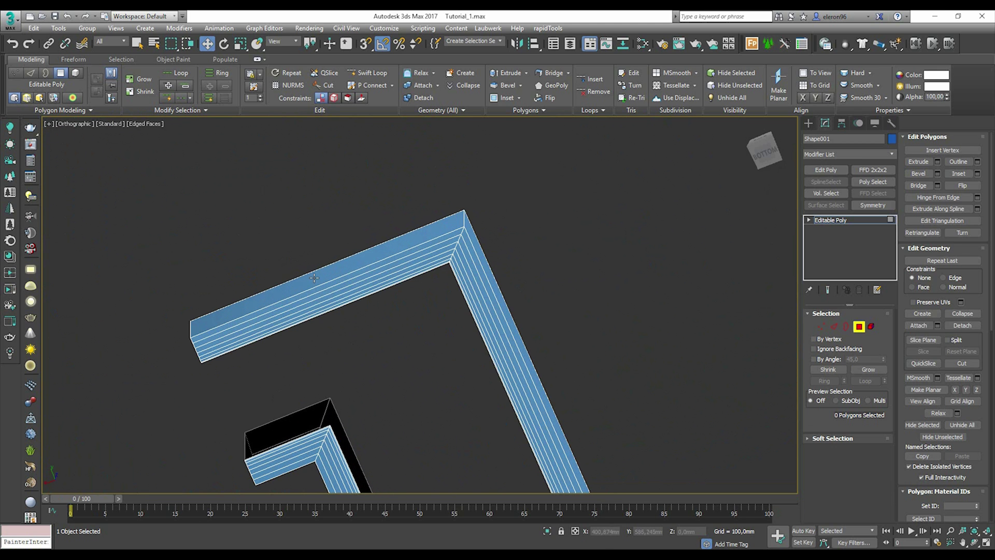
click(314, 277)
alt+middle_drag(314, 278, 499, 300)
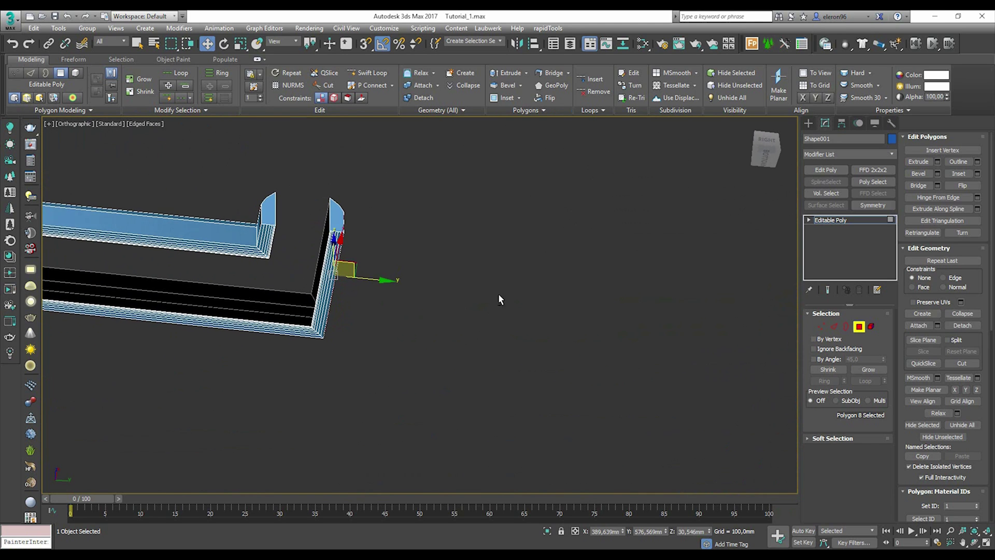
scroll(326, 234, up, 8)
mouse_move(327, 249)
alt+middle_down()
mouse_move(327, 285)
mouse_move(315, 260)
alt+middle_up()
click(305, 261)
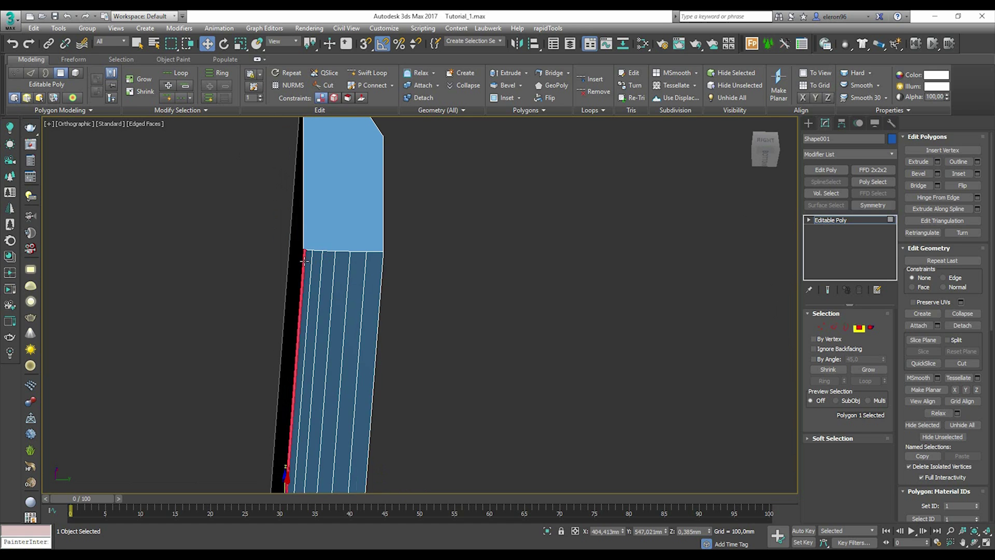
ctrl+click(309, 262)
ctrl+click(318, 263)
ctrl+click(329, 262)
ctrl+click(342, 263)
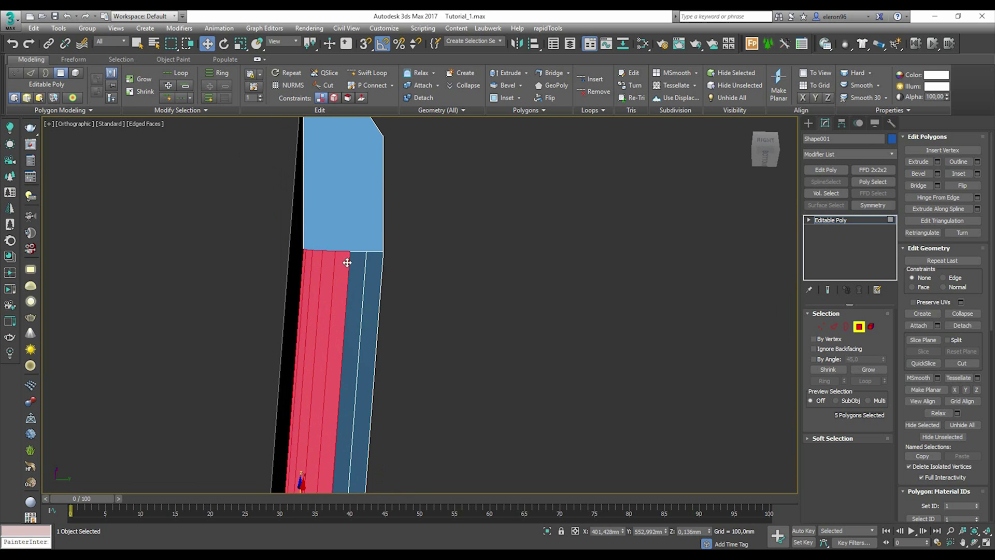
ctrl+click(358, 263)
ctrl+click(371, 263)
alt+middle_drag(387, 275, 354, 374)
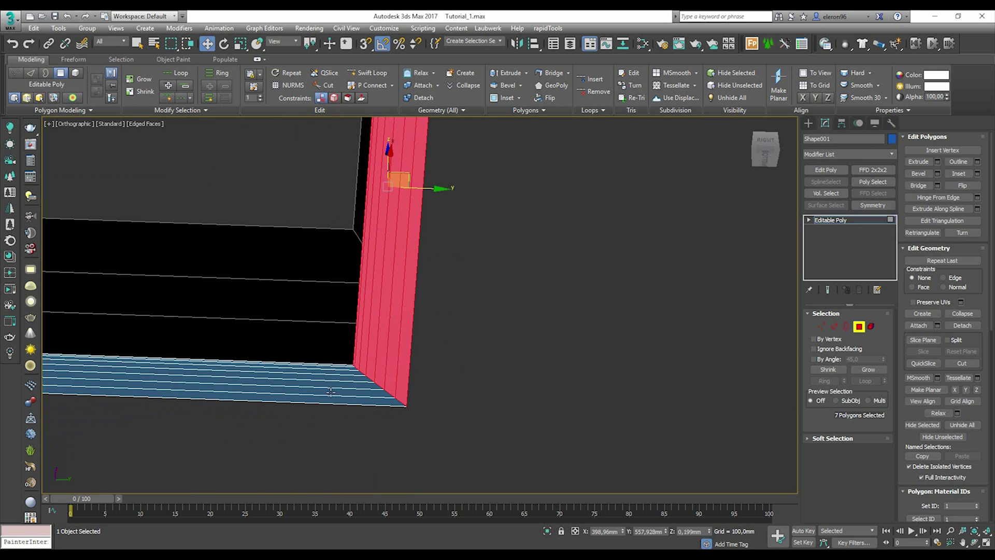
- Try to add the underside polygon loops of the adjoining long baseboard run to the selection
scroll(352, 375, up, 3)
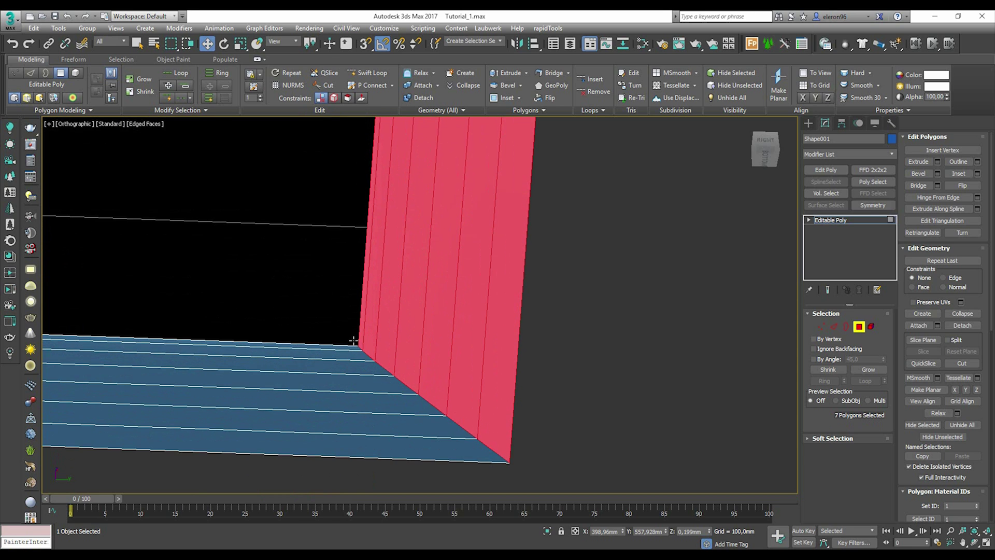
shift+click(352, 347)
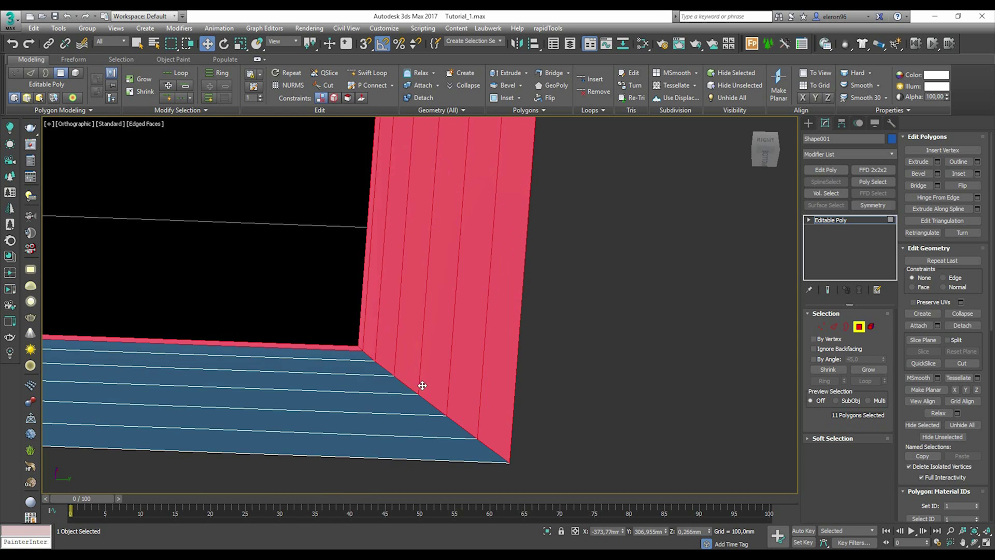
ctrl+click(369, 365)
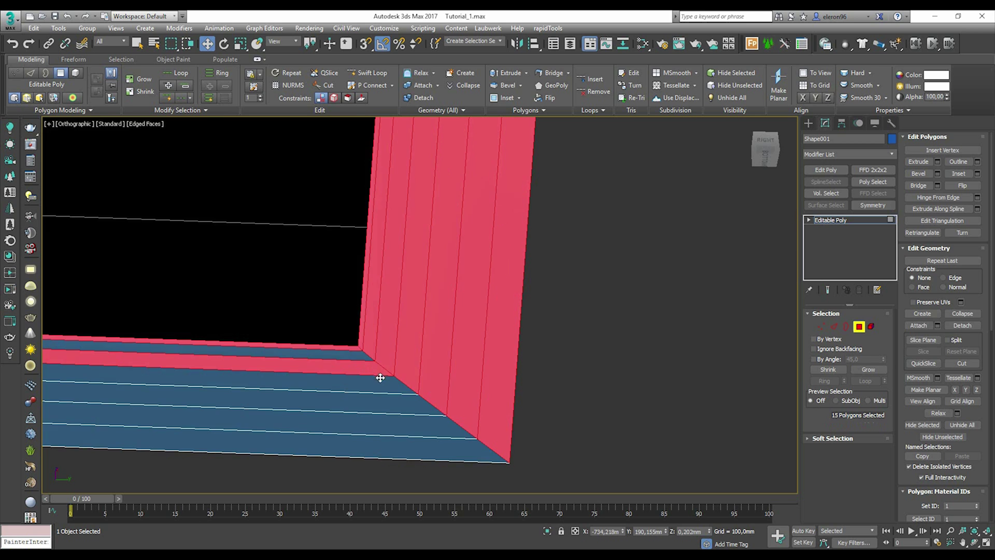
ctrl+click(386, 396)
scroll(397, 409, down, 15)
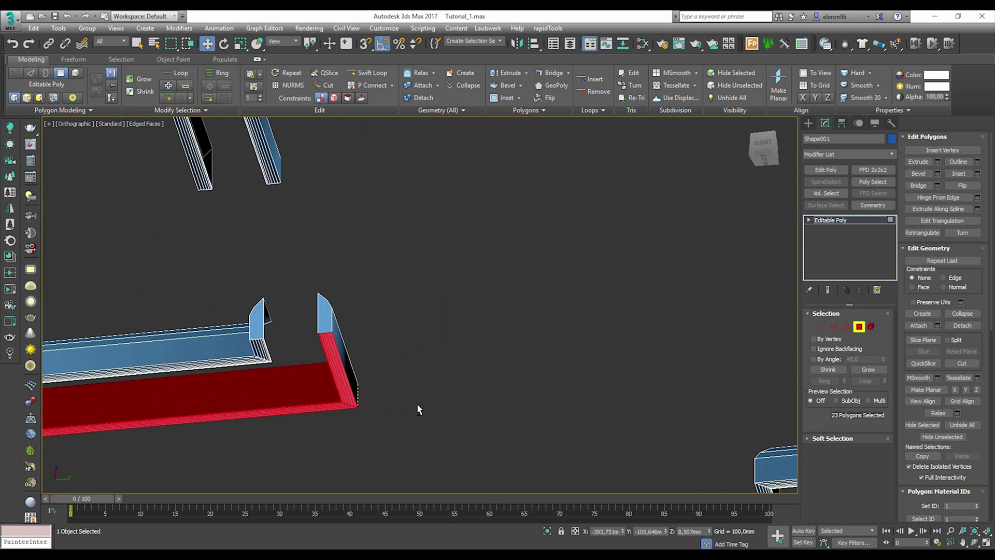
alt+middle_drag(422, 382, 419, 409)
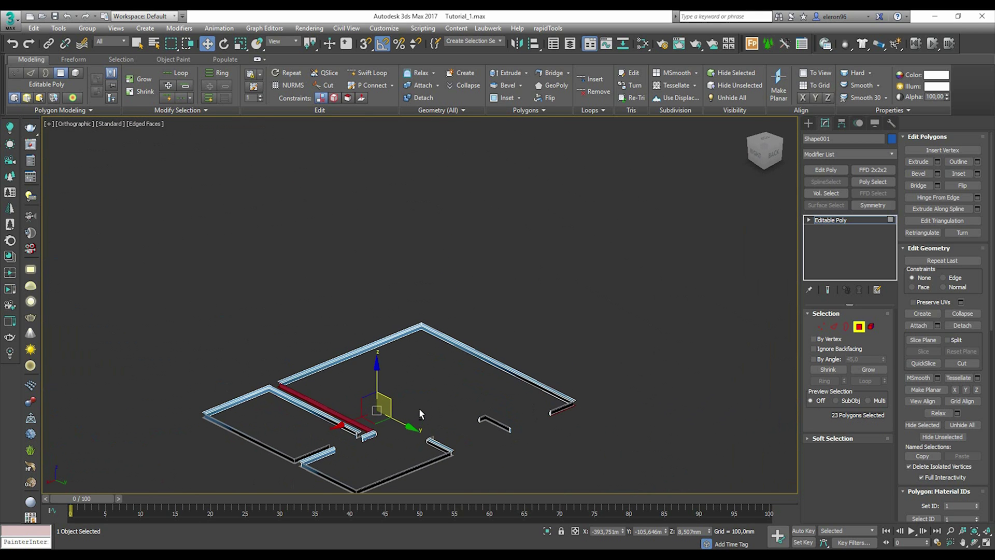
- Select the underside polygons of all baseboard runs from the Front view and delete them
key(alt+w)
click(492, 280)
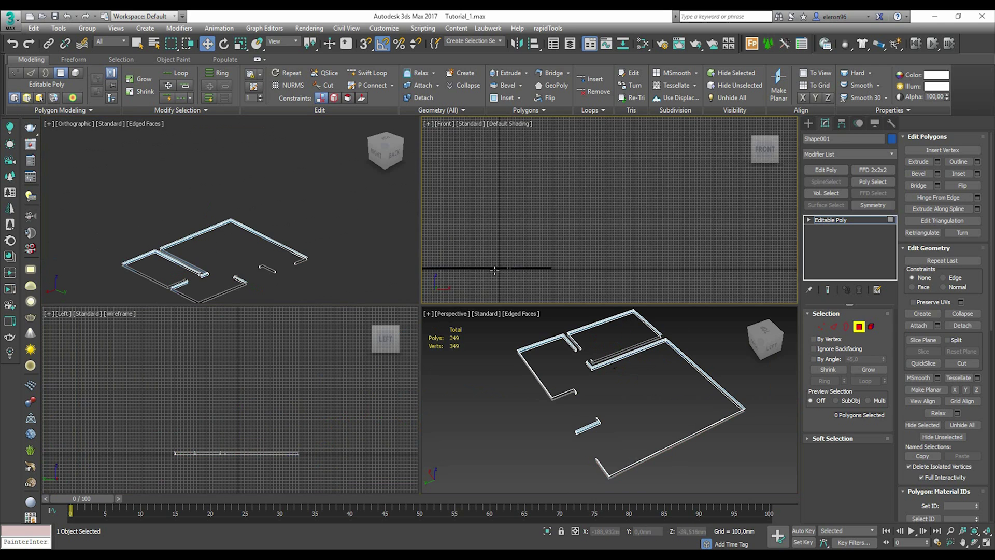
middle_drag(494, 271, 542, 255)
drag(645, 307, 648, 310)
scroll(489, 262, up, 4)
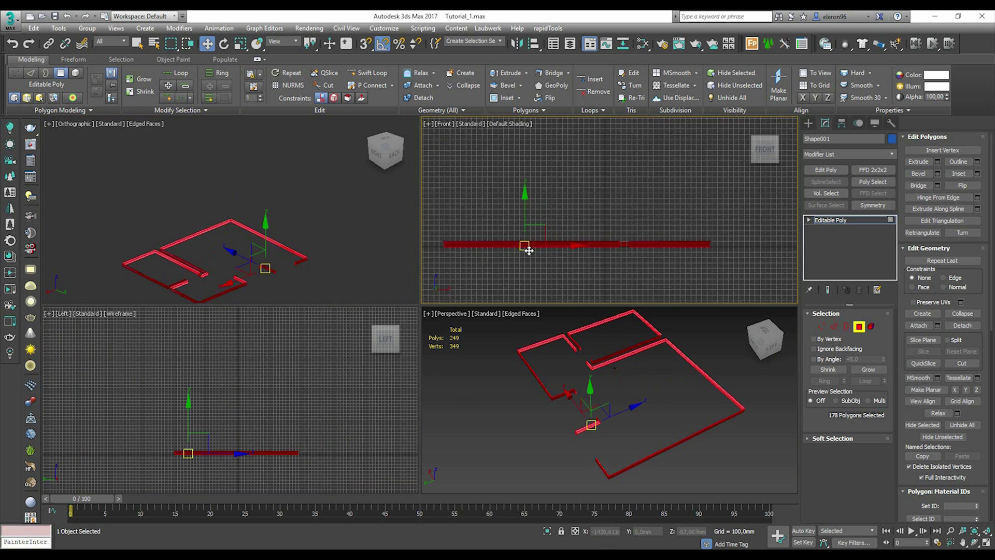
scroll(535, 255, down, 2)
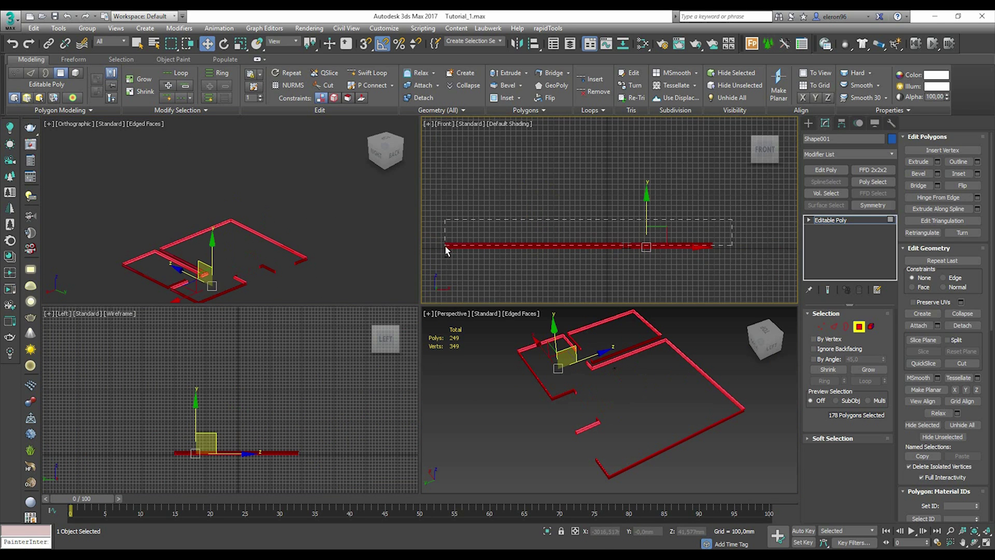
drag(445, 247, 443, 250)
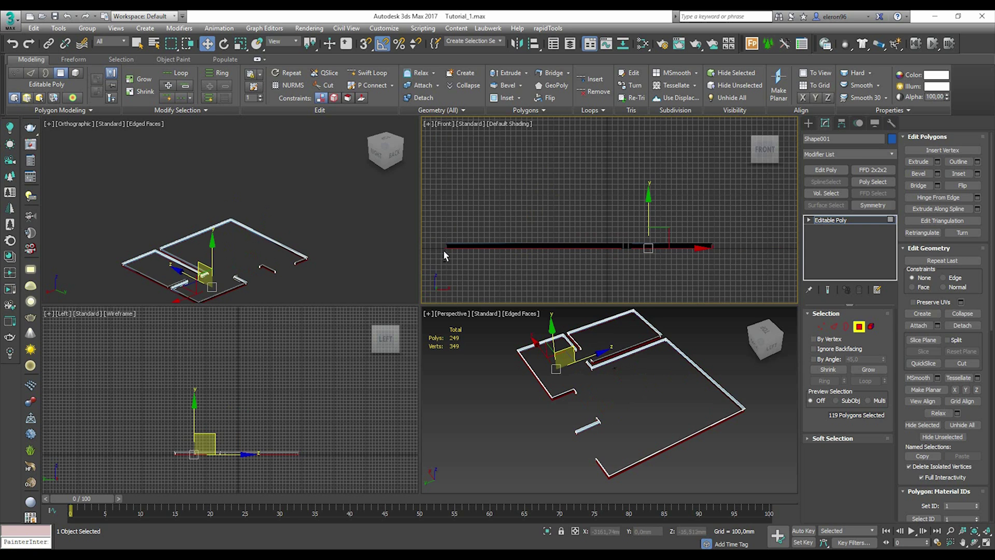
scroll(446, 250, up, 5)
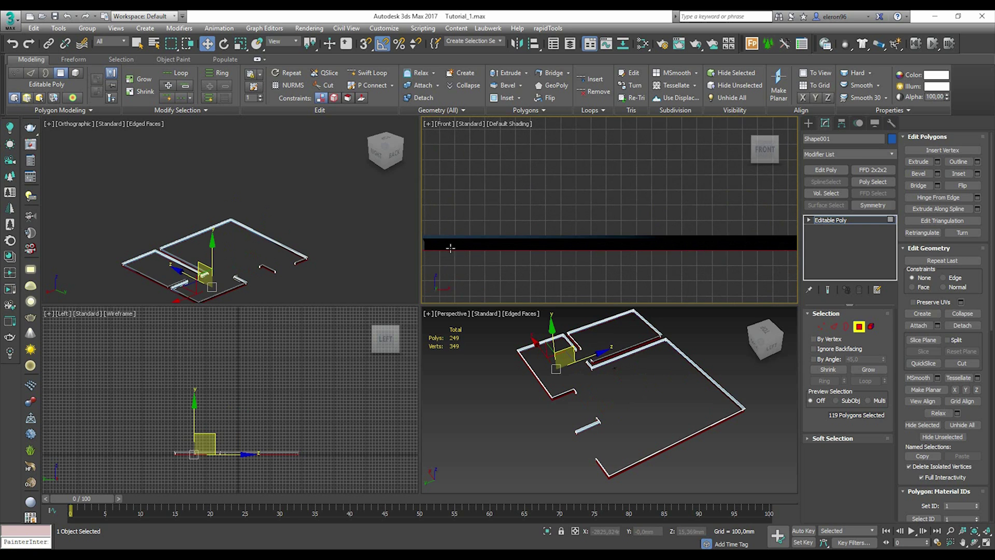
middle_click(502, 395)
key(alt+w)
alt+middle_drag(497, 413, 550, 200)
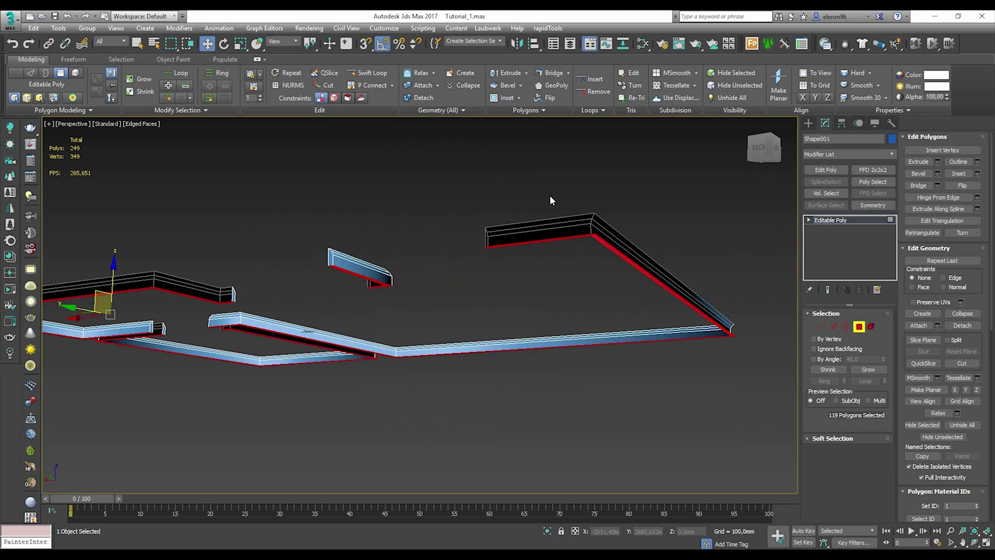
scroll(551, 200, up, 5)
scroll(572, 337, down, 3)
middle_drag(582, 367, 560, 337)
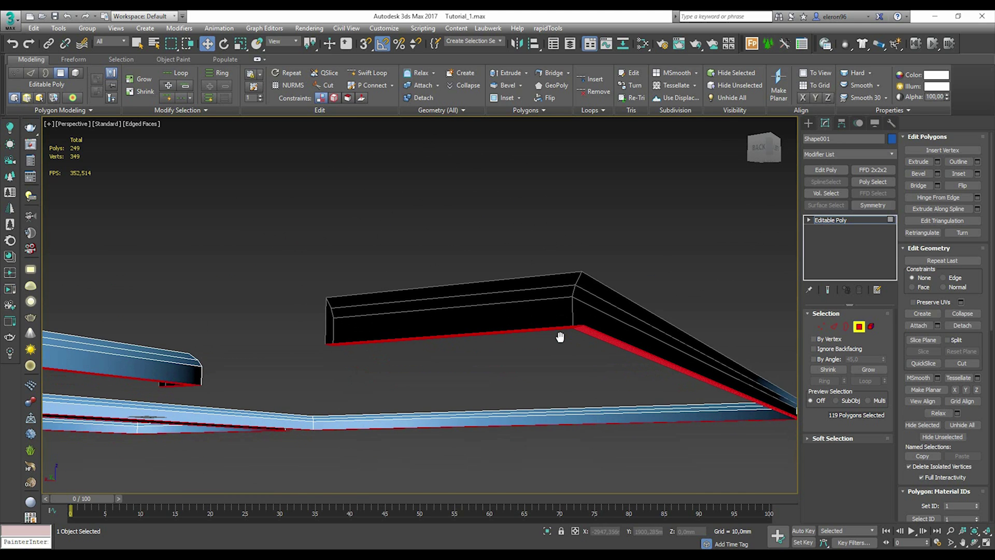
key(Delete)
- Leave the baseboard's polygon editing, deselect it, and unhide the Walls and Floor Living room objects in the Scene Explorer
alt+middle_drag(426, 330, 467, 333)
middle_drag(291, 364, 387, 316)
scroll(453, 332, down, 4)
click(809, 122)
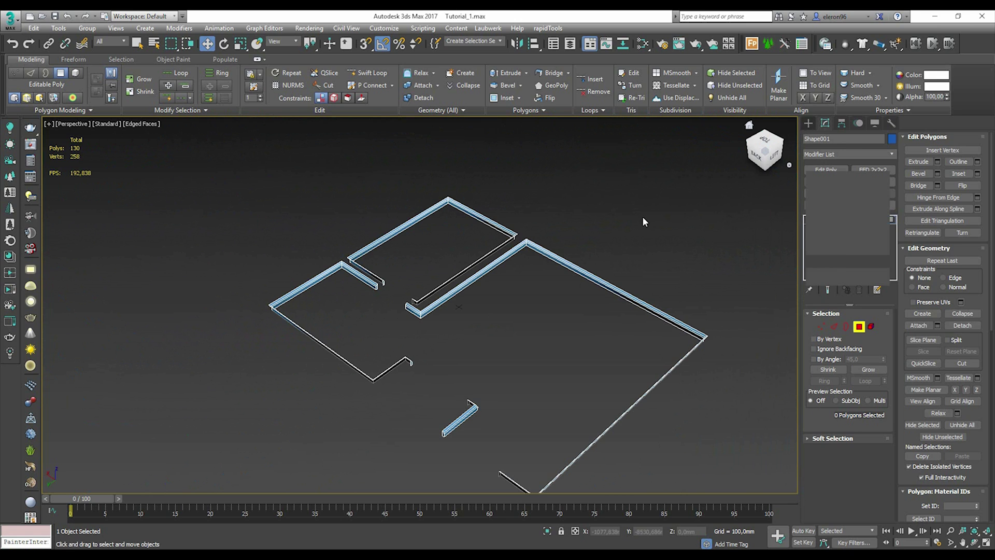
click(642, 216)
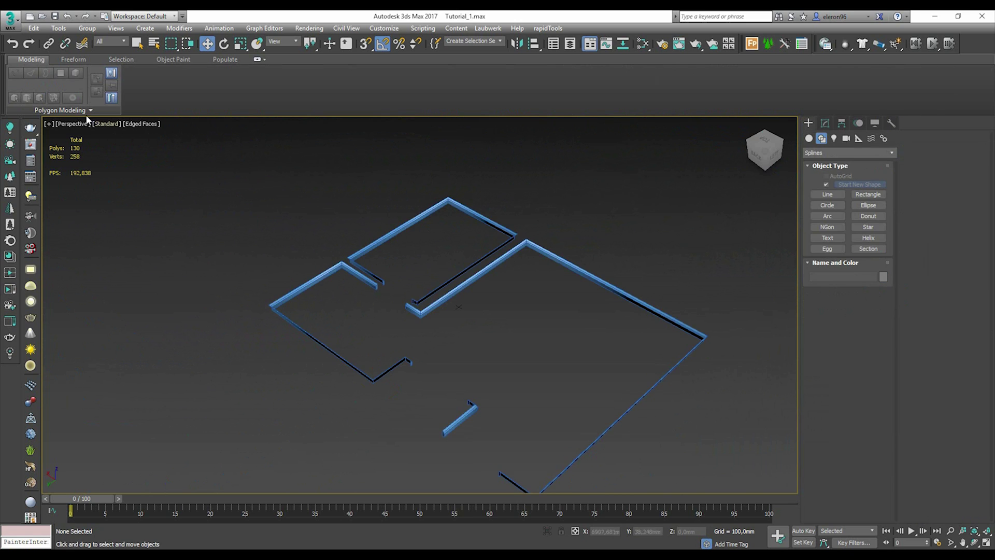
click(59, 28)
click(78, 38)
click(106, 249)
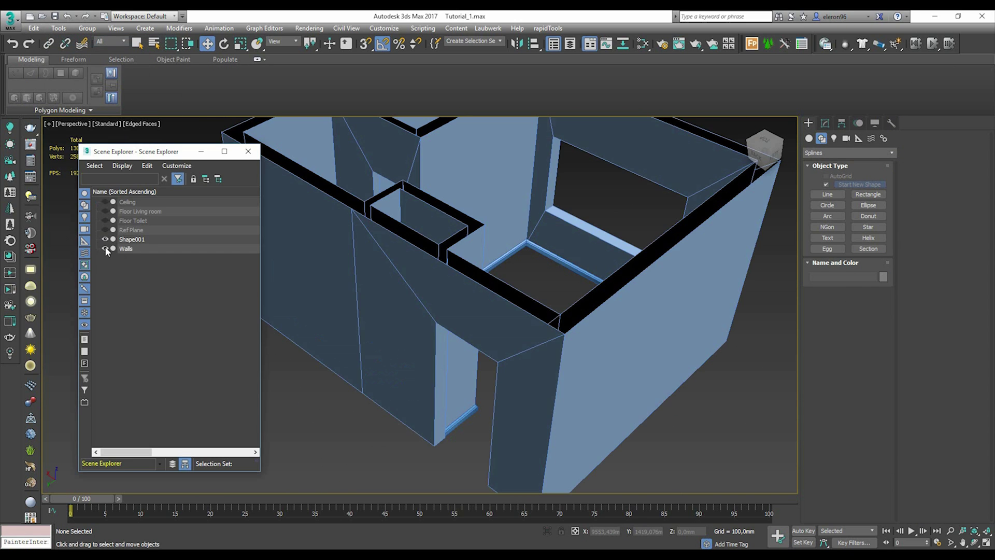
click(105, 211)
- Examine how the baseboards meet the walls and floor around the interior doorway
middle_drag(542, 220, 454, 272)
scroll(451, 320, up, 7)
alt+middle_drag(391, 342, 594, 363)
scroll(506, 283, up, 4)
alt+middle_drag(508, 296, 477, 293)
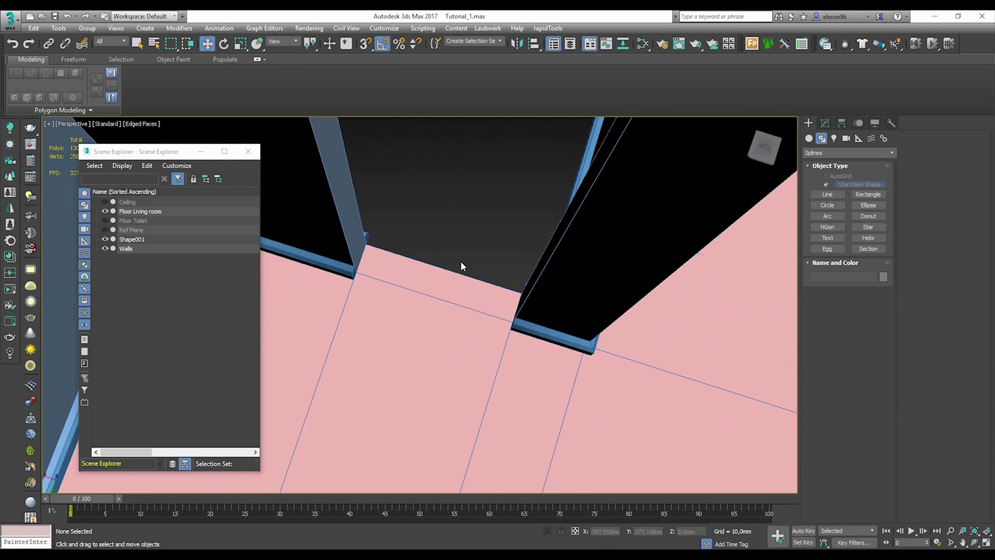
scroll(443, 278, up, 5)
scroll(446, 274, down, 10)
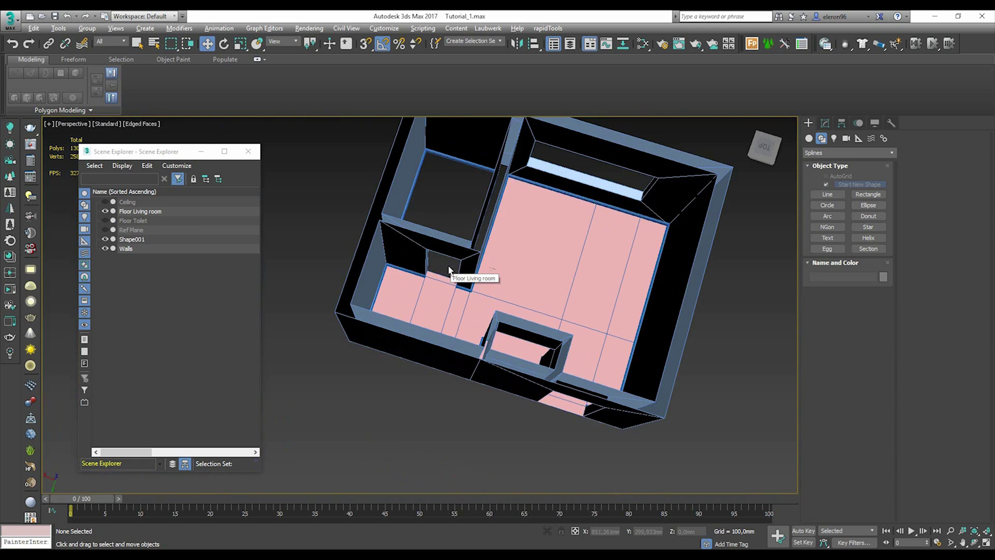
alt+middle_drag(451, 271, 501, 269)
- Unhide the Floor Toilet object and view the whole apartment from above
click(105, 221)
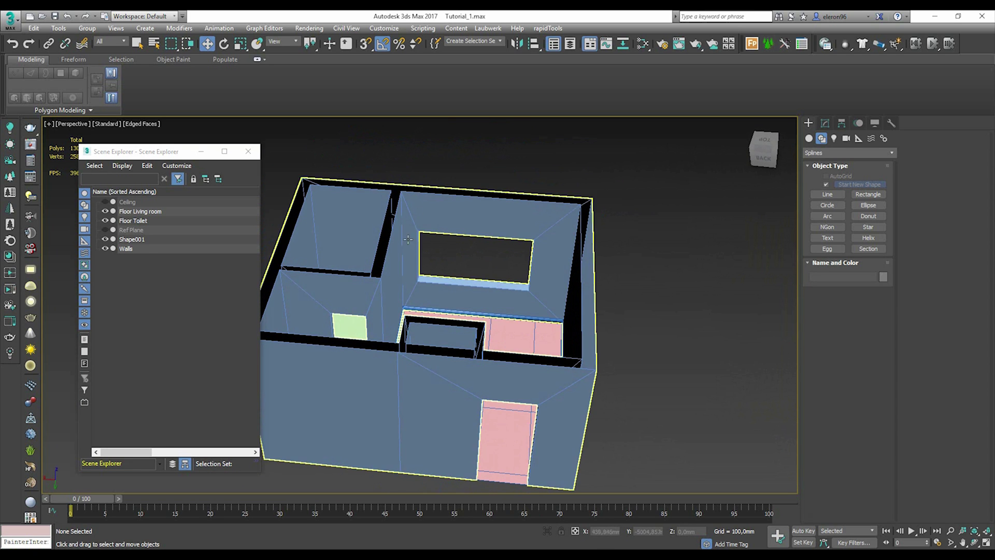
alt+middle_drag(408, 239, 494, 261)
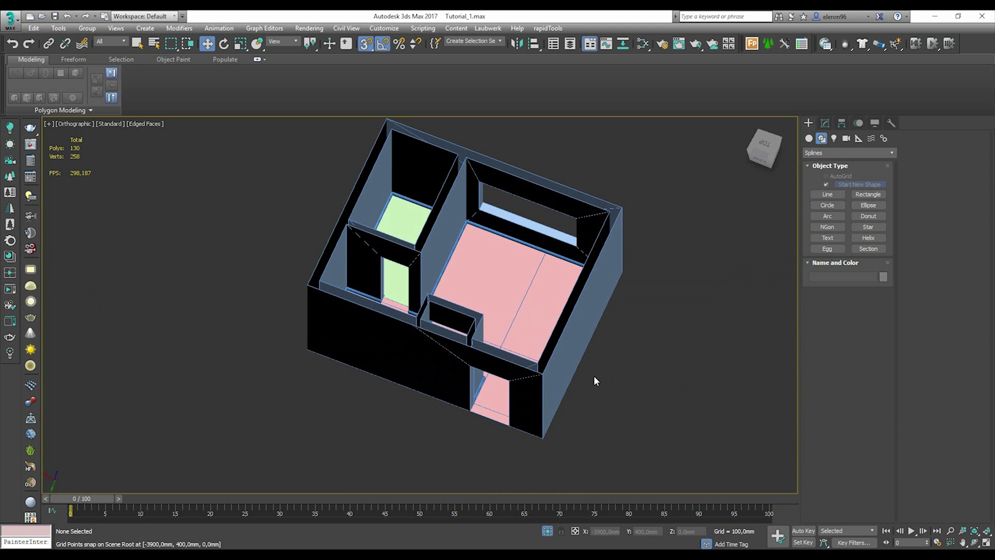
alt+middle_drag(595, 381, 481, 298)
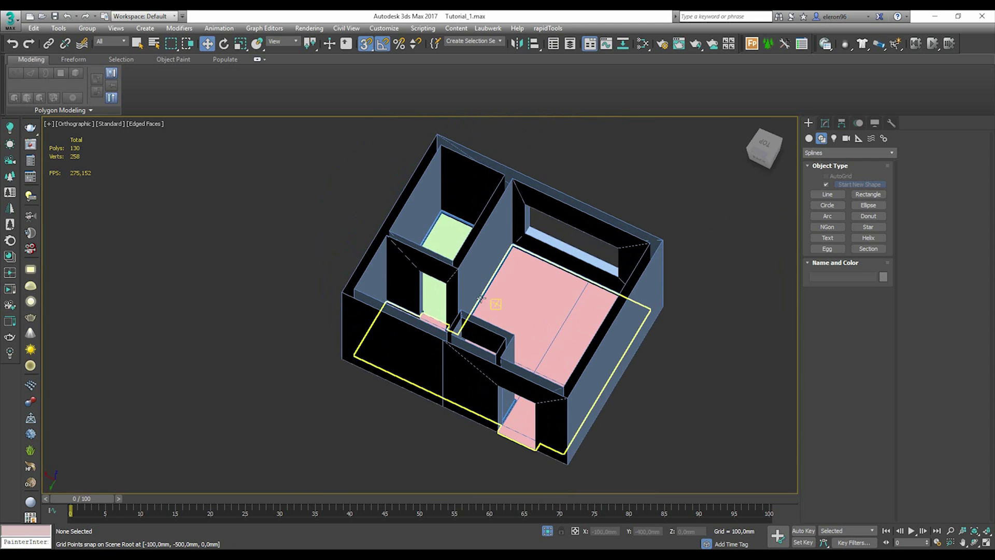
- Merge the groups Ручки London and London 800X2050 from the file Rossa Doors London RD101.max into the scene
click(12, 20)
mouse_move(74, 170)
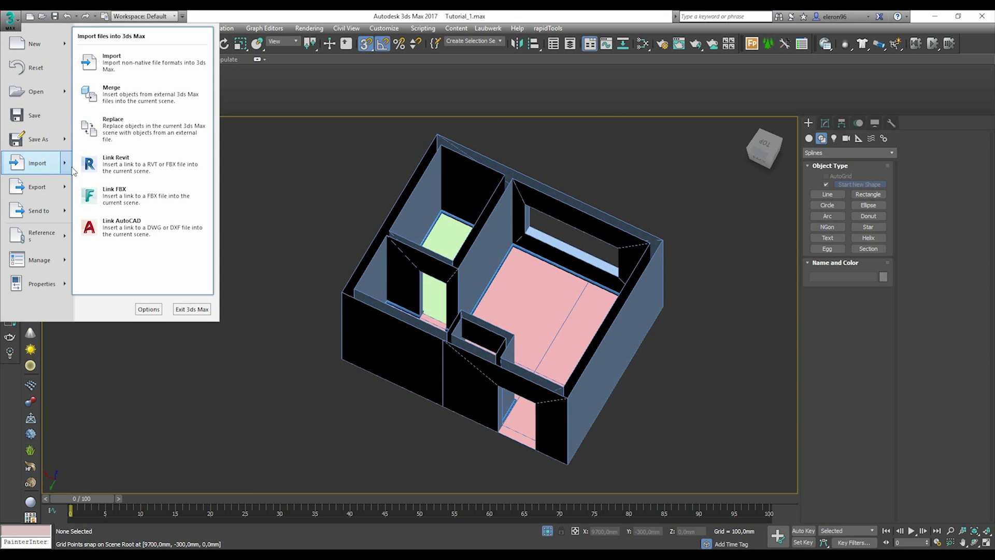
click(133, 102)
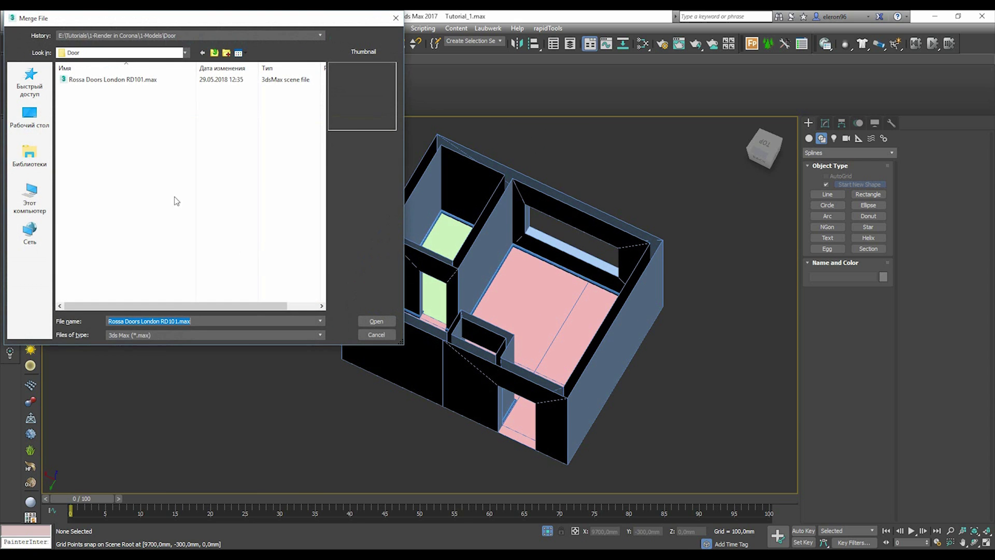
click(105, 81)
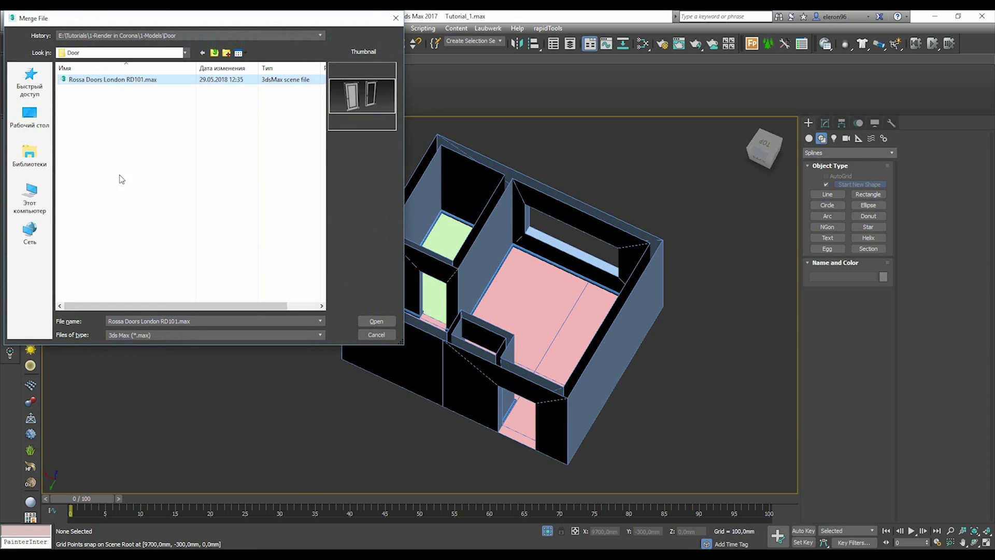
click(374, 322)
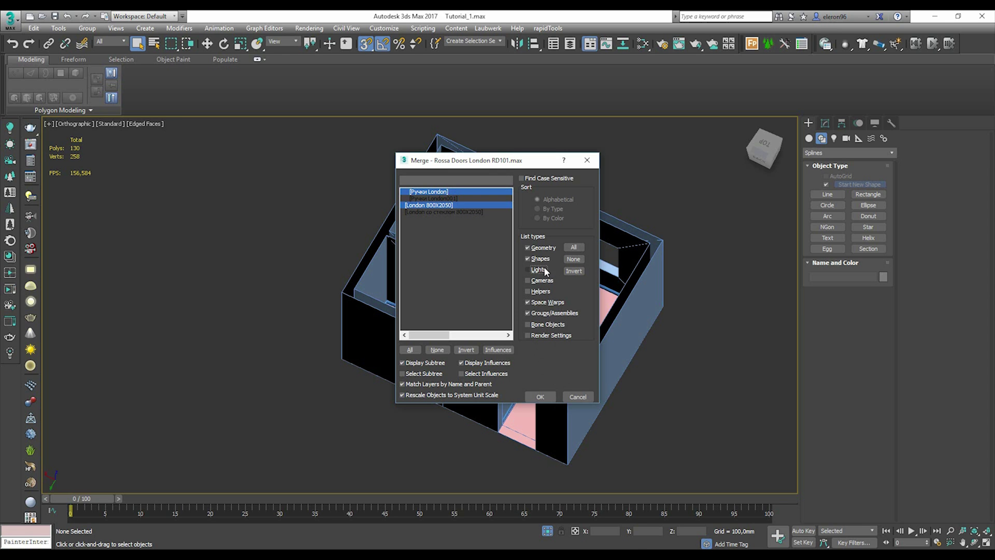
click(540, 397)
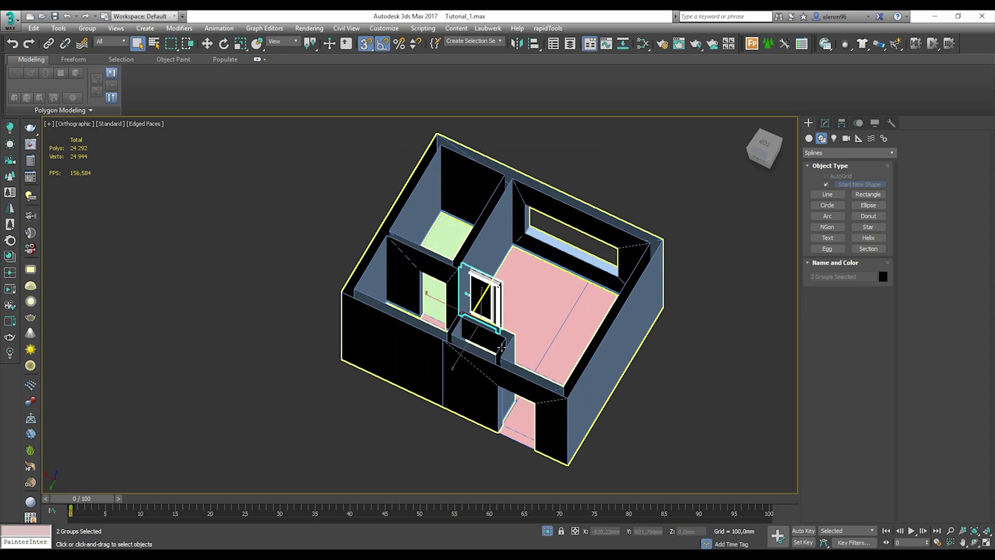
- Select only the London 800X2050 door group and show its upper end in a maximized Left view
scroll(476, 289, up, 5)
alt+middle_drag(459, 291, 529, 323)
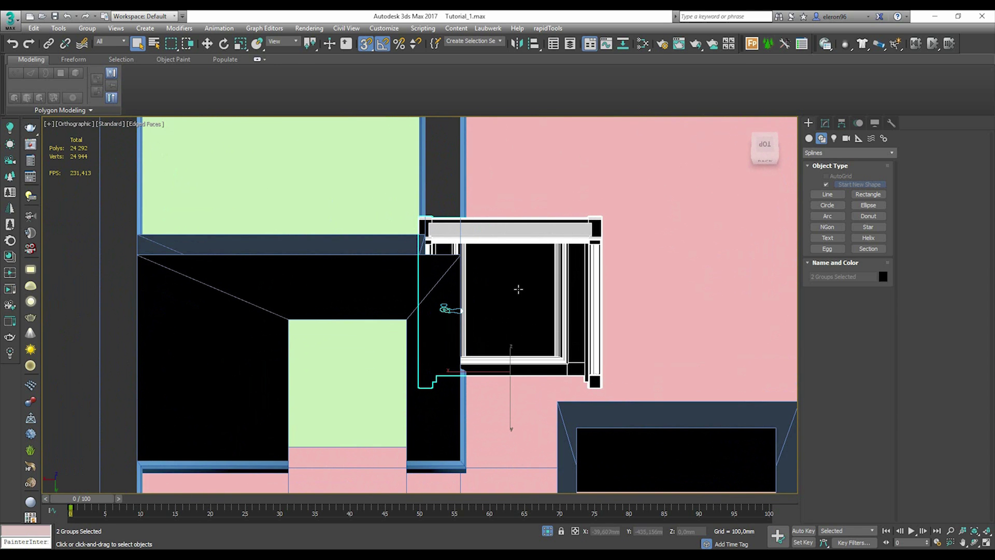
click(523, 295)
key(alt+w)
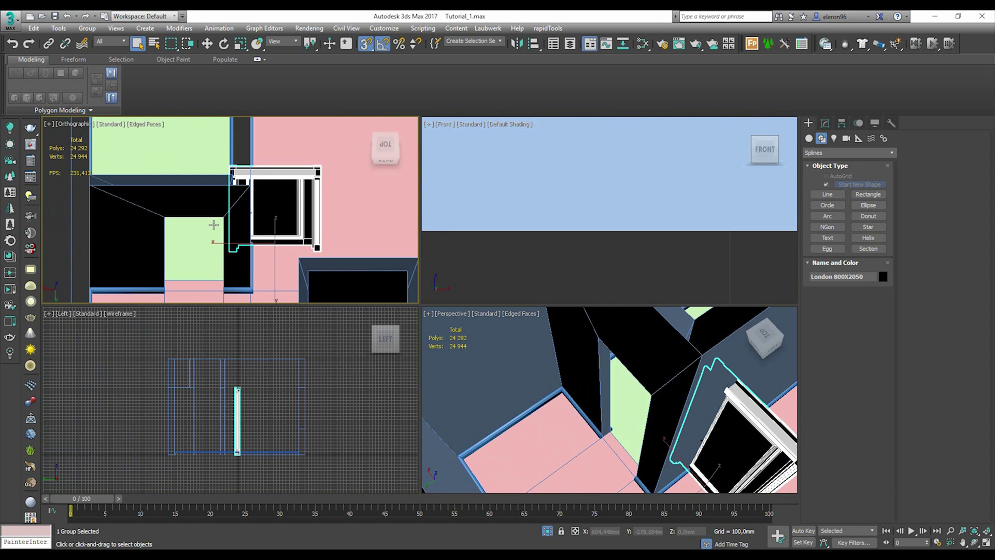
key(alt+w)
scroll(306, 391, up, 5)
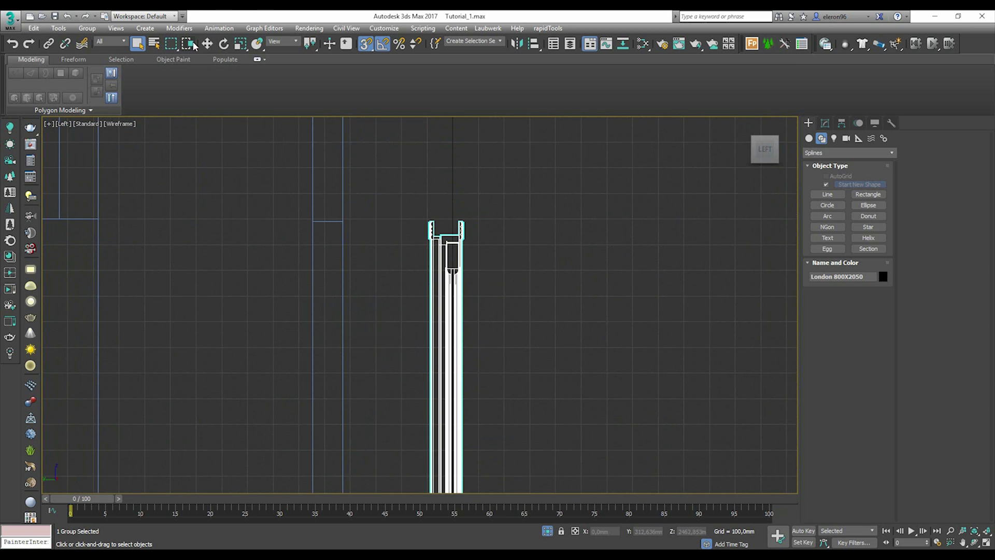
scroll(337, 165, down, 3)
scroll(403, 186, up, 5)
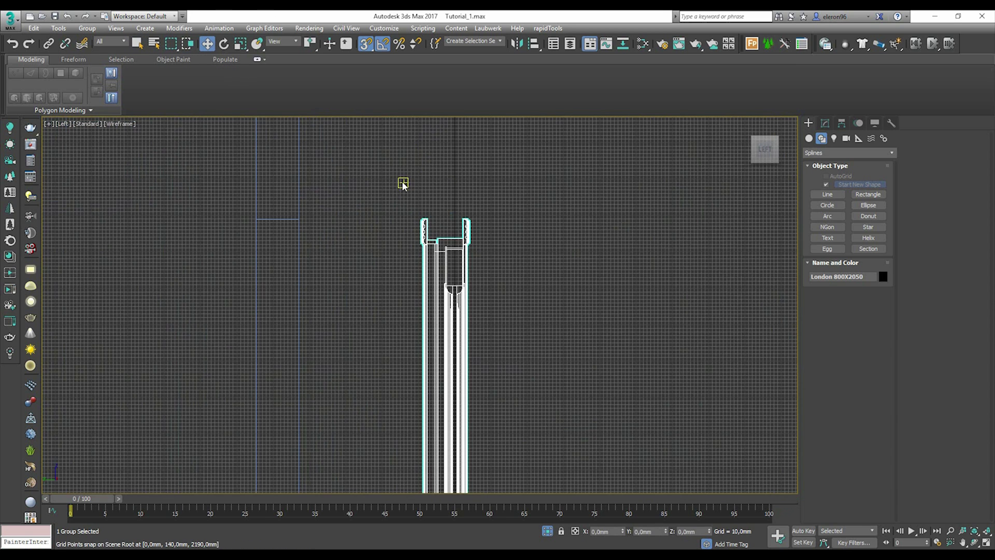
- Turn off Grid Points snapping, keeping Vertex snapping, and hide the grid in the Left view
right_click(372, 48)
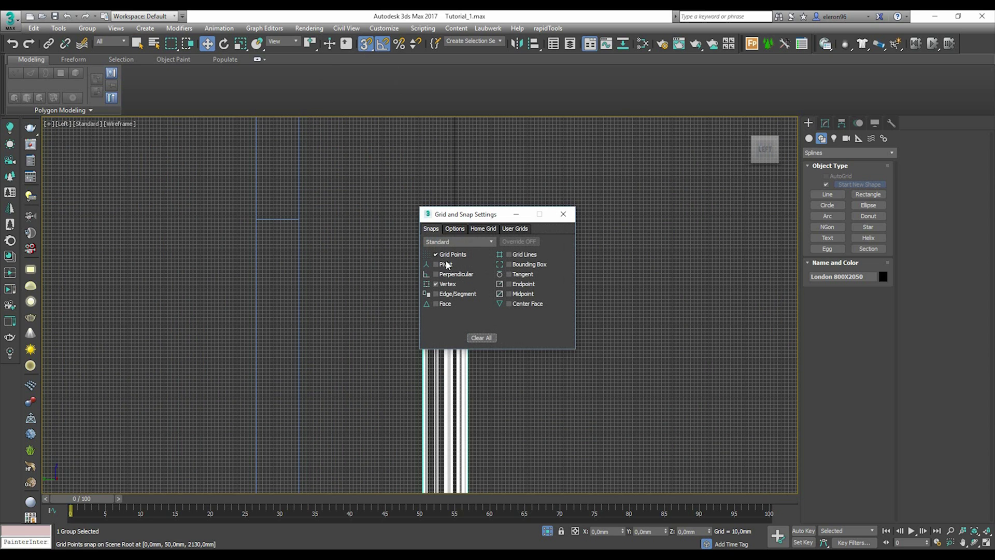
click(563, 214)
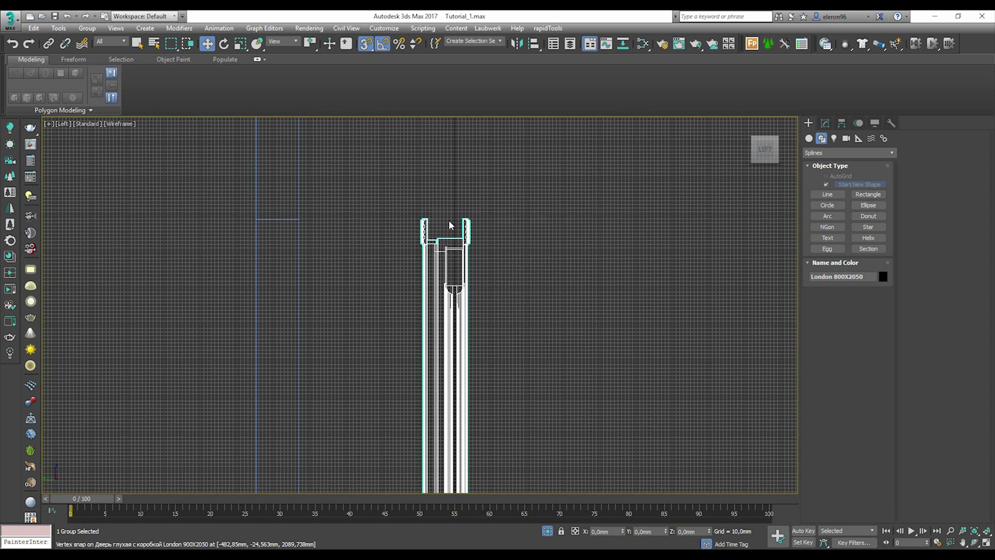
key(g)
- Move the door group to the interior wall, snapping the casing's inner upper corner to the wall opening's upper corner
middle_drag(349, 221, 428, 245)
scroll(428, 245, up, 2)
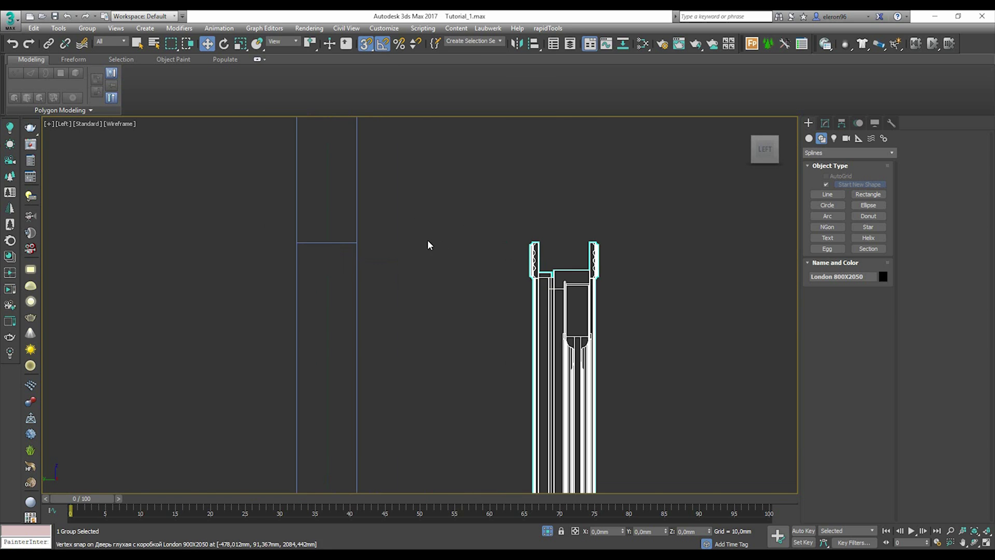
scroll(534, 242, up, 4)
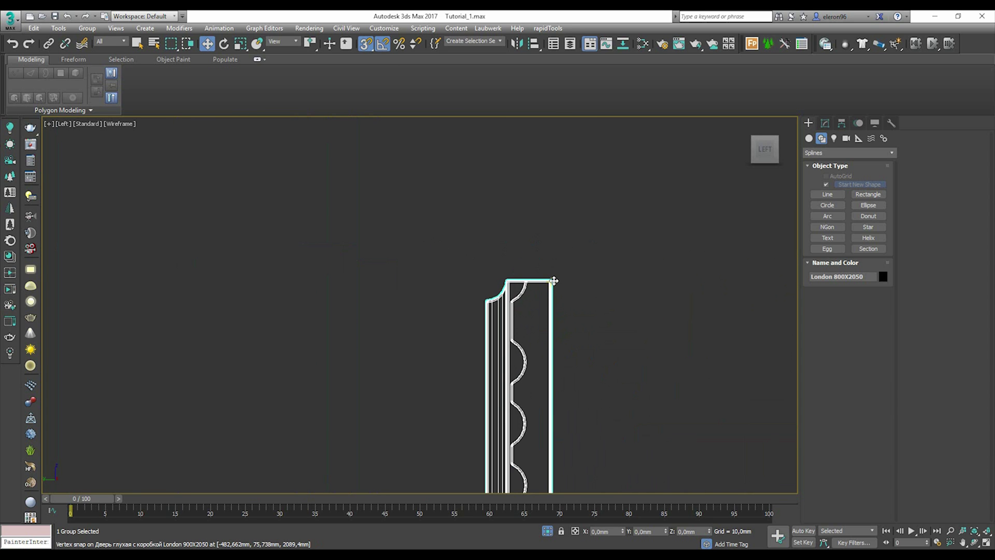
scroll(554, 281, down, 5)
scroll(513, 285, down, 2)
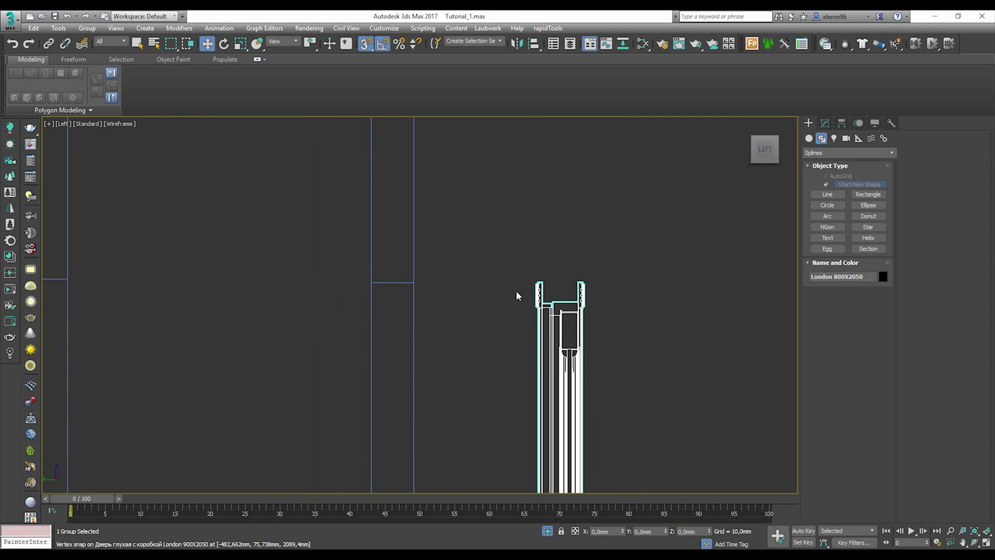
scroll(545, 367, down, 4)
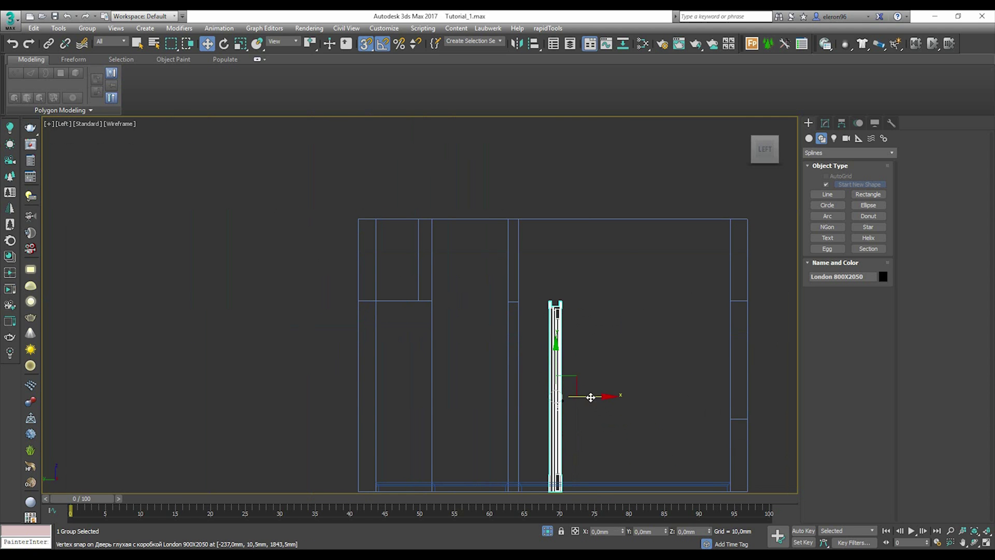
drag(591, 398, 516, 301)
scroll(509, 302, up, 5)
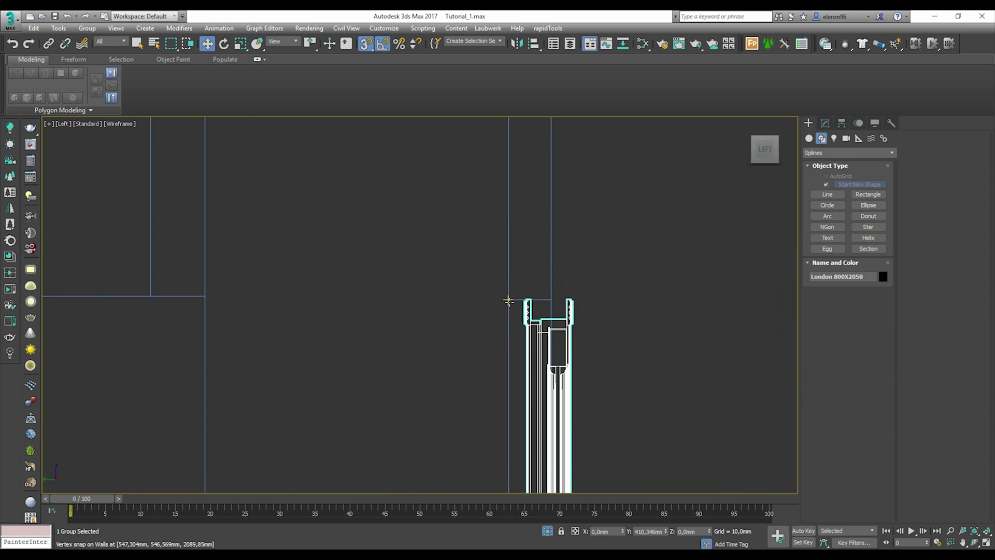
scroll(509, 301, up, 10)
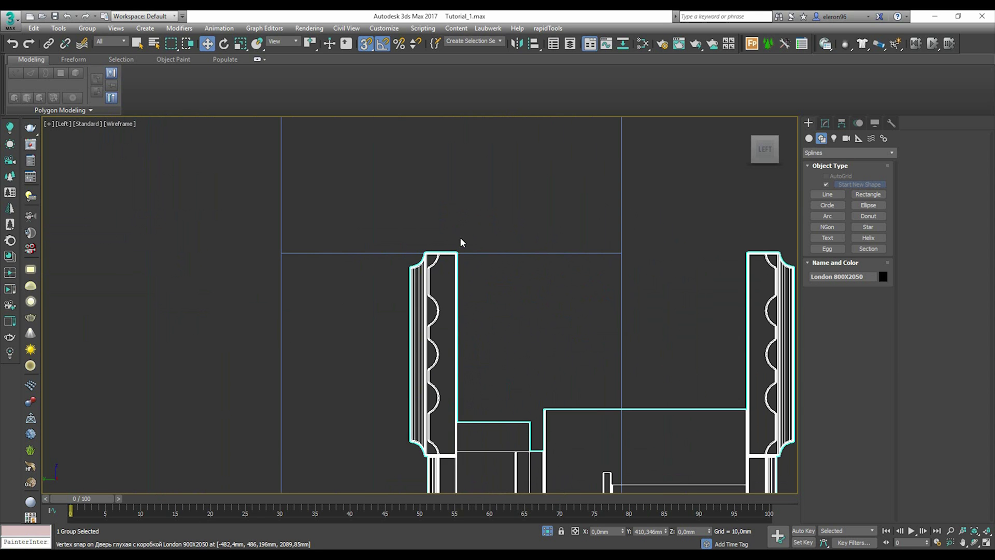
drag(455, 253, 281, 254)
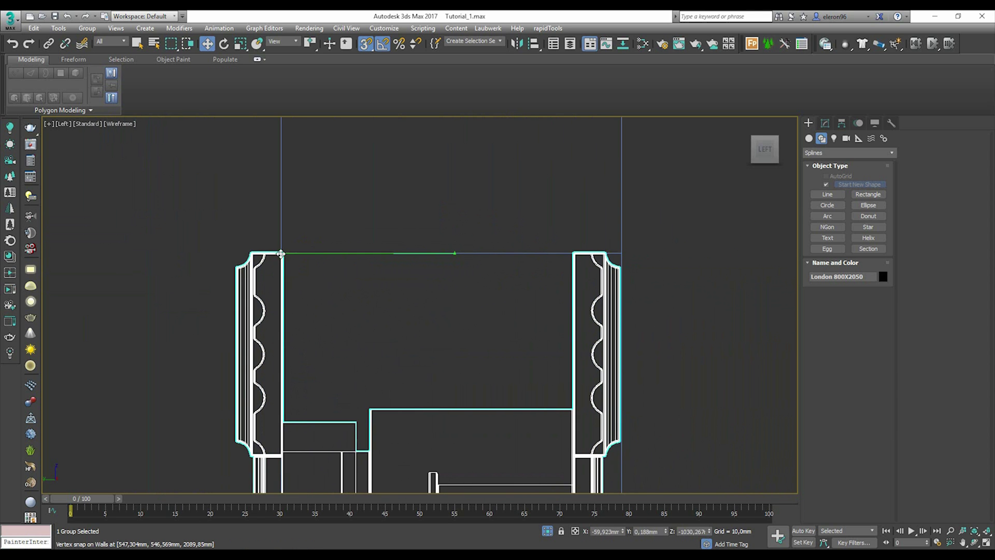
- Examine how the door frame's depth compares with the wall thickness, from the floor up to the opening's upper edge
scroll(392, 228, down, 6)
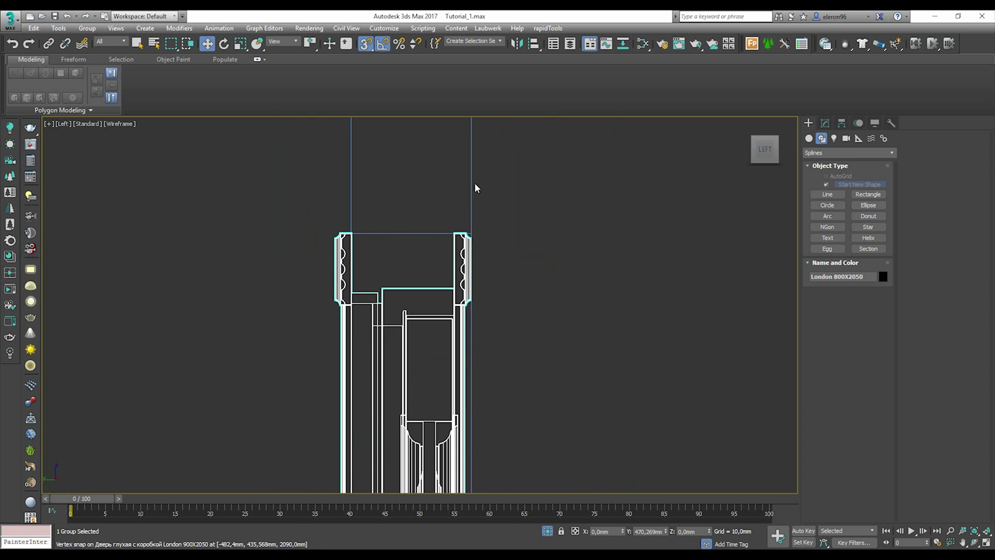
scroll(470, 195, down, 5)
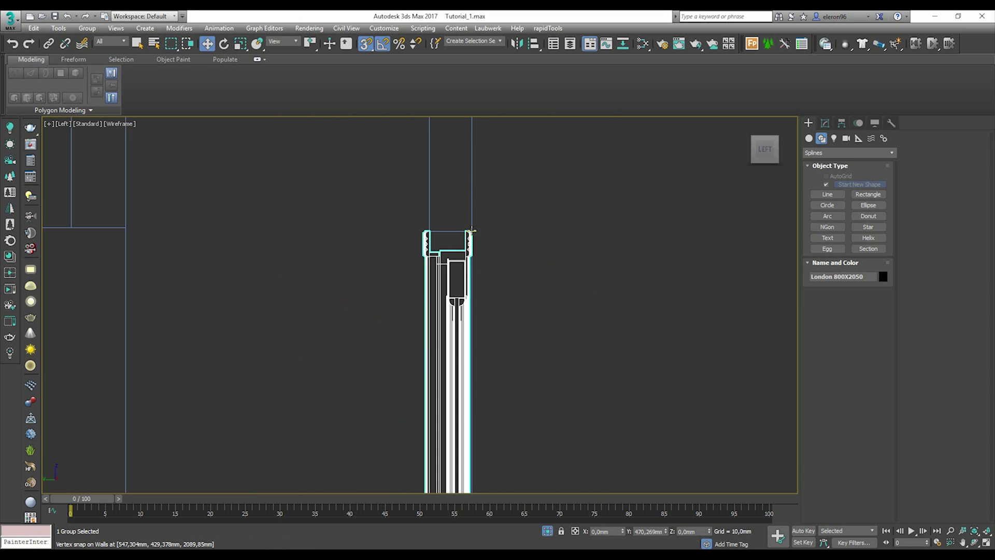
scroll(486, 238, down, 3)
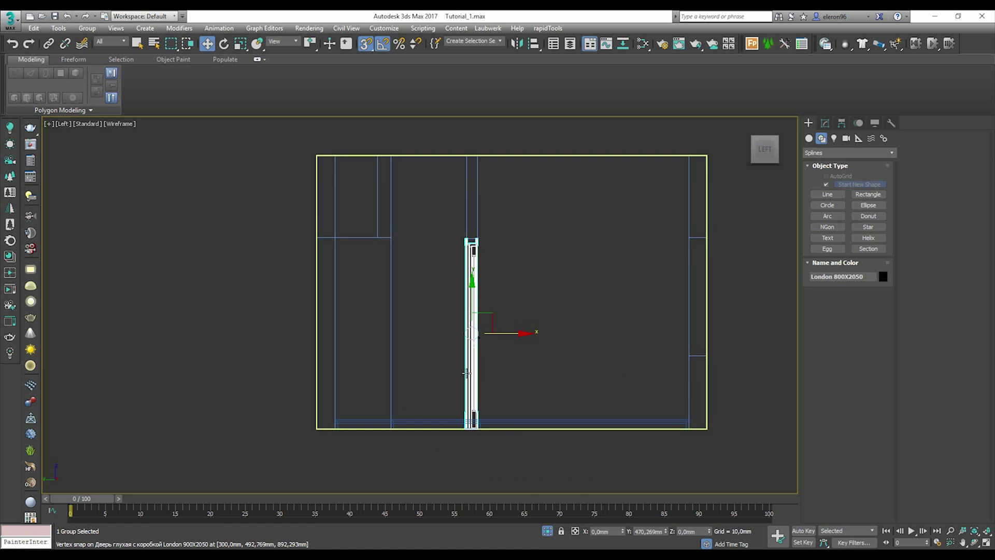
scroll(468, 435, up, 8)
scroll(478, 400, up, 1)
scroll(480, 395, down, 8)
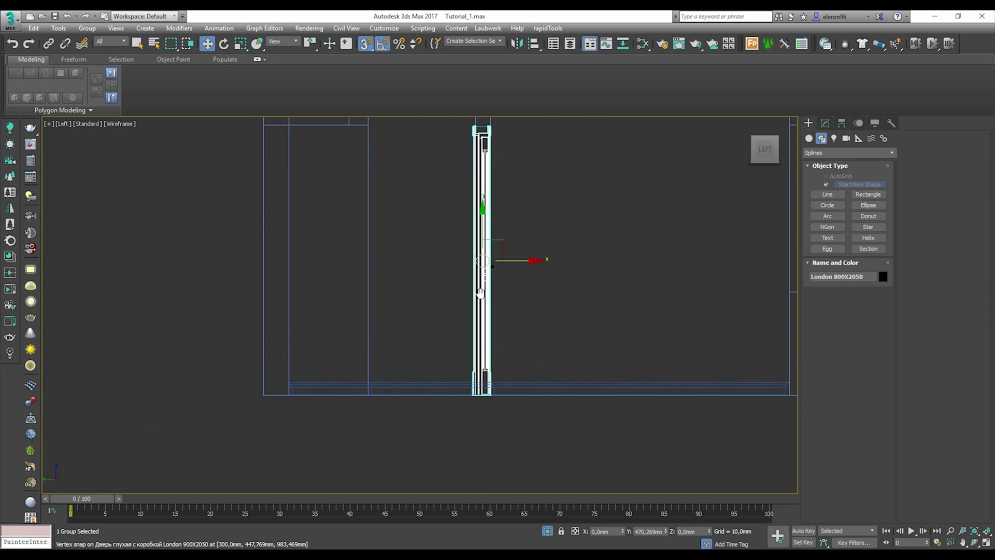
scroll(480, 184, up, 4)
middle_drag(480, 135, 480, 262)
scroll(478, 206, up, 3)
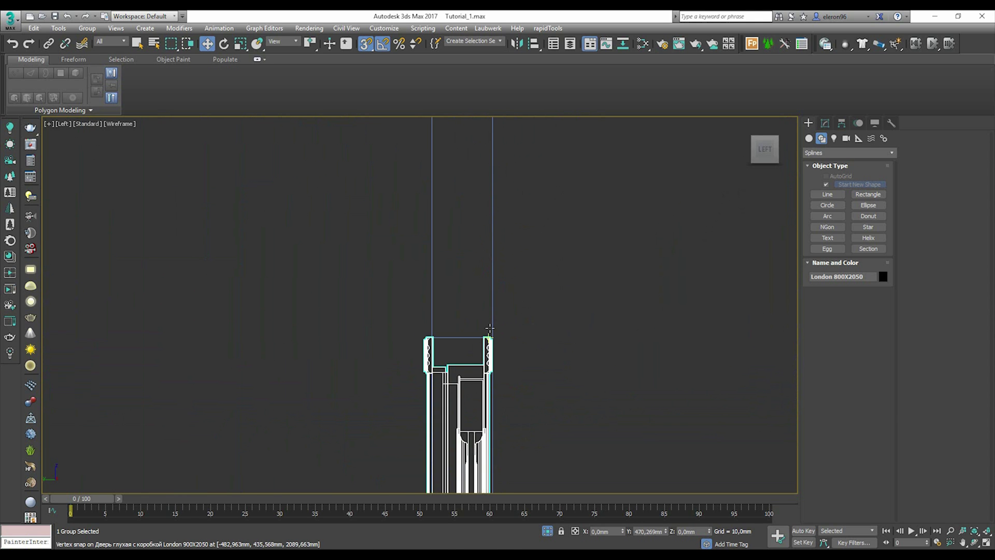
scroll(489, 329, up, 4)
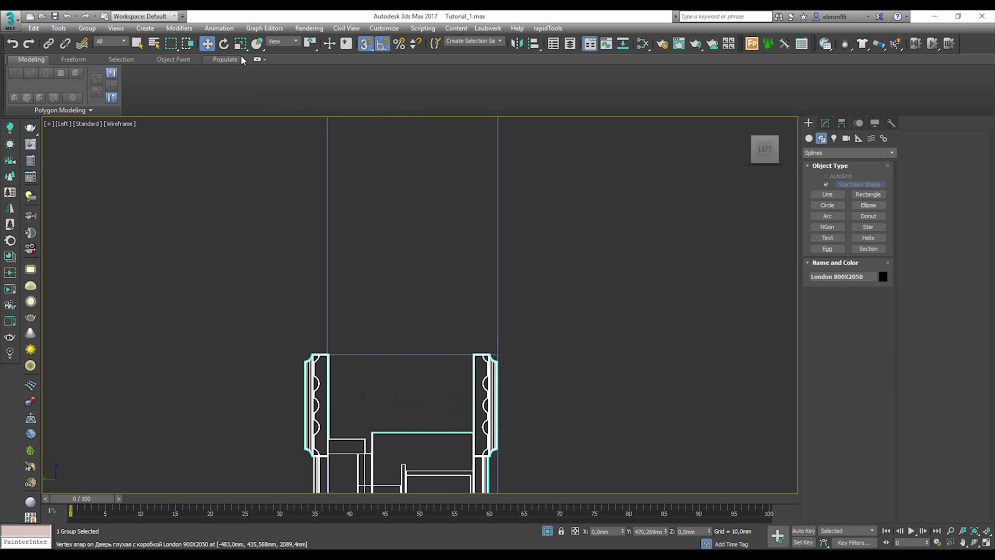
- Scale the door group to about 113.6% in depth and realign the casing's inner corner with the wall opening's corner
scroll(409, 280, down, 5)
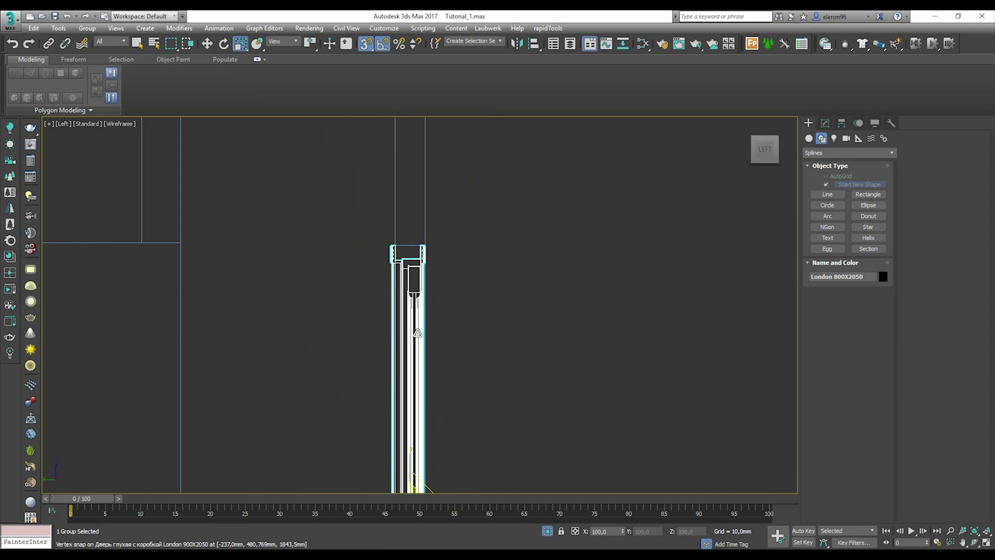
scroll(418, 370, up, 2)
drag(452, 414, 456, 415)
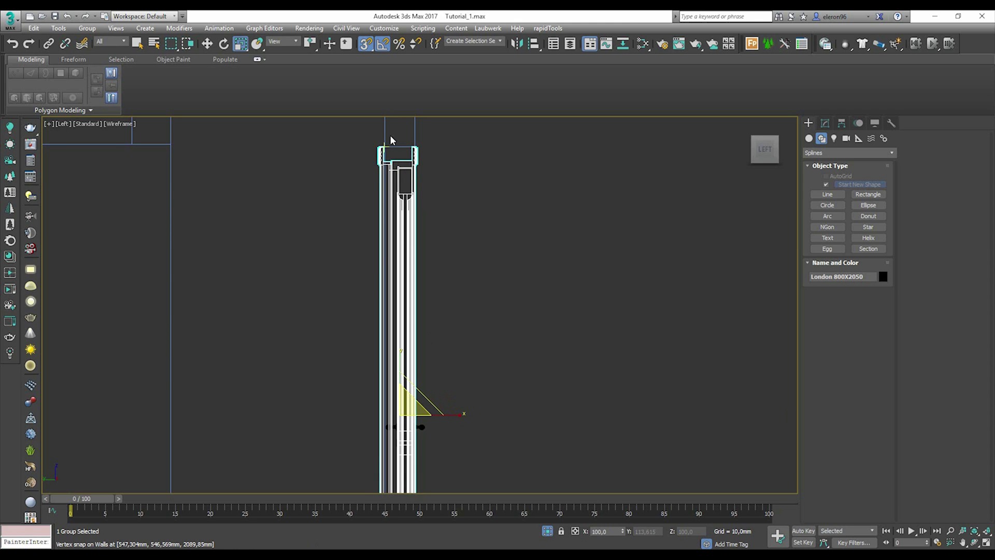
scroll(391, 132, up, 8)
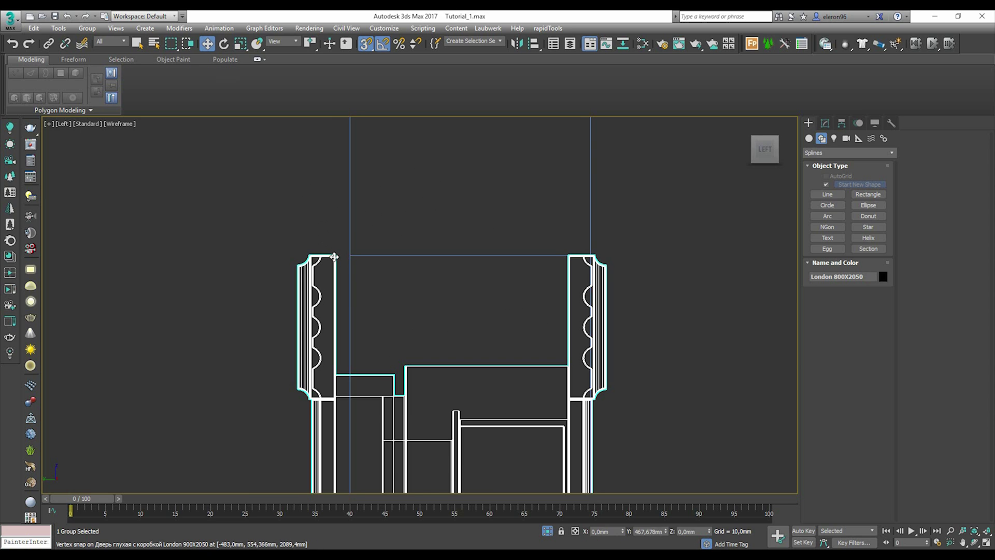
drag(334, 257, 345, 258)
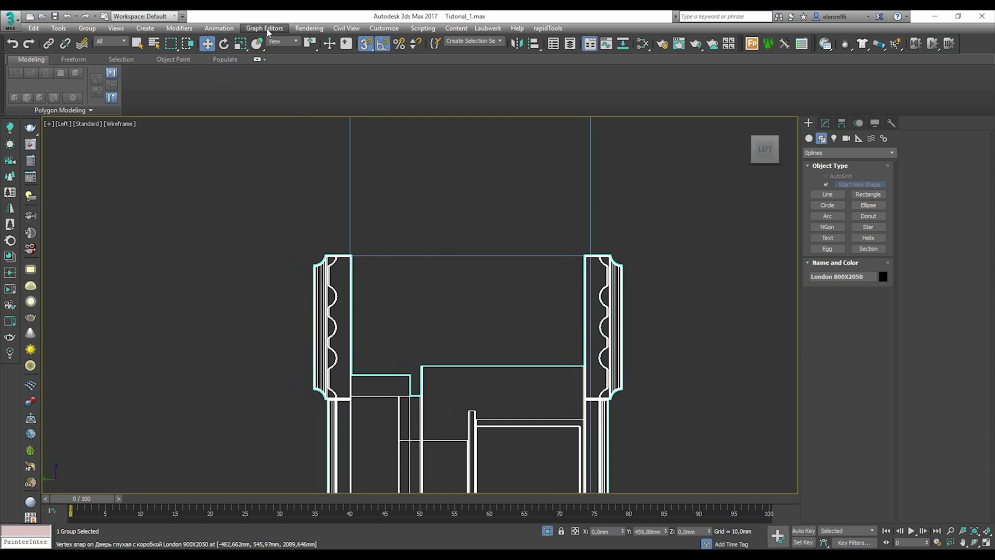
- Increase the door group's depth scale to about 118.4% so the casings span the wall thickness
click(242, 44)
scroll(394, 199, down, 8)
middle_drag(436, 467, 404, 323)
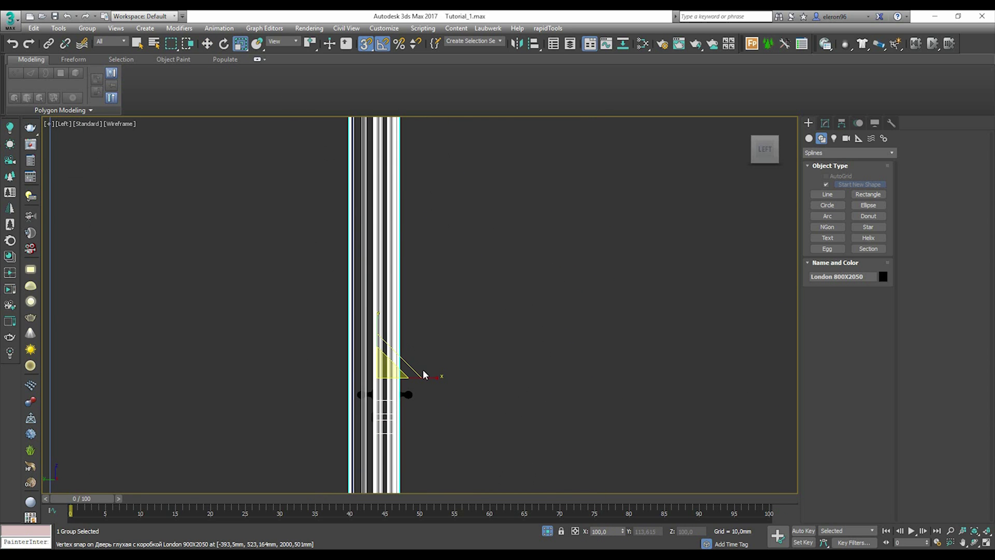
drag(425, 375, 428, 377)
middle_drag(394, 156, 409, 362)
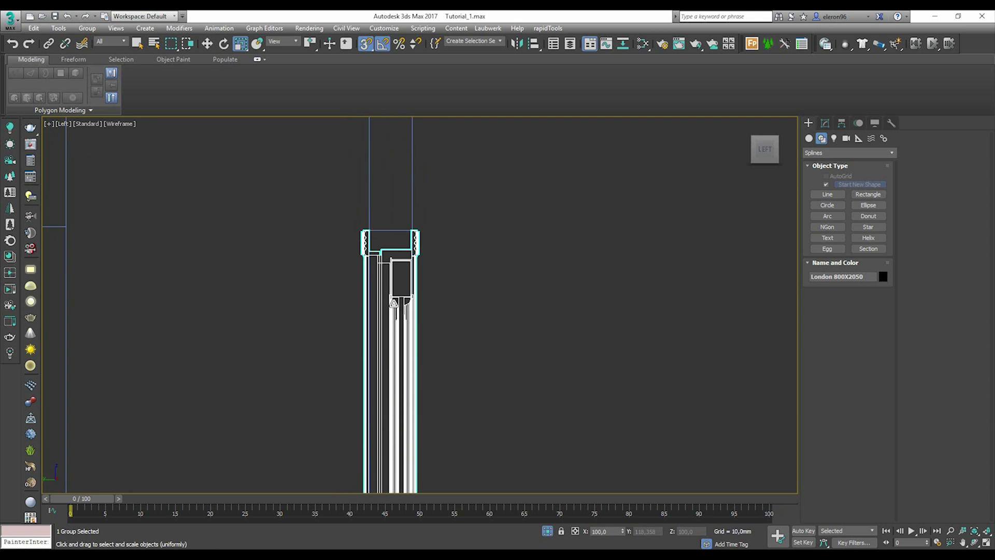
scroll(365, 207, up, 5)
scroll(393, 256, up, 4)
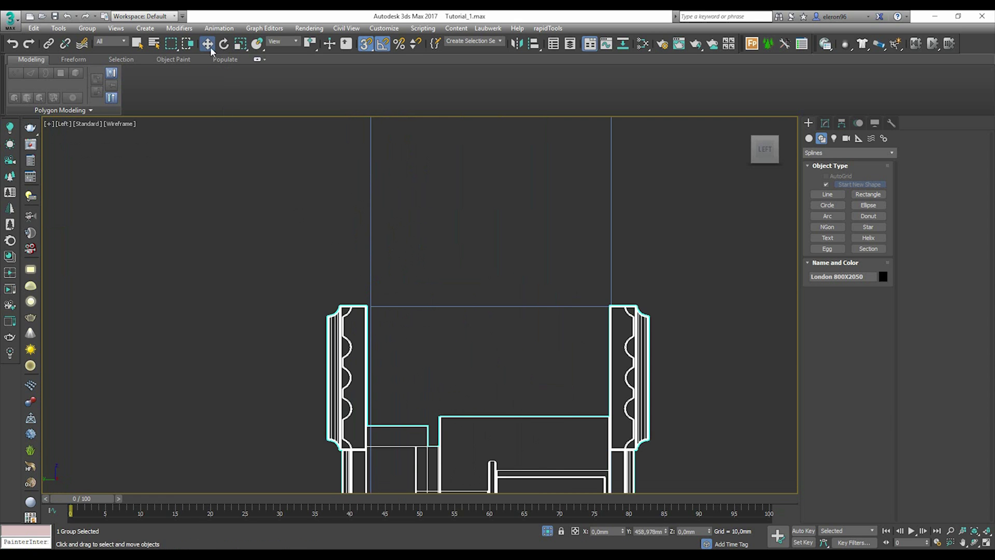
- Snap the casing's inner upper corner to the wall opening's corner and check the fit of the opposite casing
scroll(366, 308, up, 7)
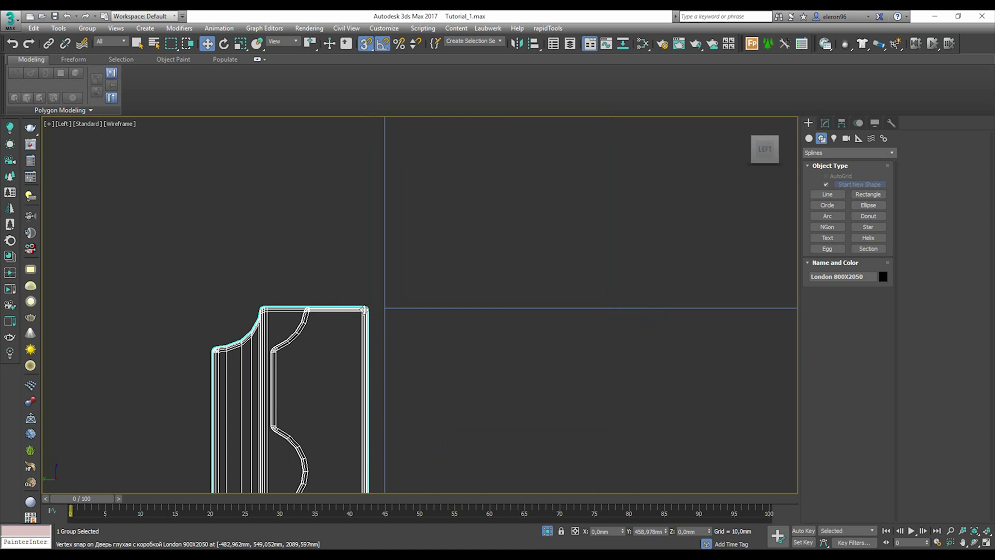
drag(365, 309, 384, 308)
scroll(390, 266, down, 8)
middle_drag(572, 266, 445, 251)
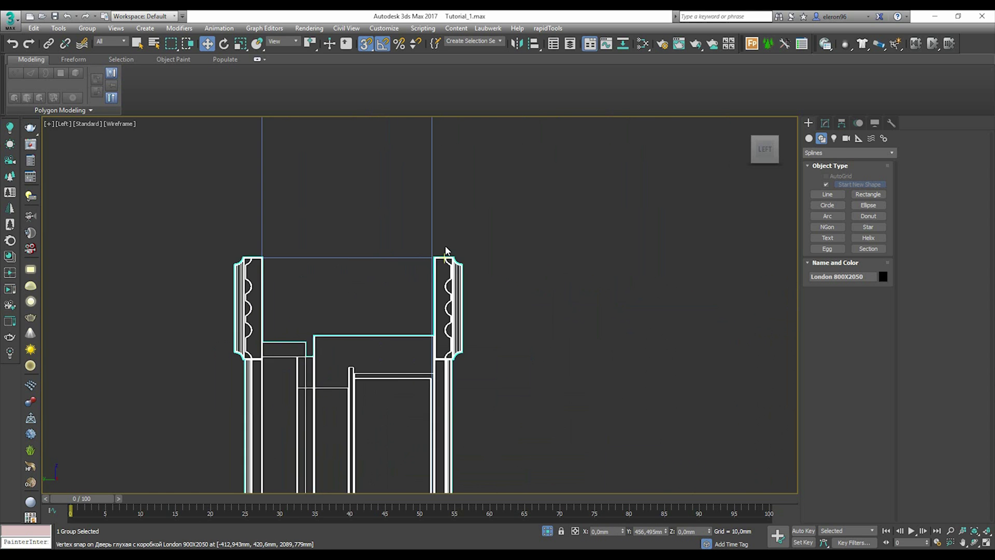
scroll(446, 250, up, 5)
scroll(406, 278, down, 7)
scroll(406, 278, up, 4)
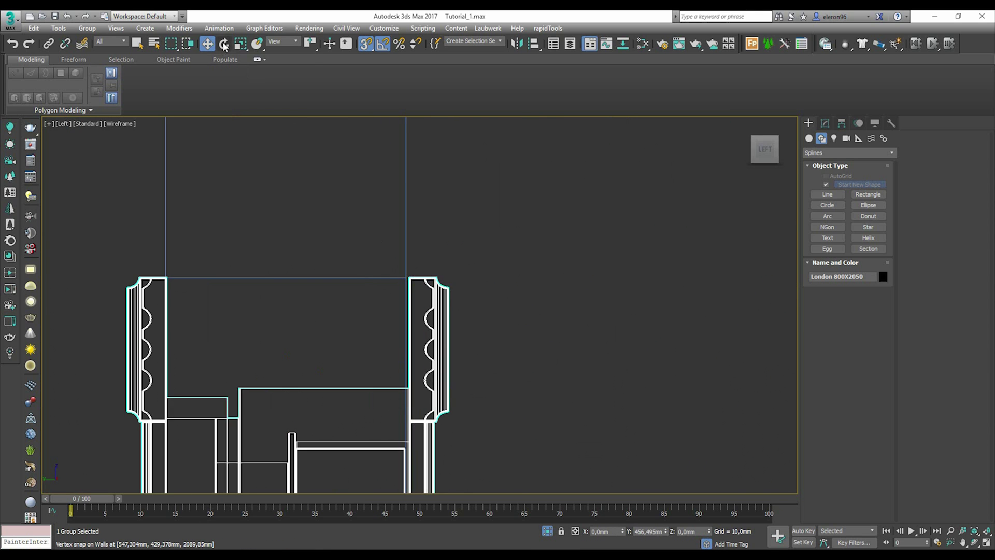
- Reduce the door group's depth scale to about 112.4% and check the casings against both wall faces
scroll(335, 166, down, 8)
middle_drag(374, 441, 394, 302)
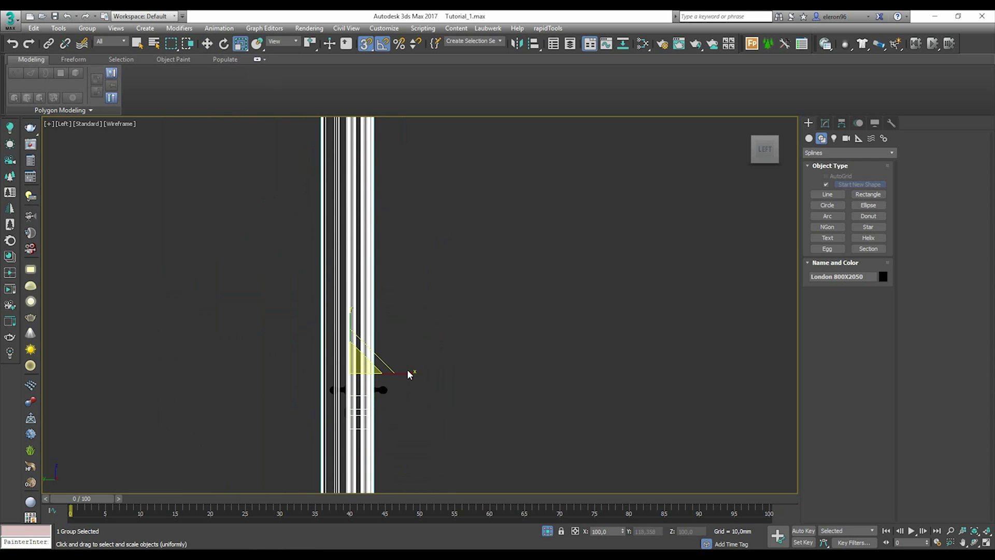
drag(405, 372, 403, 371)
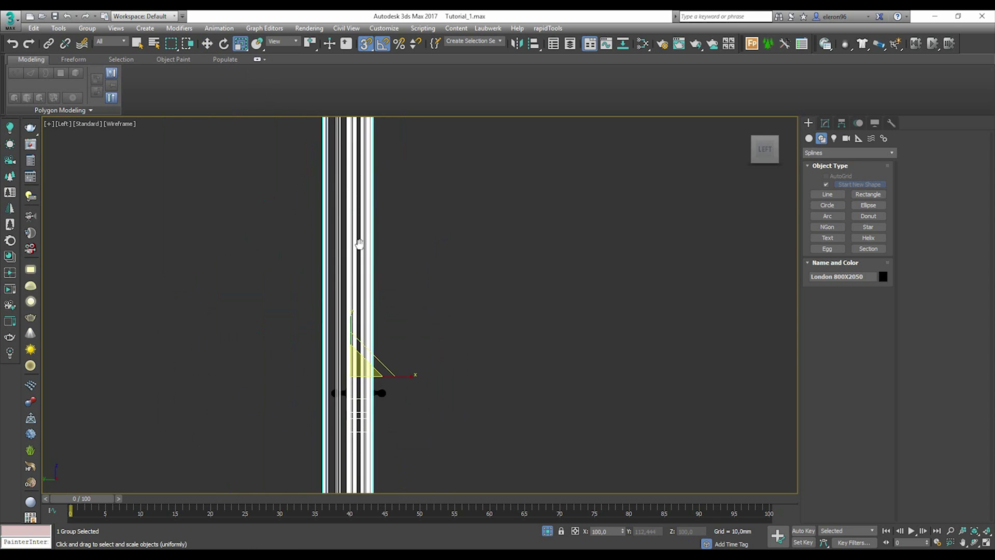
middle_drag(360, 244, 397, 444)
scroll(365, 173, up, 7)
scroll(352, 256, up, 3)
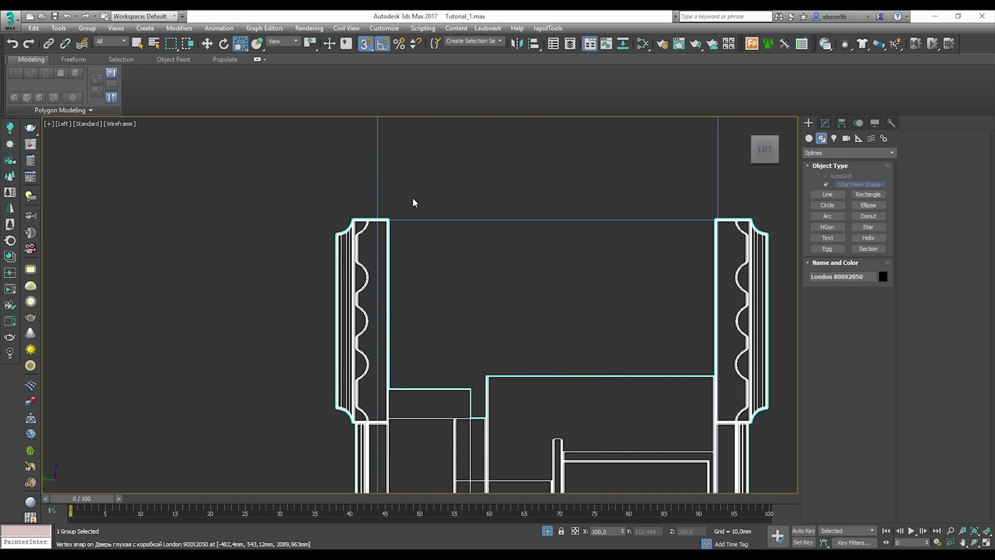
- Set the door group's depth scale to about 118.7% and check the casings against both wall faces
scroll(417, 208, down, 10)
middle_drag(458, 435, 447, 241)
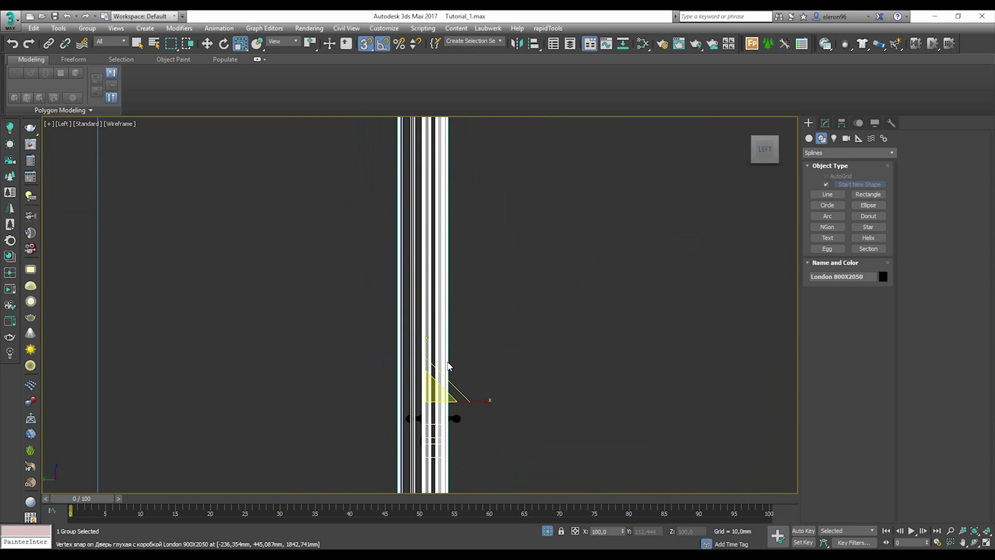
scroll(457, 410, up, 5)
drag(417, 382, 418, 384)
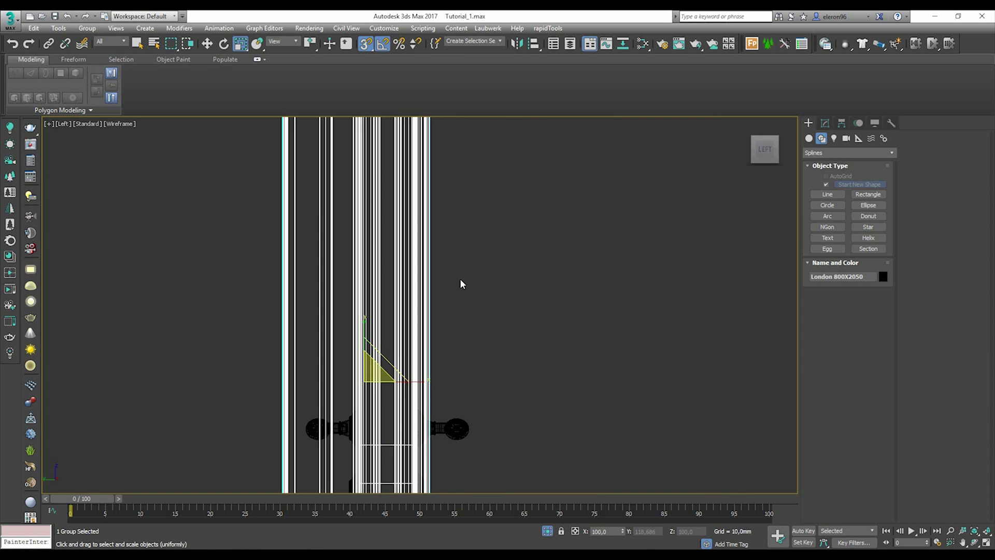
scroll(460, 283, down, 8)
middle_drag(482, 217, 471, 373)
scroll(415, 267, up, 10)
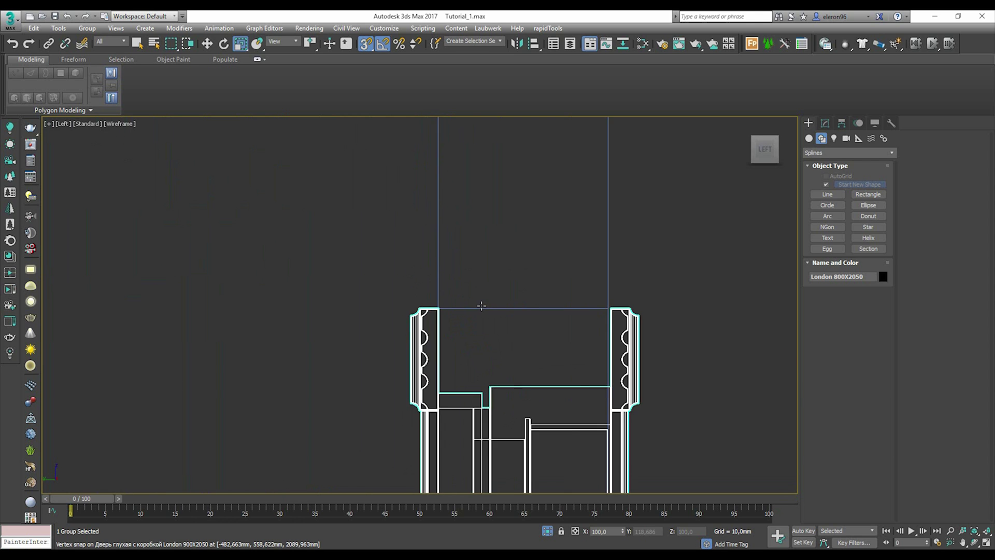
- Snap the casing's inner upper corner onto one wall face and examine the gap between the opposite casing and the wall
scroll(481, 306, up, 4)
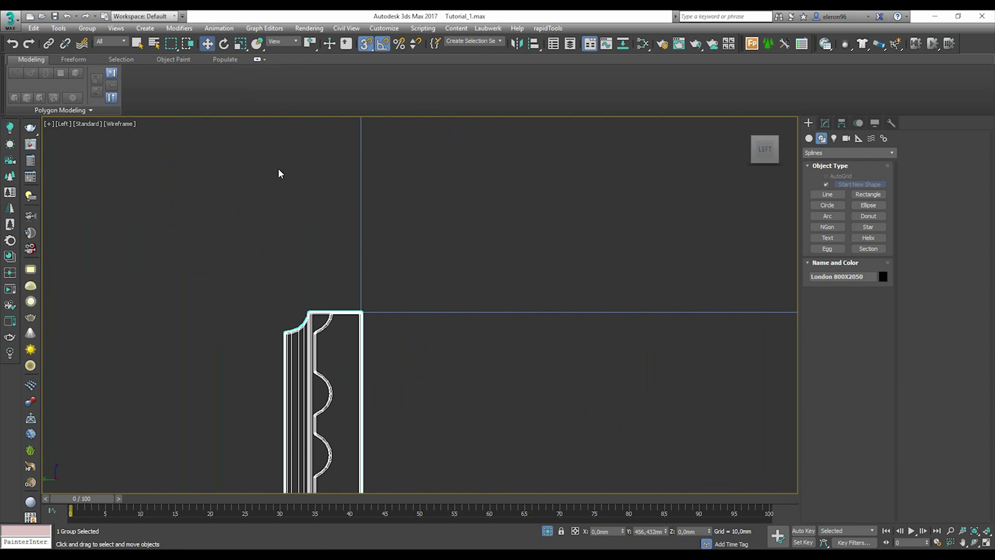
scroll(331, 335, up, 6)
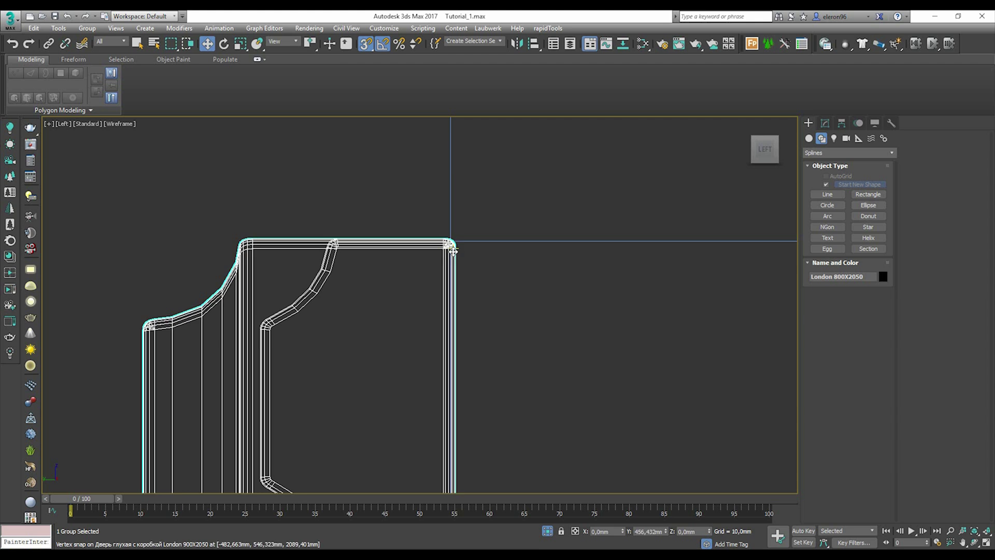
drag(453, 252, 449, 250)
scroll(450, 249, down, 8)
middle_drag(536, 316, 223, 320)
scroll(522, 250, up, 2)
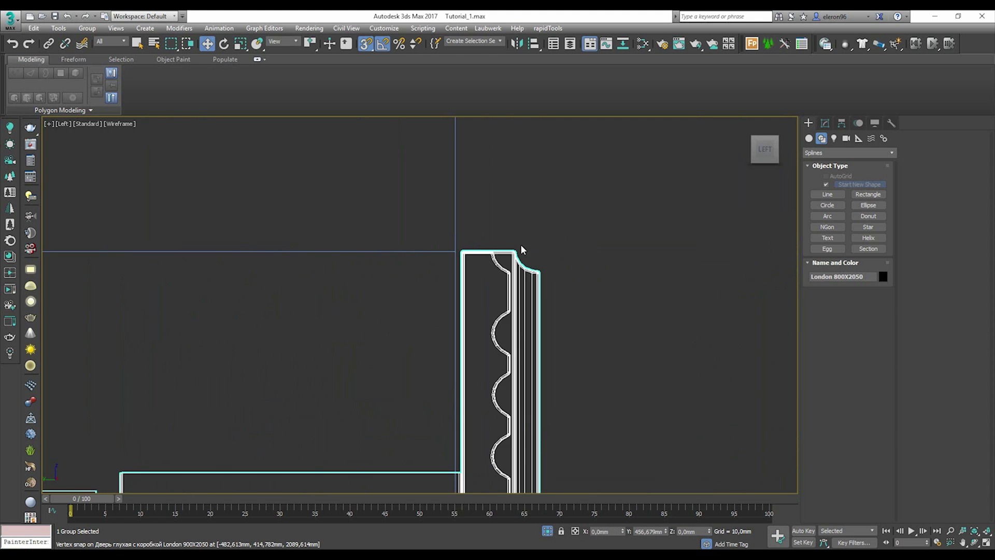
scroll(522, 249, up, 2)
scroll(488, 223, down, 6)
scroll(478, 198, up, 6)
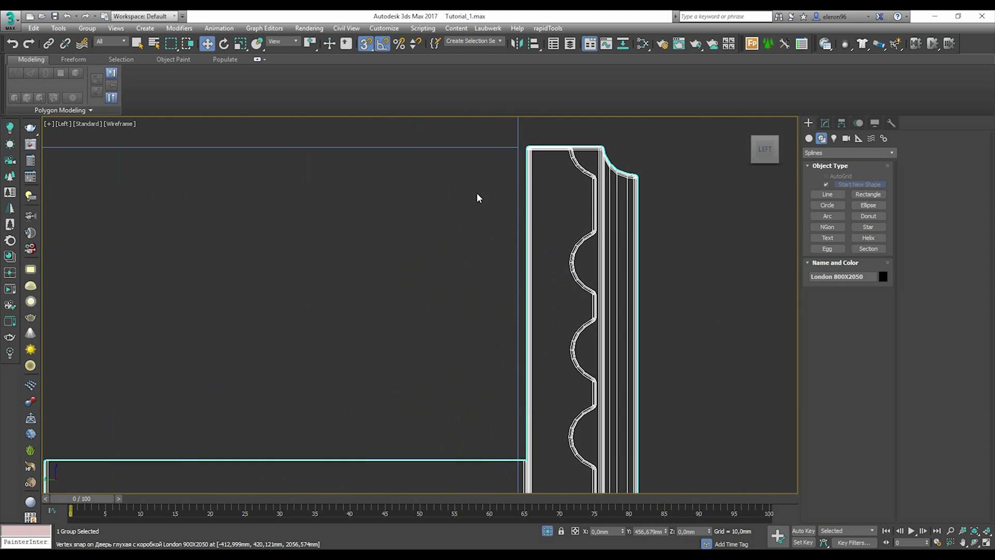
- Reduce the door group's depth by scaling it to about 96% and check both casings against the wall faces
scroll(477, 198, down, 6)
key(r)
scroll(418, 349, up, 6)
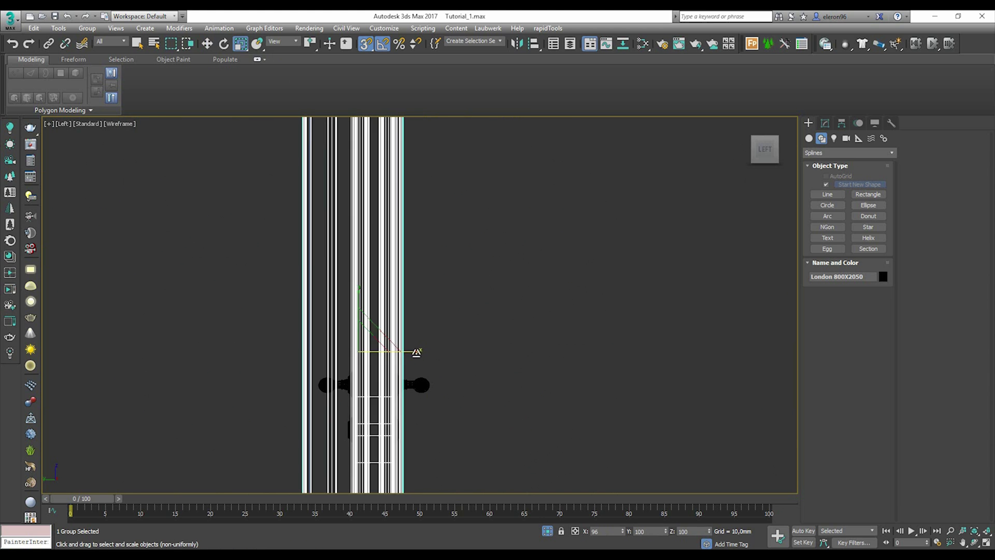
scroll(416, 353, down, 6)
scroll(226, 248, up, 6)
key(w)
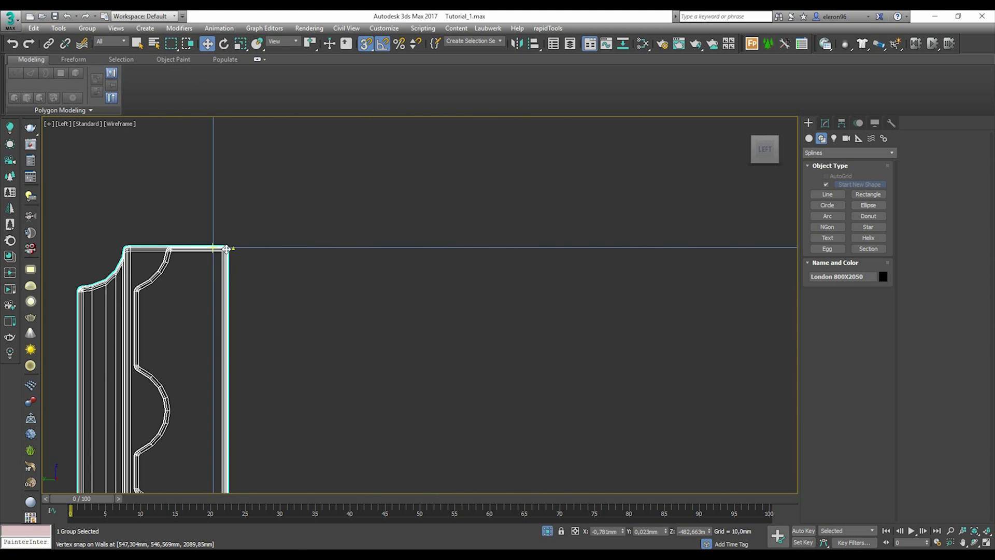
scroll(226, 249, down, 6)
scroll(485, 267, up, 6)
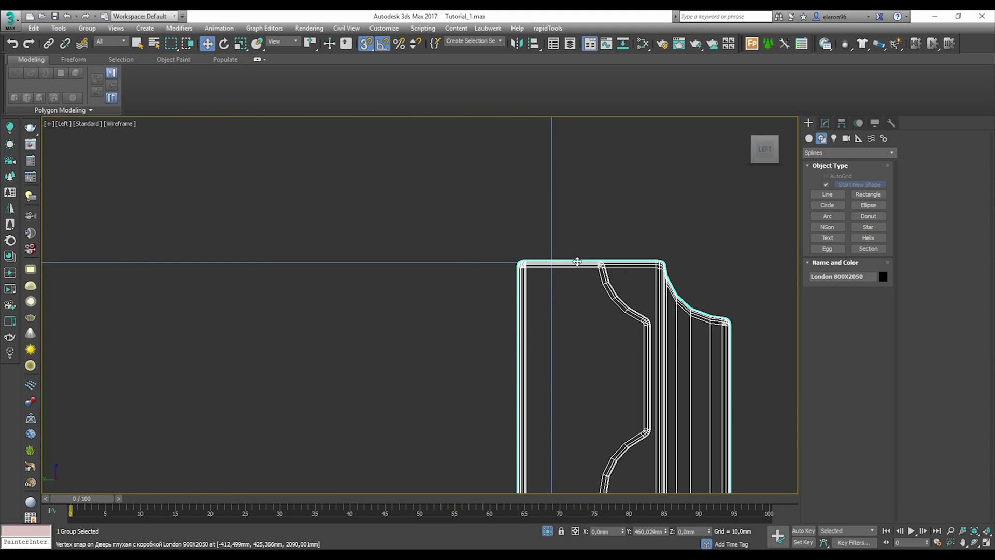
- Shift the door group across the wall thickness so both casings overlap the wall faces slightly
drag(526, 268, 546, 236)
scroll(549, 267, down, 4)
middle_drag(369, 267, 408, 270)
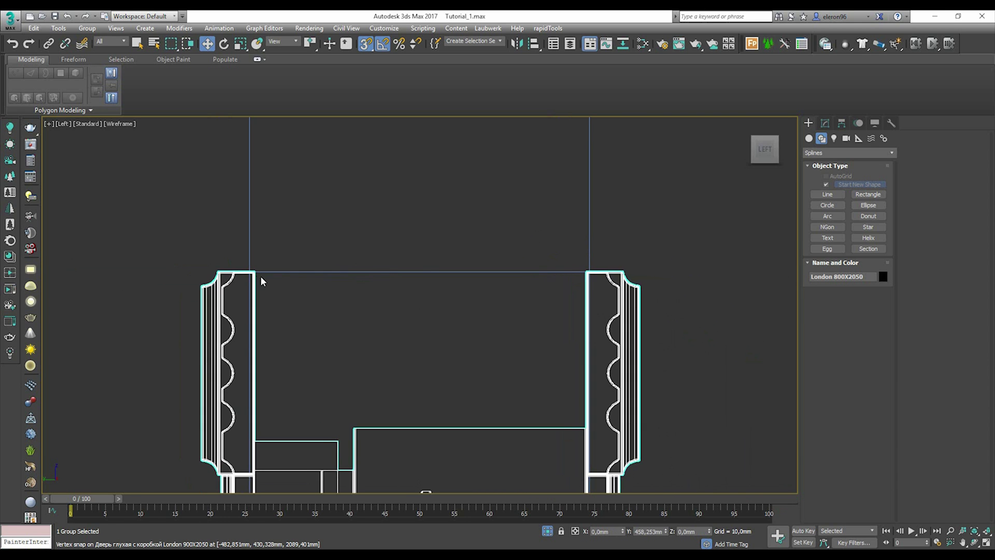
scroll(259, 274, up, 3)
scroll(262, 268, down, 4)
scroll(262, 267, down, 2)
middle_drag(328, 287, 345, 207)
scroll(345, 207, down, 4)
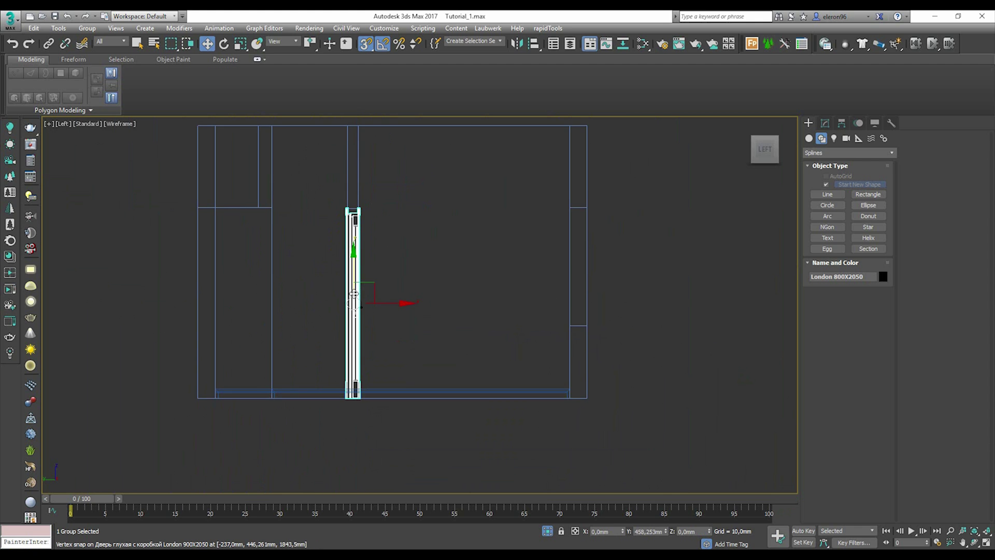
- Display the front view in wireframe and compare the door frame's top and base with the wall opening
key(alt+w)
middle_click(576, 193)
key(alt+w)
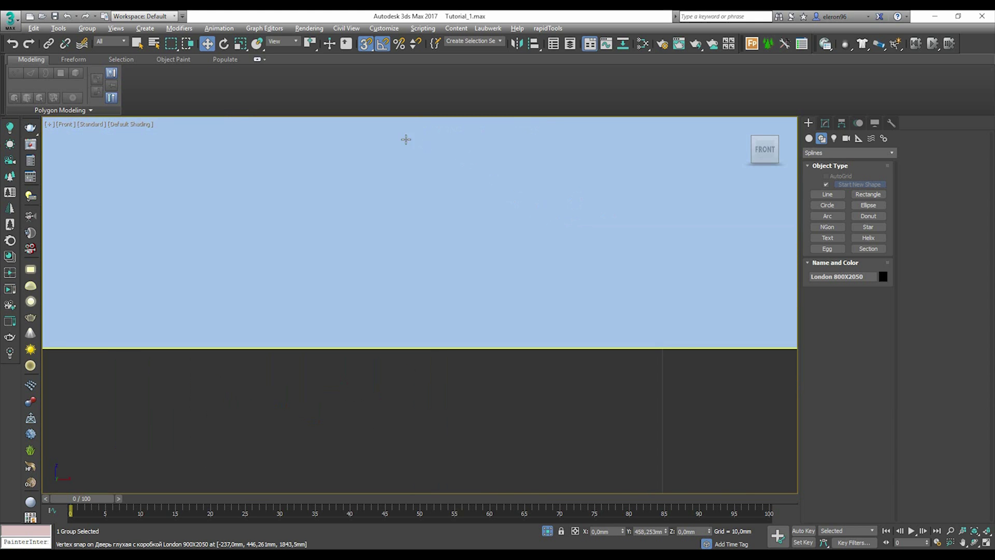
scroll(360, 266, down, 10)
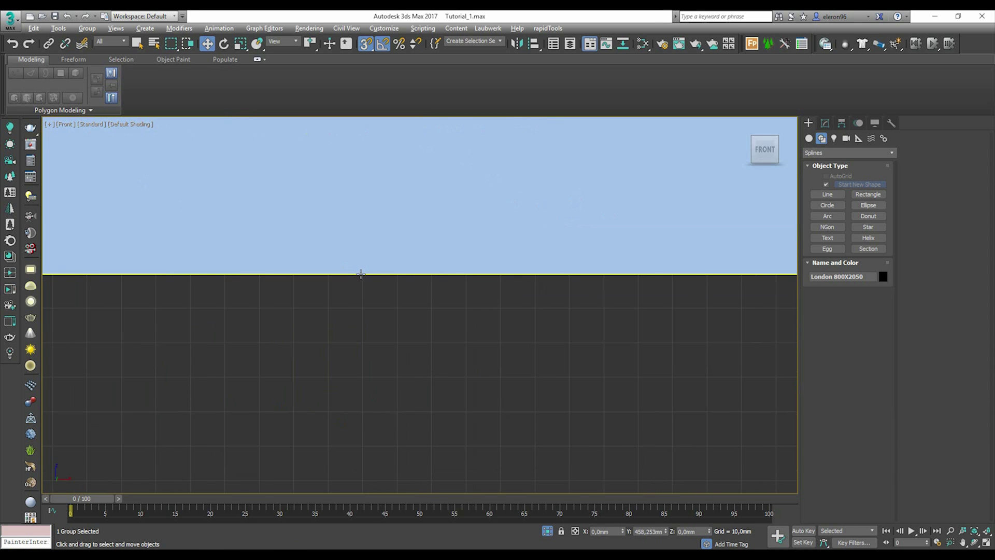
scroll(355, 293, up, 6)
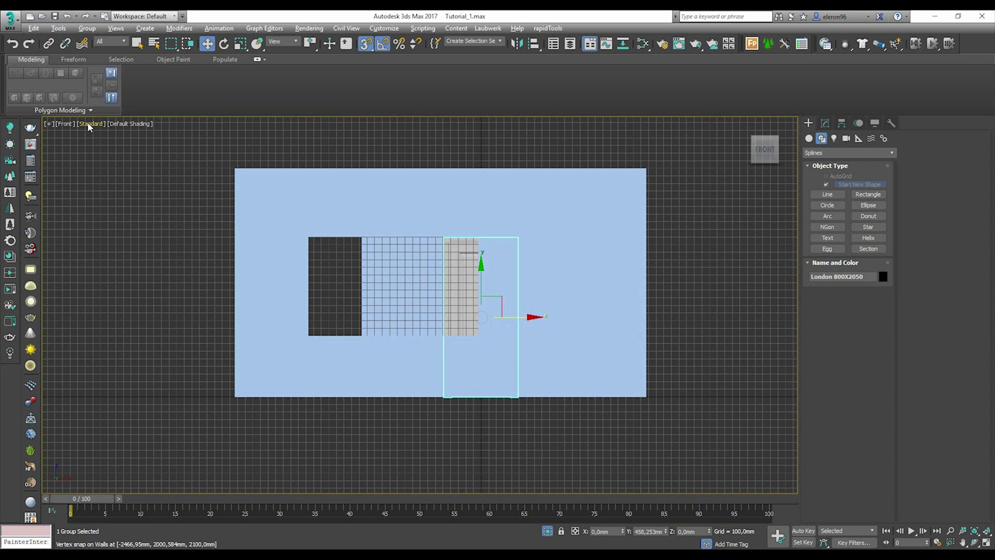
click(130, 124)
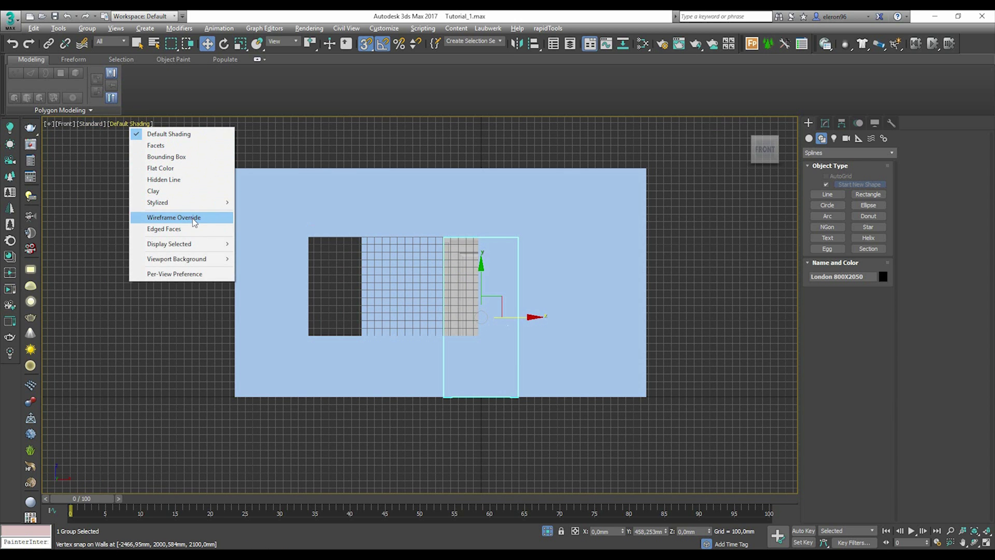
click(194, 218)
scroll(493, 291, up, 7)
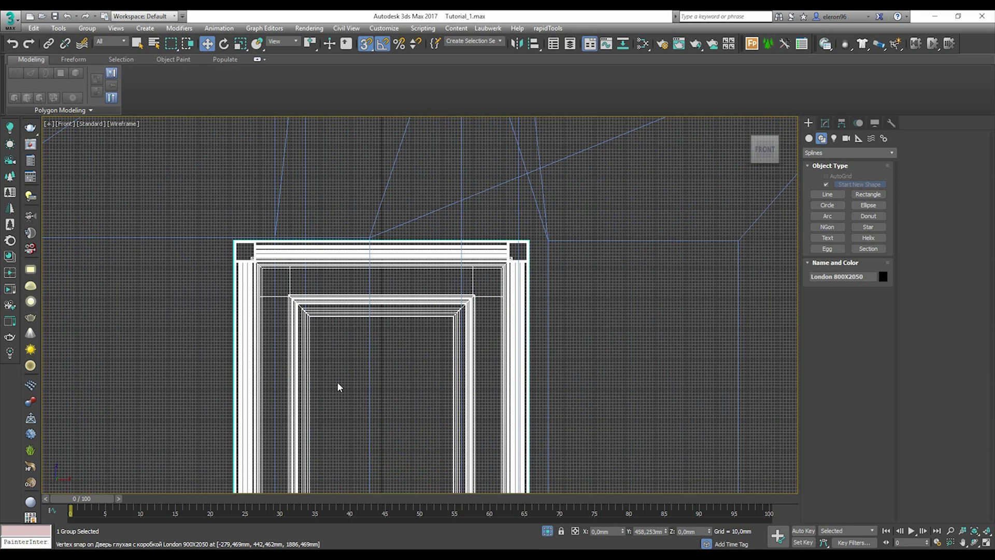
scroll(509, 301, down, 6)
scroll(456, 398, up, 7)
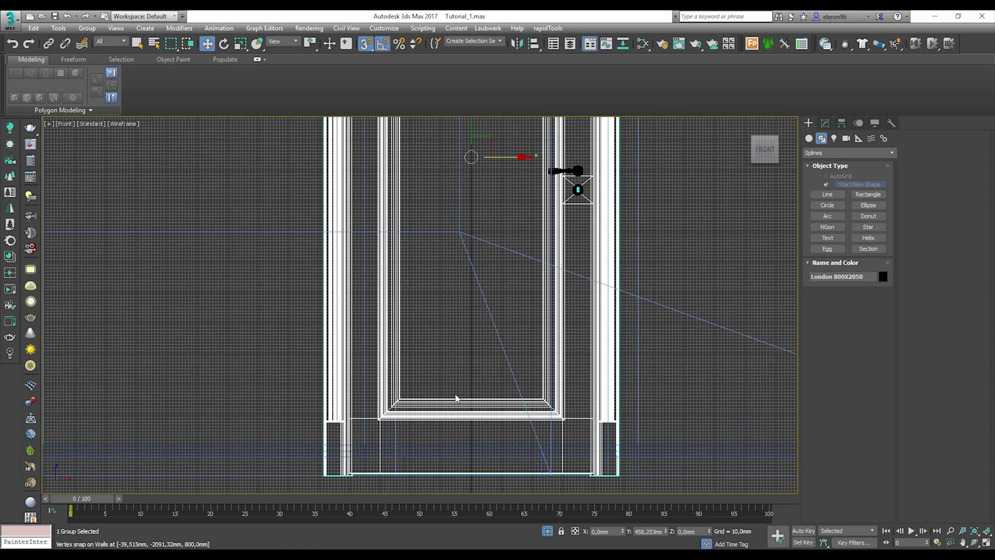
scroll(546, 419, down, 4)
- Examine the door's upper casing against the neighbouring doorway in the perspective view
key(alt+w)
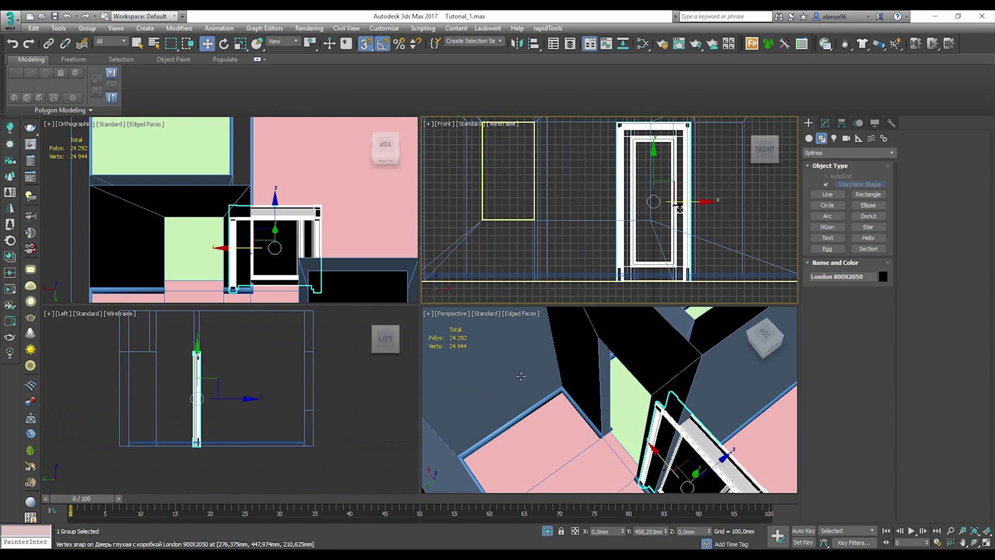
middle_click(574, 375)
key(alt+w)
scroll(527, 360, up, 3)
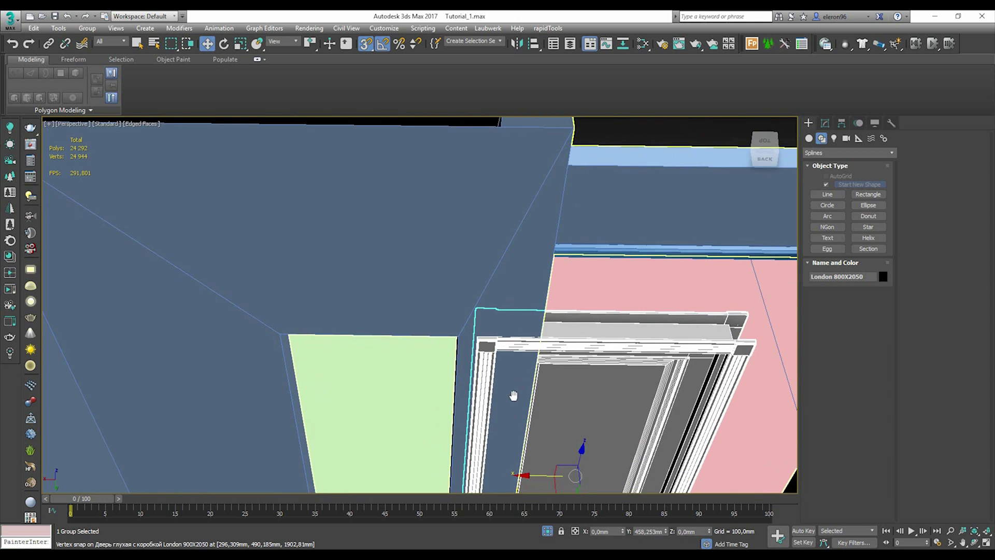
middle_drag(513, 396, 520, 315)
middle_drag(527, 362, 530, 392)
scroll(442, 273, up, 4)
scroll(489, 321, down, 2)
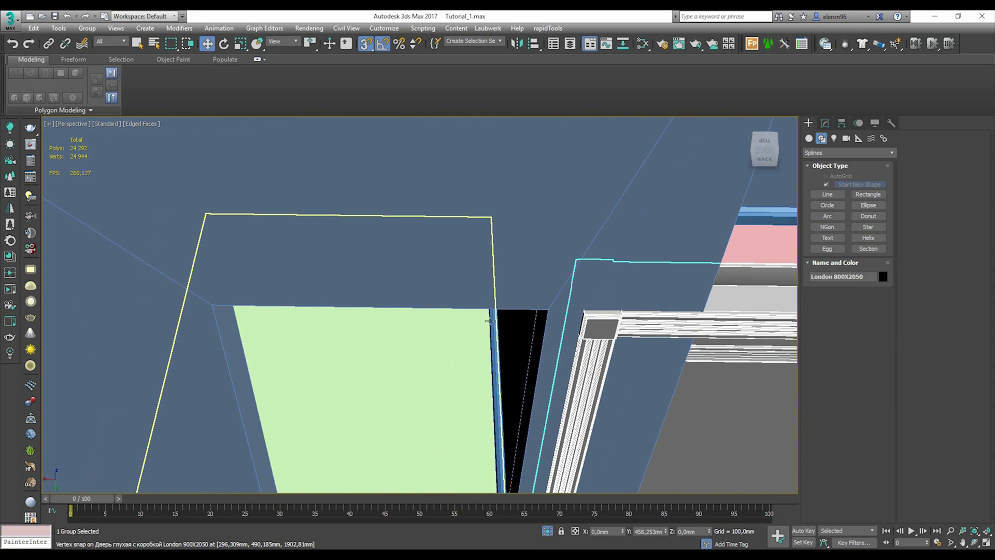
middle_drag(489, 321, 485, 228)
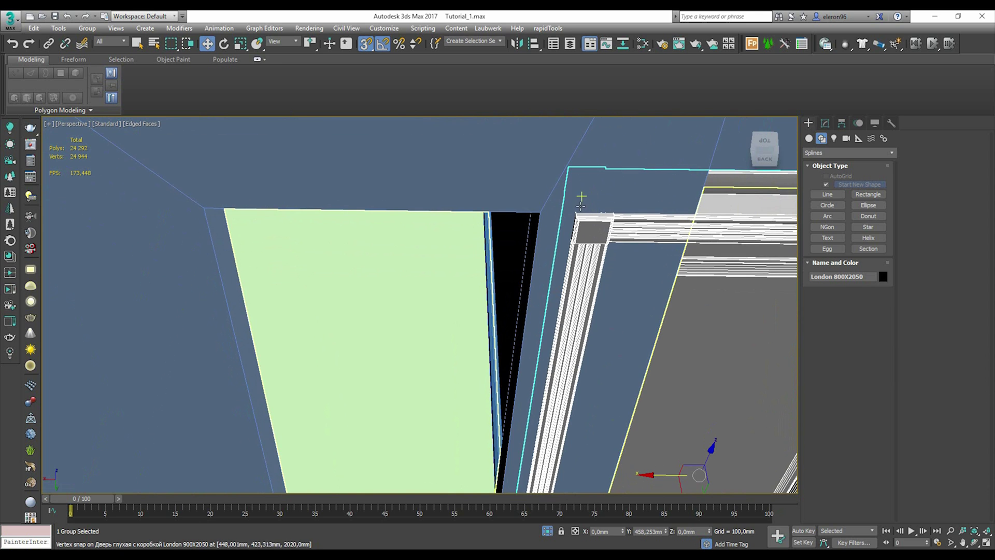
middle_drag(581, 204, 501, 227)
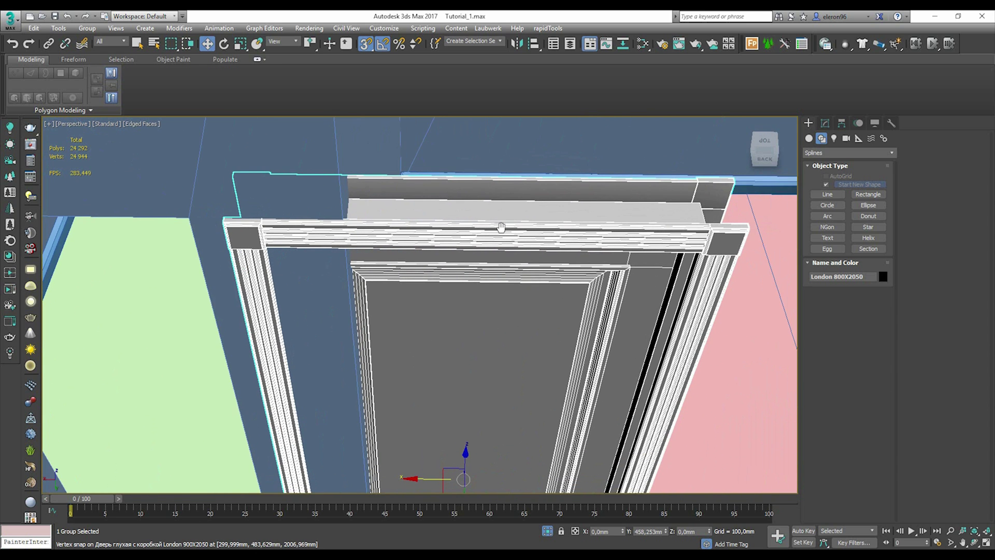
- Hide the Floor Toilet, Floor Living room and Shape001 objects through the Scene Explorer
click(748, 220)
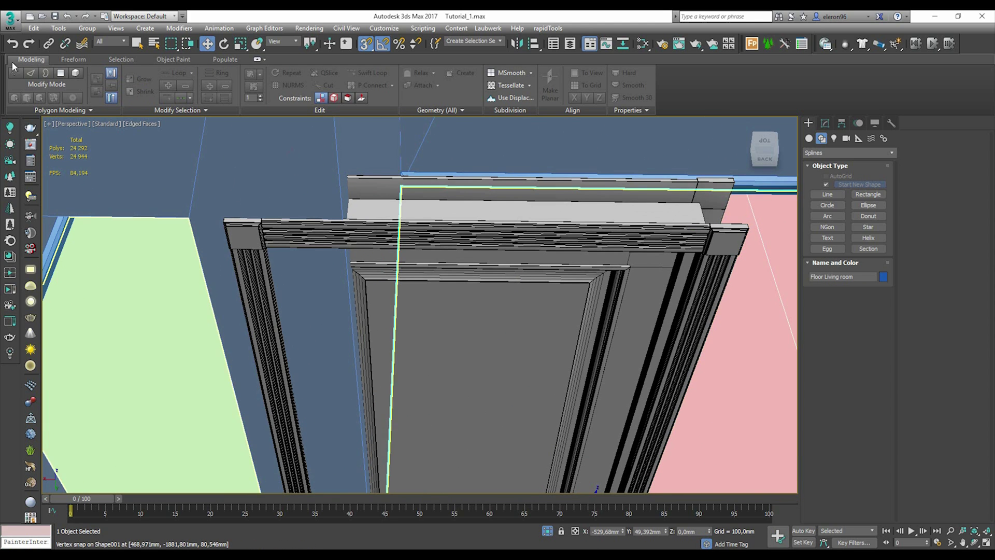
click(59, 28)
click(68, 47)
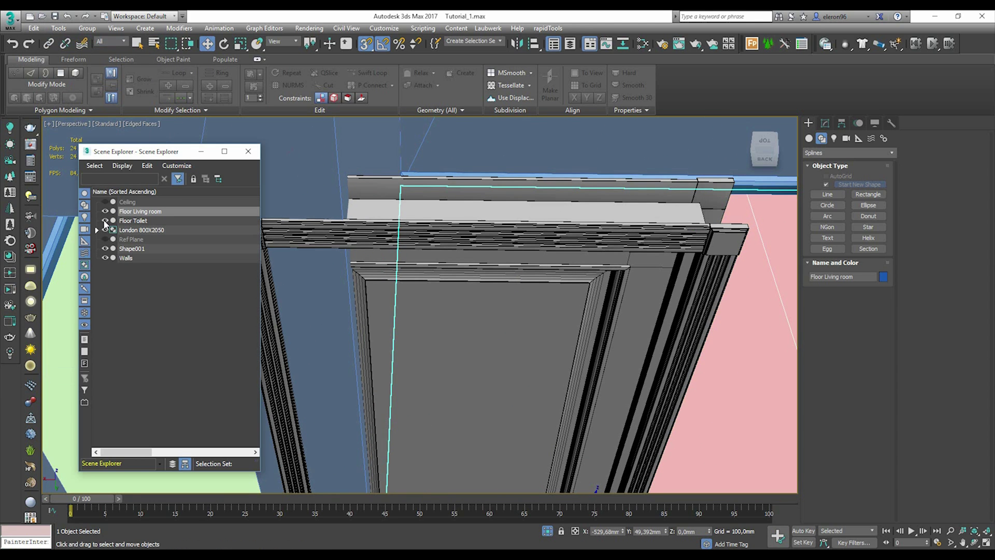
click(105, 221)
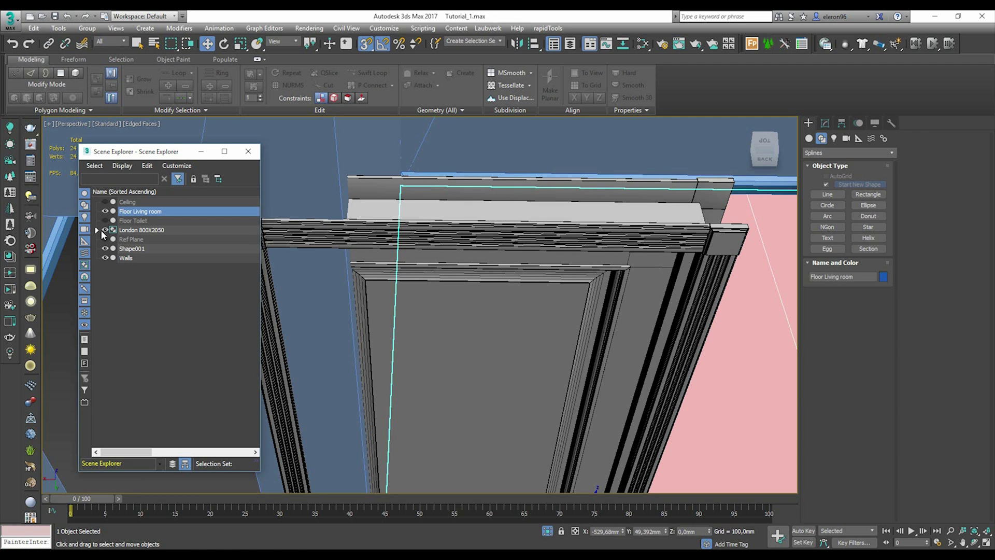
click(105, 211)
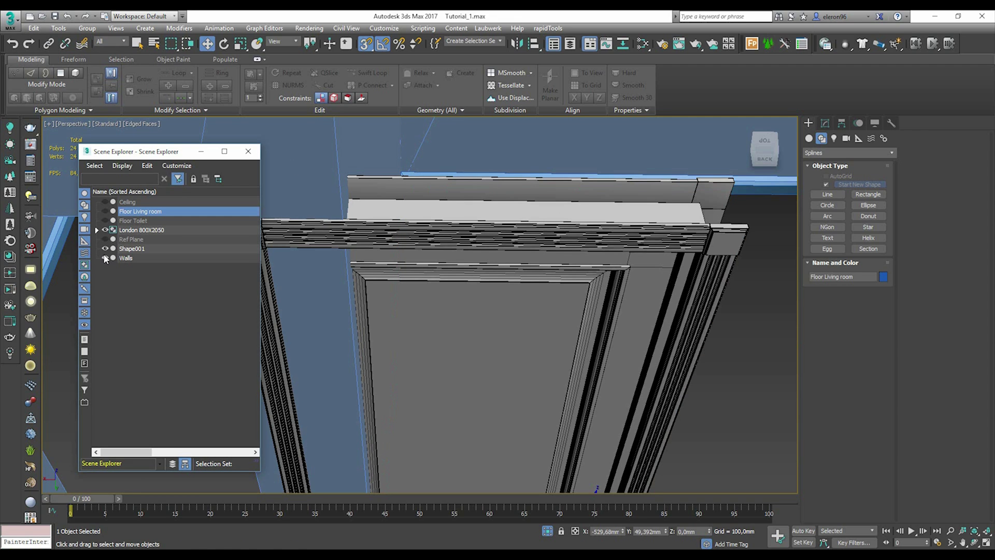
click(105, 249)
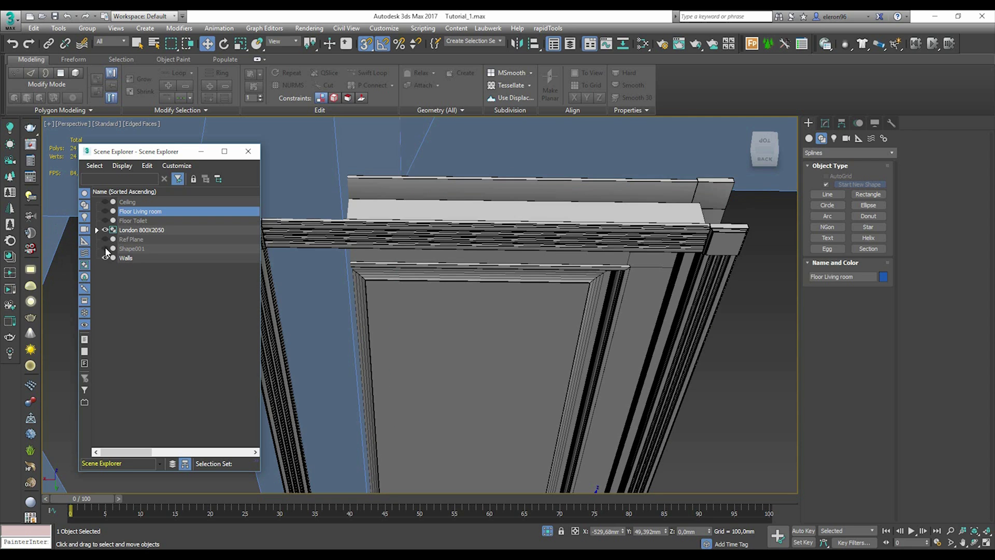
click(251, 154)
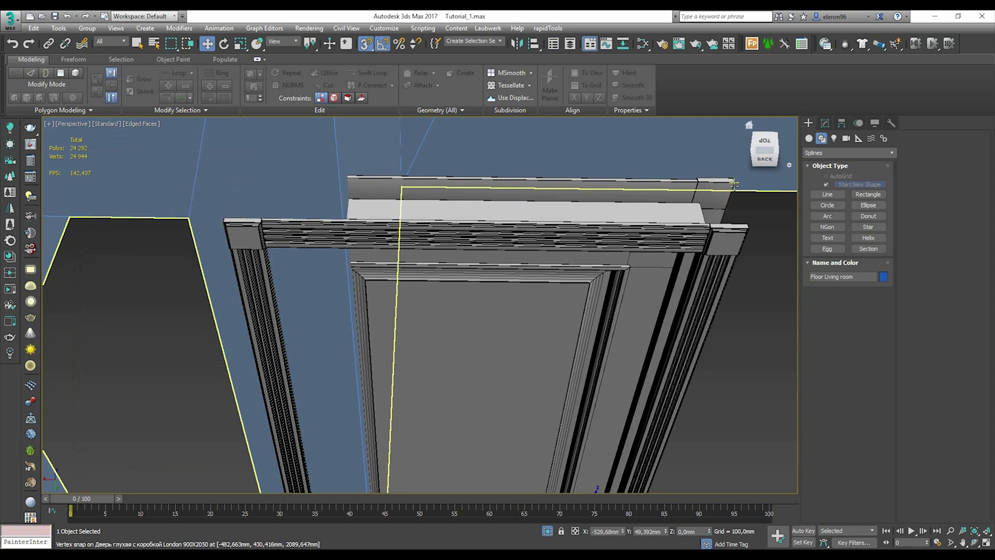
- Select the London 800X2050 door group and move it sideways into the doorway by its casing's outer upper corner
click(746, 224)
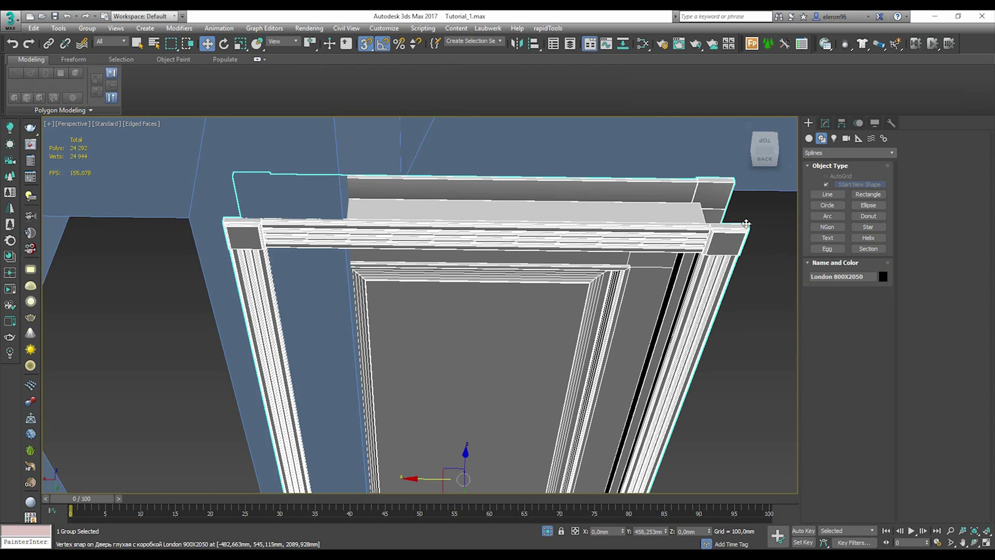
drag(746, 224, 188, 217)
middle_drag(222, 244, 357, 281)
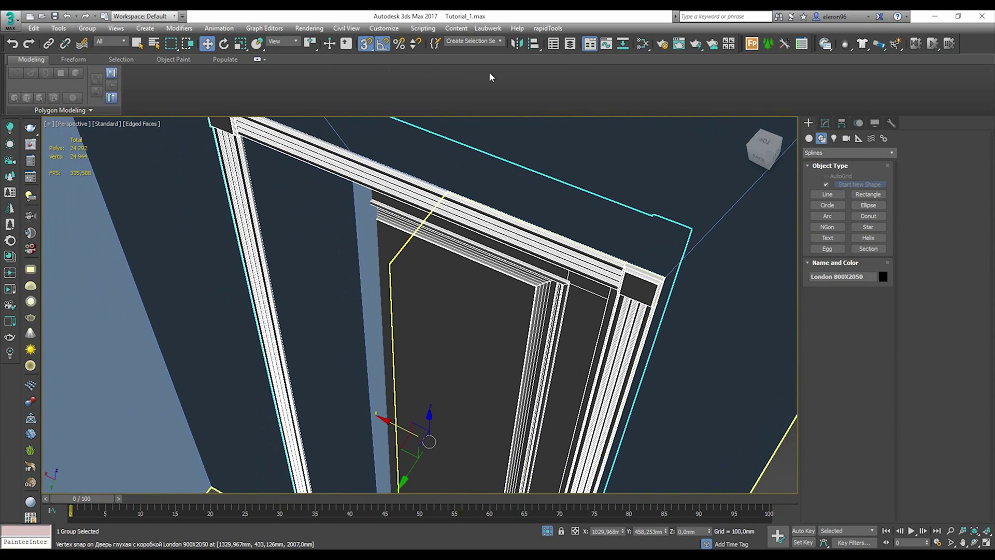
- Select the doorway's side jamb polygon on the Walls object at polygon level
click(826, 123)
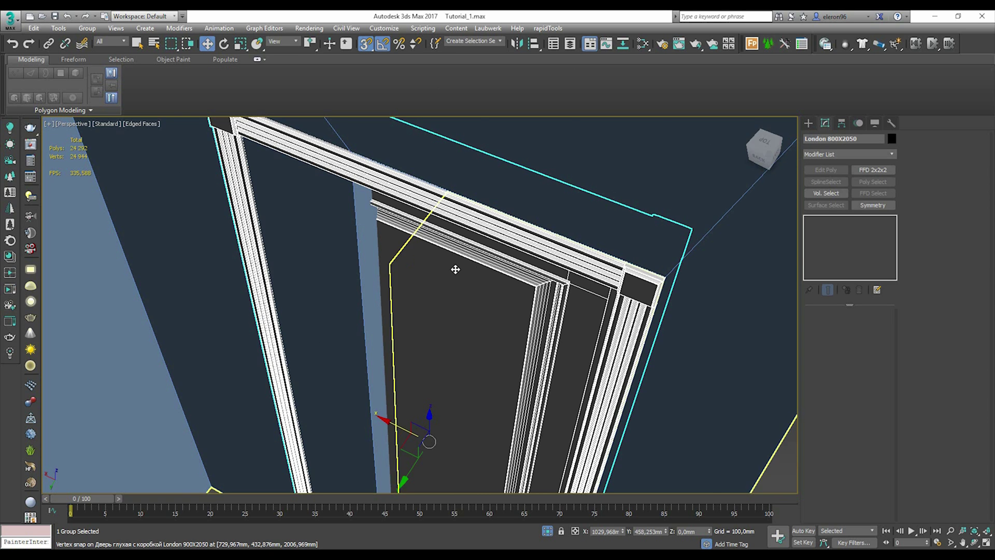
scroll(464, 228, down, 10)
click(467, 230)
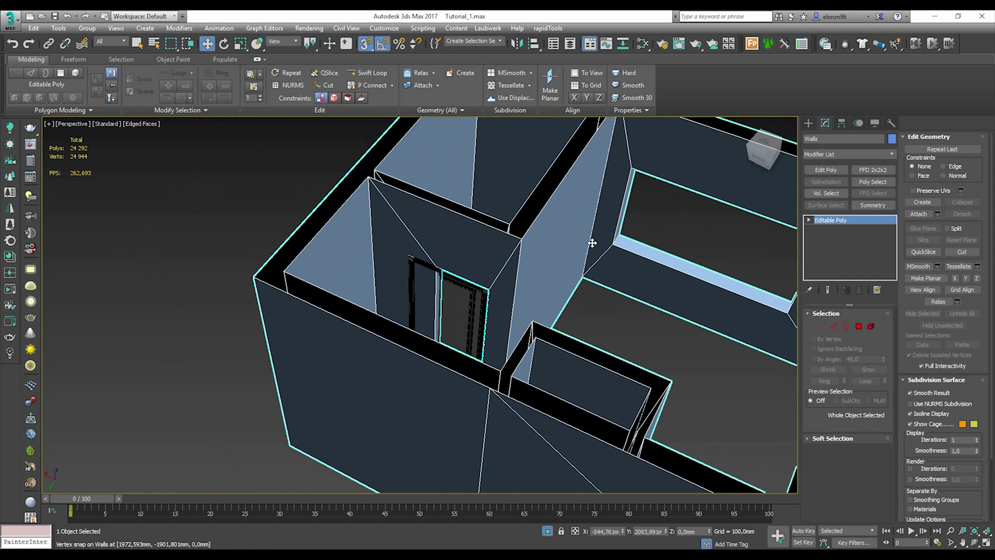
click(859, 326)
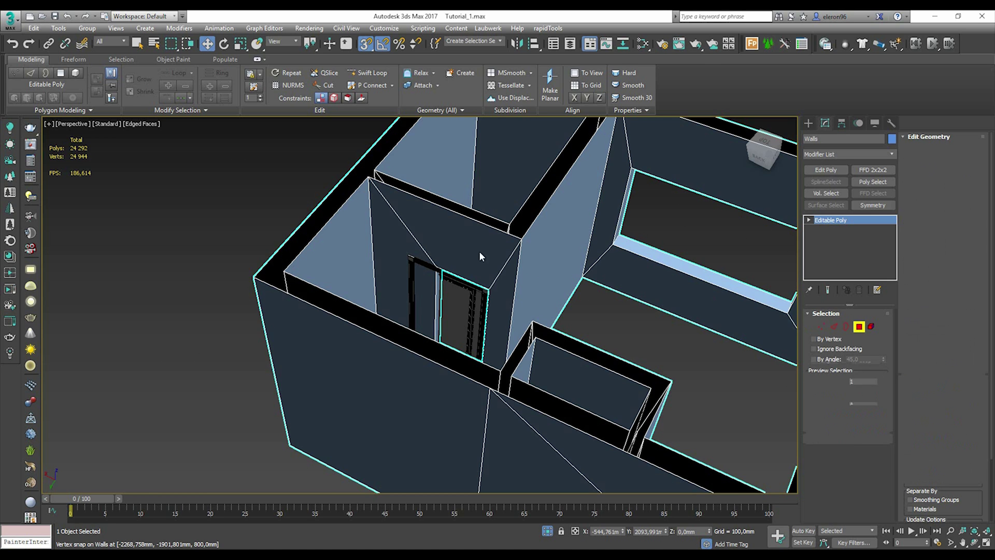
scroll(427, 266, up, 5)
scroll(412, 372, up, 3)
middle_drag(295, 422, 280, 347)
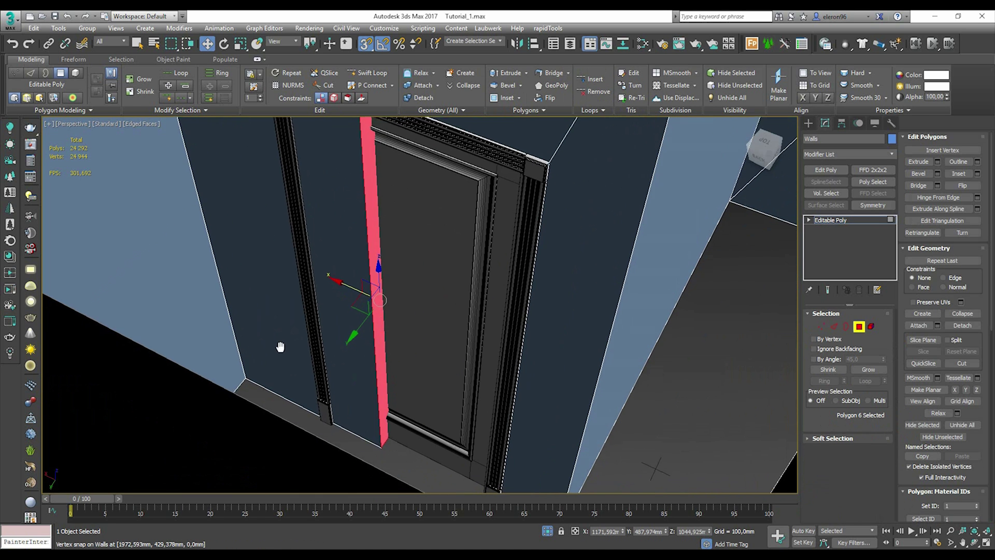
click(260, 390)
click(370, 273)
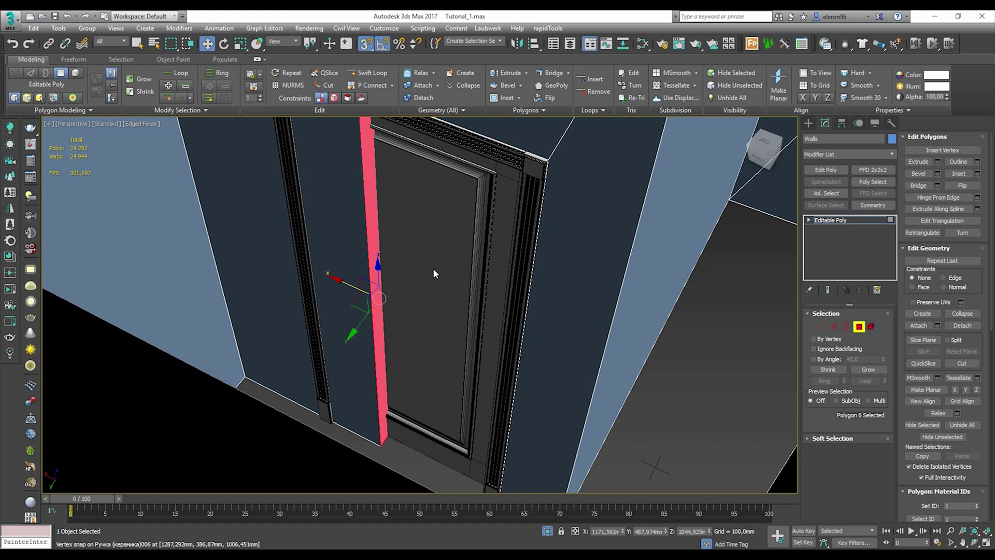
- Move the selected jamb polygon sideways to the door's far casing to widen the opening, and clear the polygon selection
alt+middle_drag(333, 267, 366, 321)
drag(402, 330, 326, 284)
click(542, 371)
scroll(543, 364, down, 5)
alt+middle_drag(544, 364, 487, 360)
middle_drag(336, 174, 374, 303)
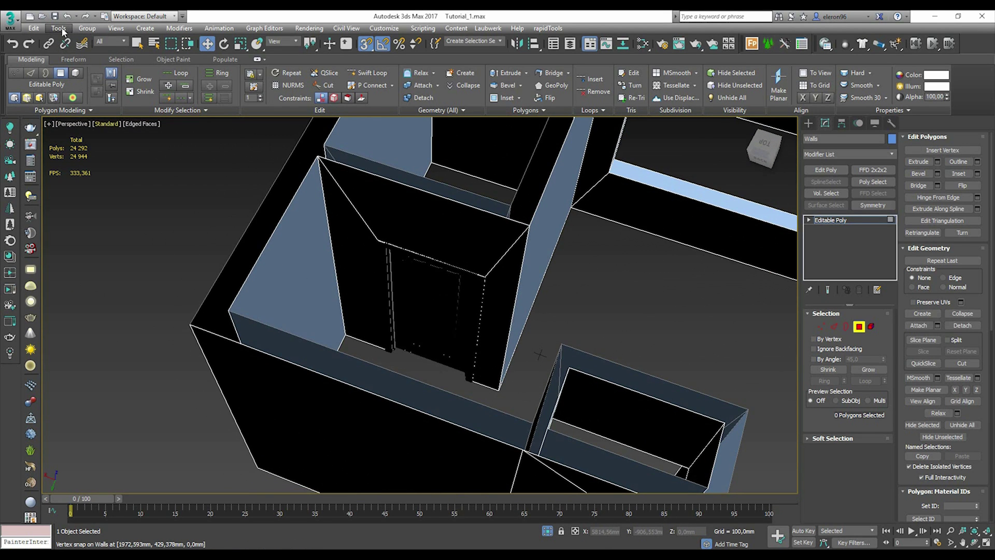
- Unhide the Shape001 baseboard object through the Scene Explorer and close the explorer
click(59, 29)
click(83, 48)
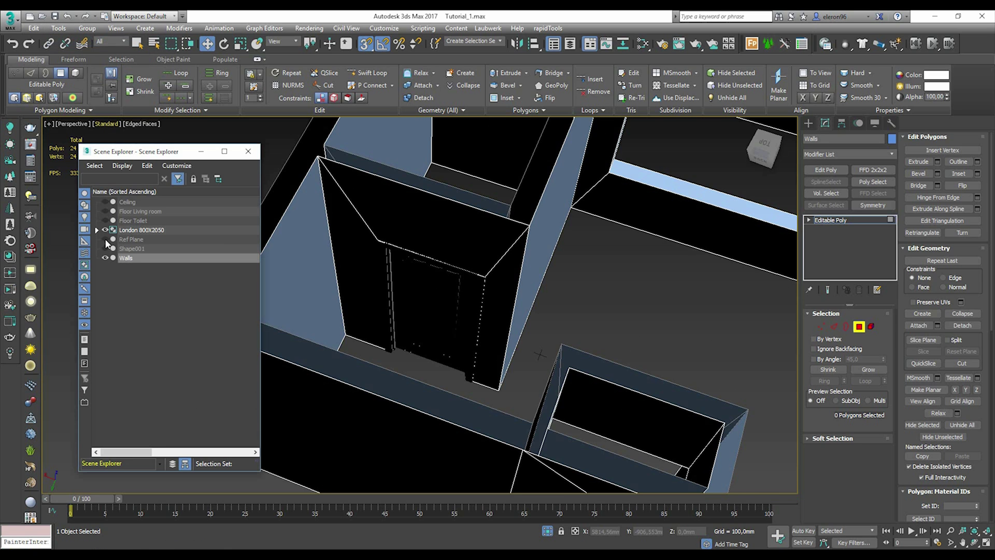
click(105, 237)
click(105, 237)
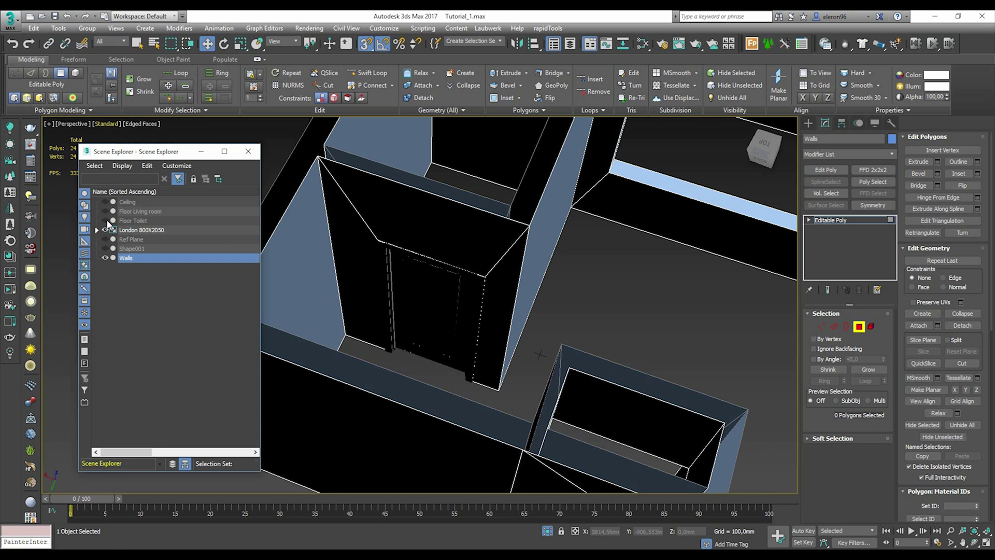
click(106, 248)
click(247, 151)
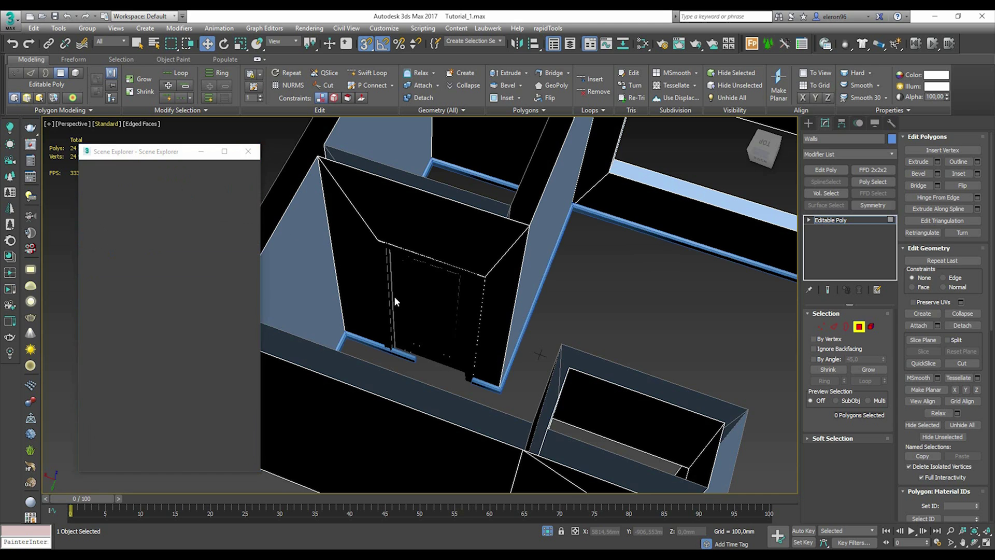
- Select Shape001's end polygons beside the interior door at polygon level and move them back along the wall to the door casing
scroll(404, 332, up, 5)
scroll(421, 370, up, 2)
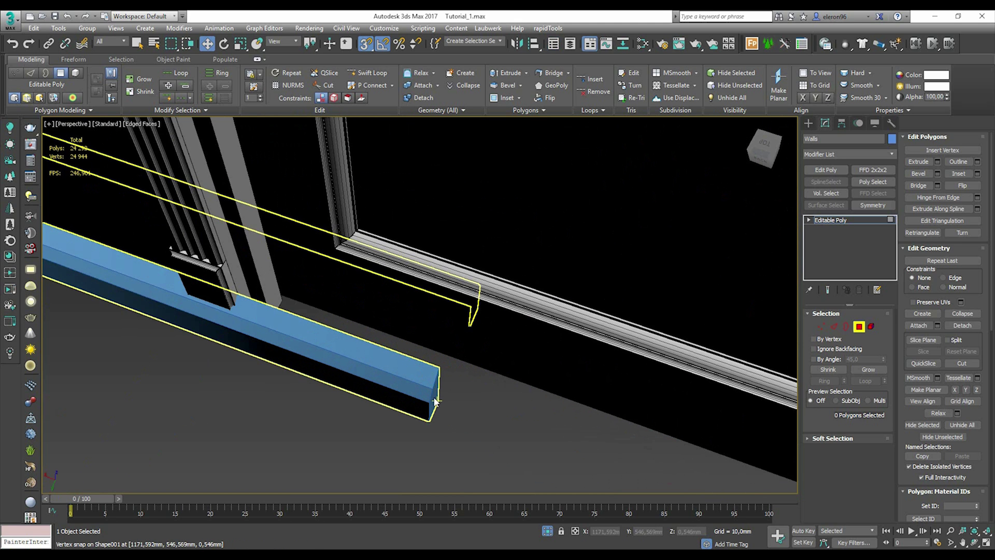
key(shift+s)
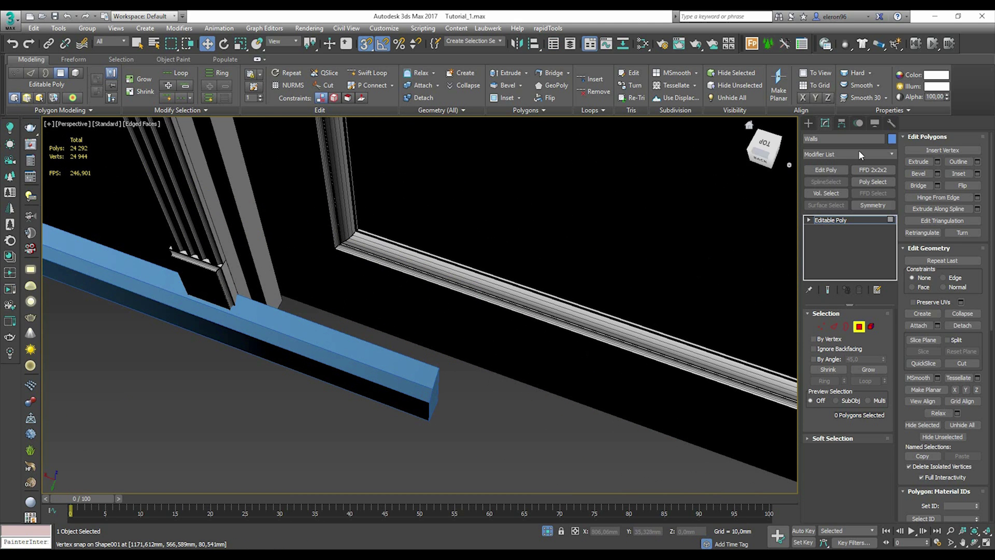
click(809, 123)
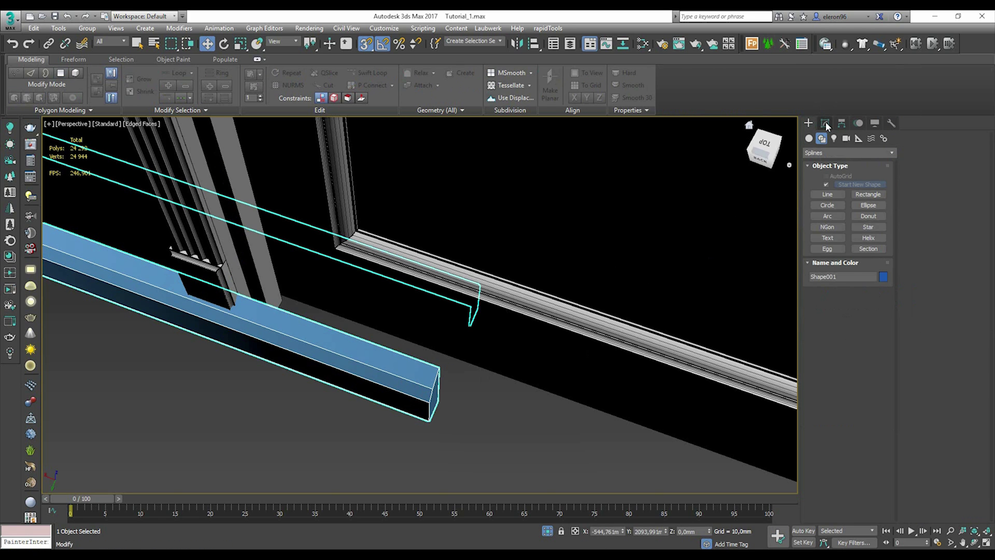
click(826, 123)
click(860, 326)
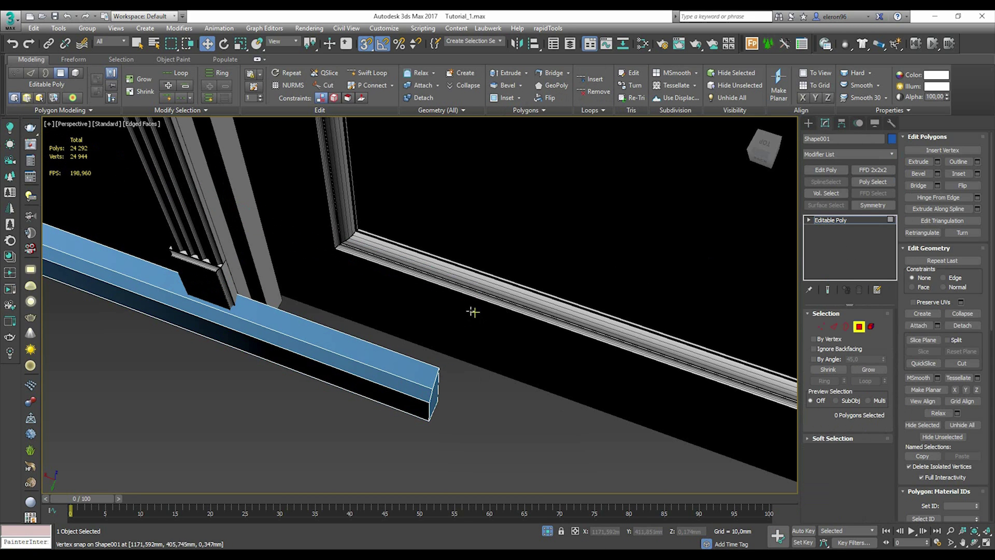
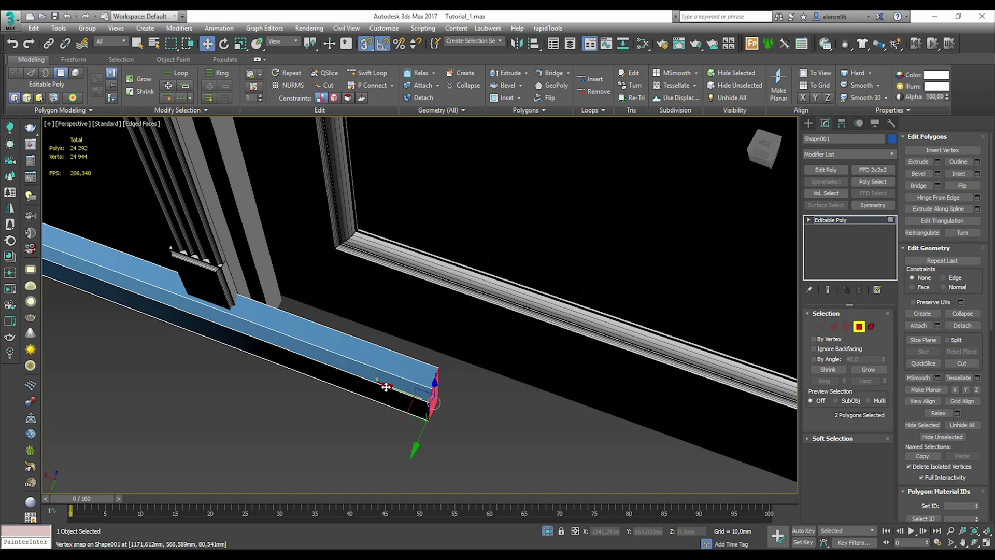
drag(387, 387, 201, 327)
scroll(319, 318, down, 5)
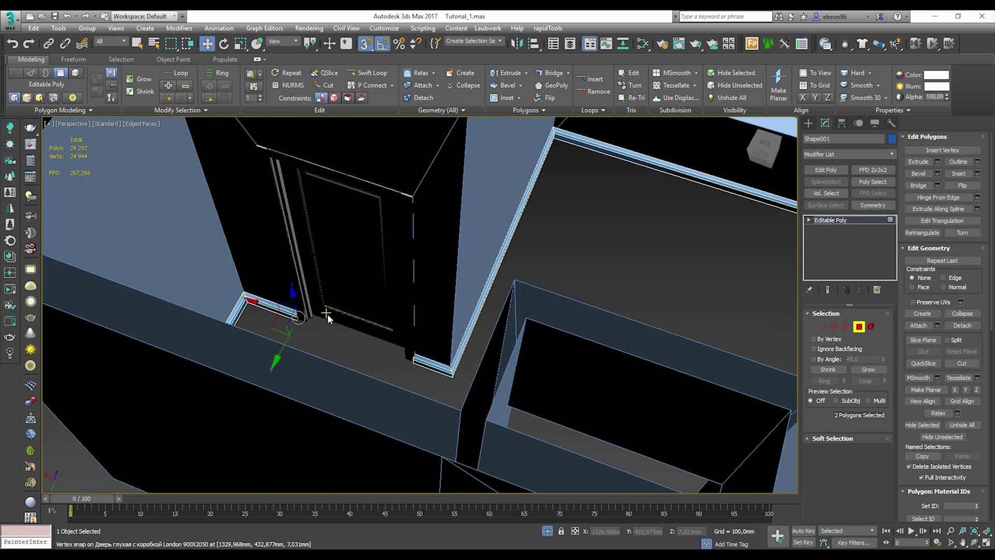
- Examine the fitted interior door, its surrounding baseboard and the rest of the apartment from several angles
alt+middle_drag(328, 315, 306, 308)
scroll(327, 317, up, 5)
scroll(243, 277, down, 7)
scroll(226, 283, down, 2)
scroll(306, 306, up, 6)
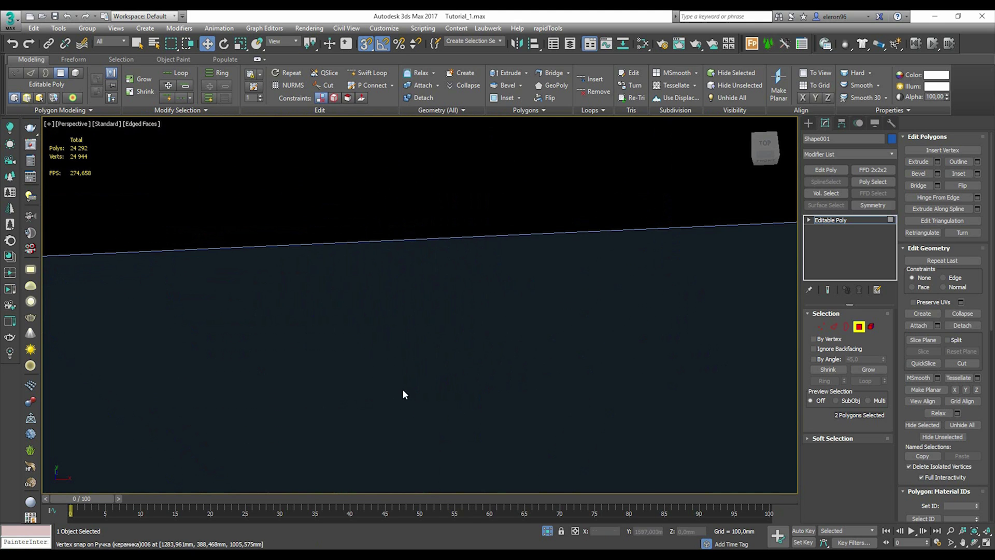
scroll(403, 392, down, 2)
middle_drag(409, 332, 392, 176)
scroll(413, 258, down, 5)
mouse_move(425, 383)
alt+middle_down()
mouse_move(428, 338)
mouse_move(441, 373)
alt+middle_up()
scroll(443, 351, down, 5)
alt+middle_drag(393, 312, 487, 354)
scroll(466, 353, up, 4)
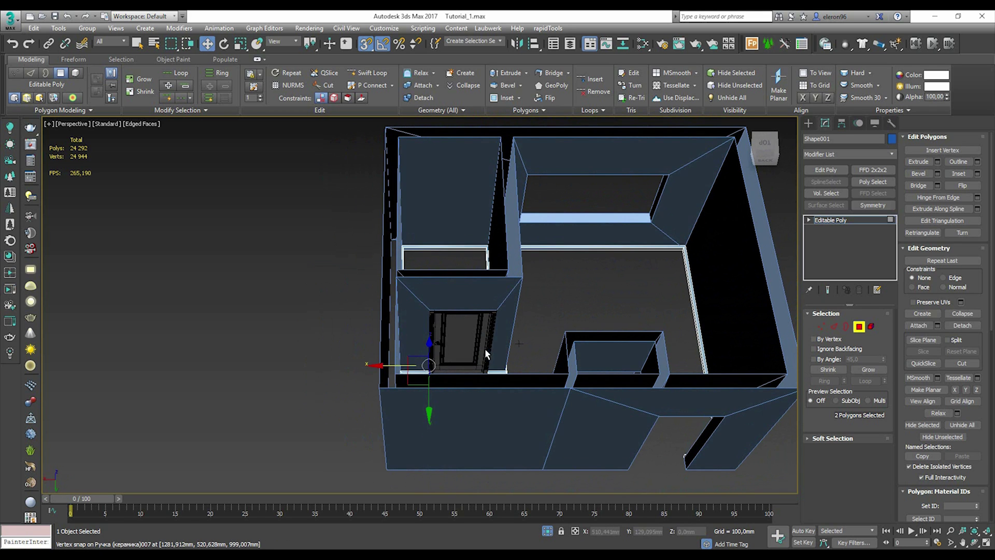
- Select the London 800X2050 door group and clone it sideways into the living room as one independent copy named London 800X2051
click(810, 123)
click(667, 442)
middle_drag(701, 470, 523, 399)
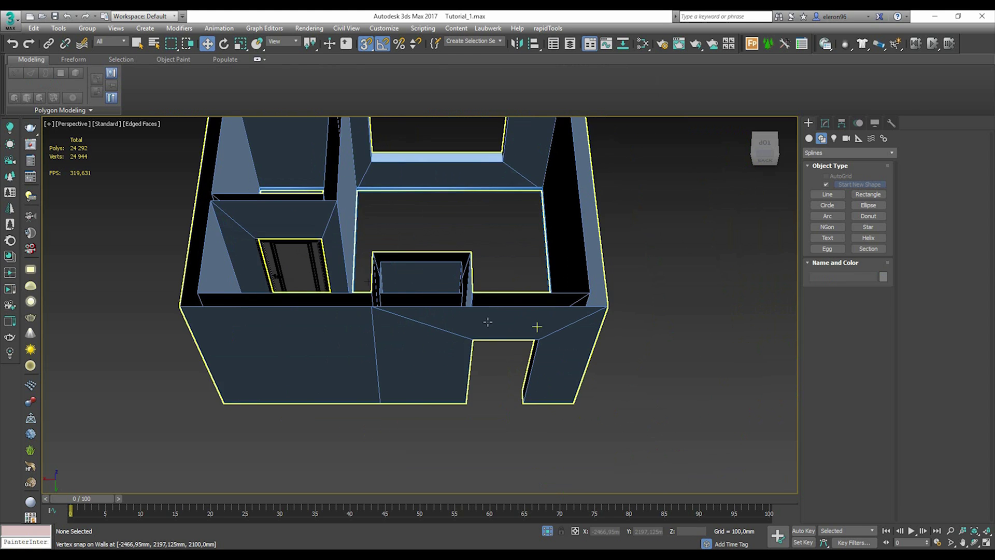
click(275, 257)
middle_drag(384, 249, 396, 296)
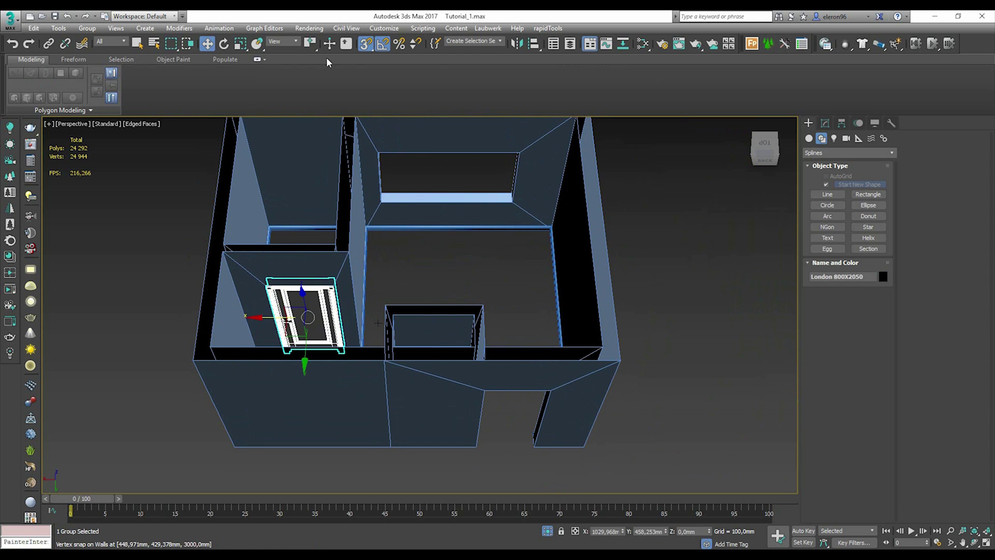
alt+middle_drag(448, 272, 474, 308)
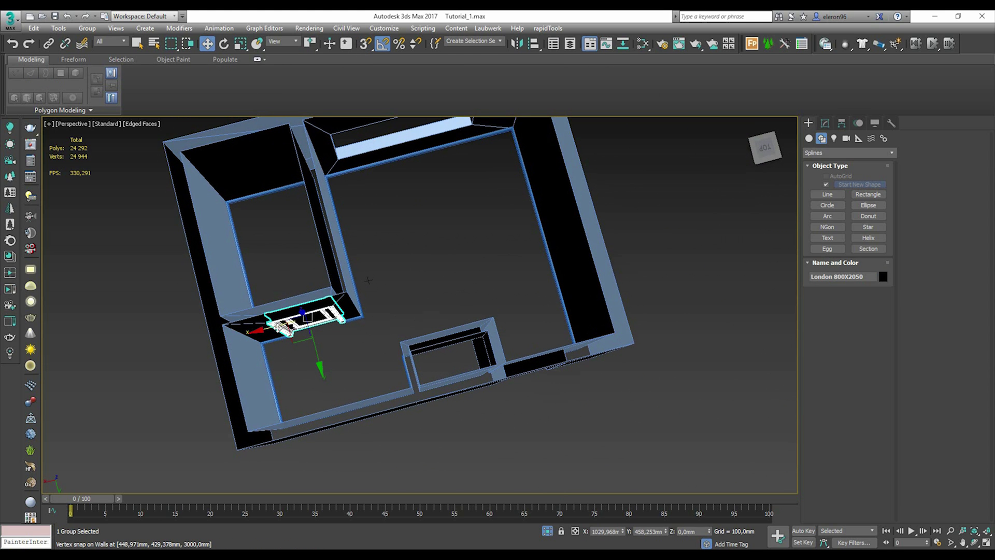
shift+drag(269, 328, 424, 289)
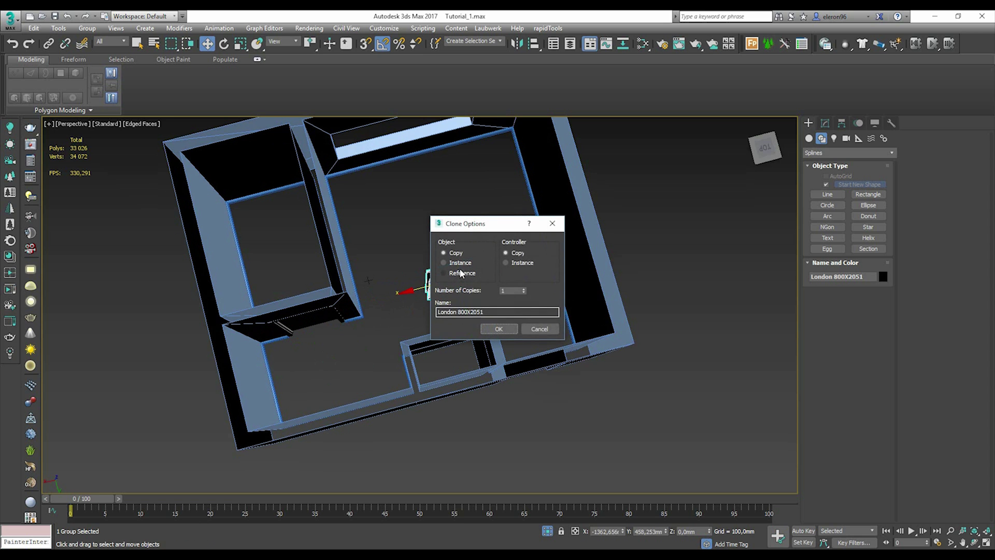
click(487, 329)
- Rotate the London 800X2051 door copy 180 degrees about its vertical axis
mouse_move(487, 329)
alt+middle_down()
mouse_move(382, 311)
mouse_move(561, 311)
mouse_move(540, 318)
mouse_move(491, 228)
mouse_move(463, 245)
mouse_move(565, 251)
alt+middle_up()
scroll(463, 245, up, 3)
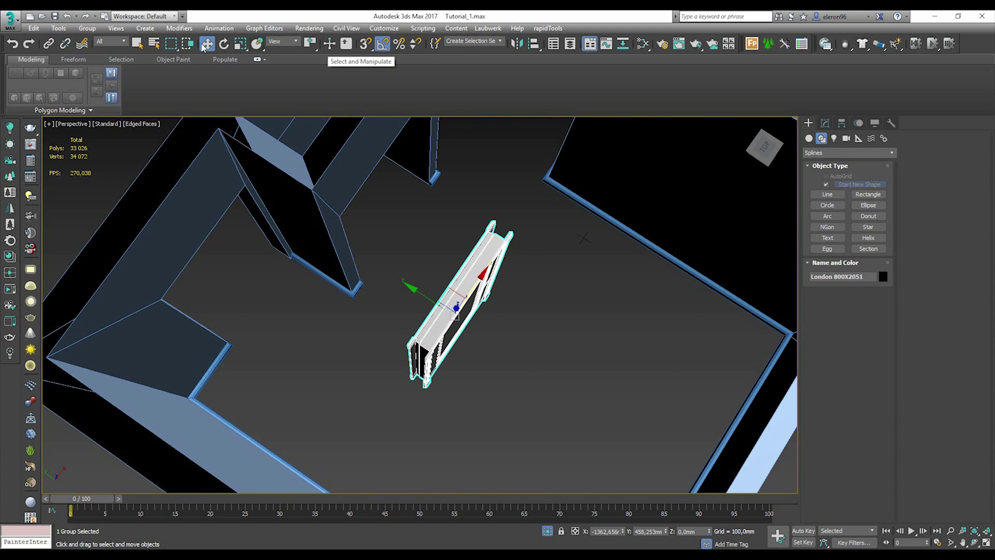
click(223, 43)
drag(430, 363, 543, 276)
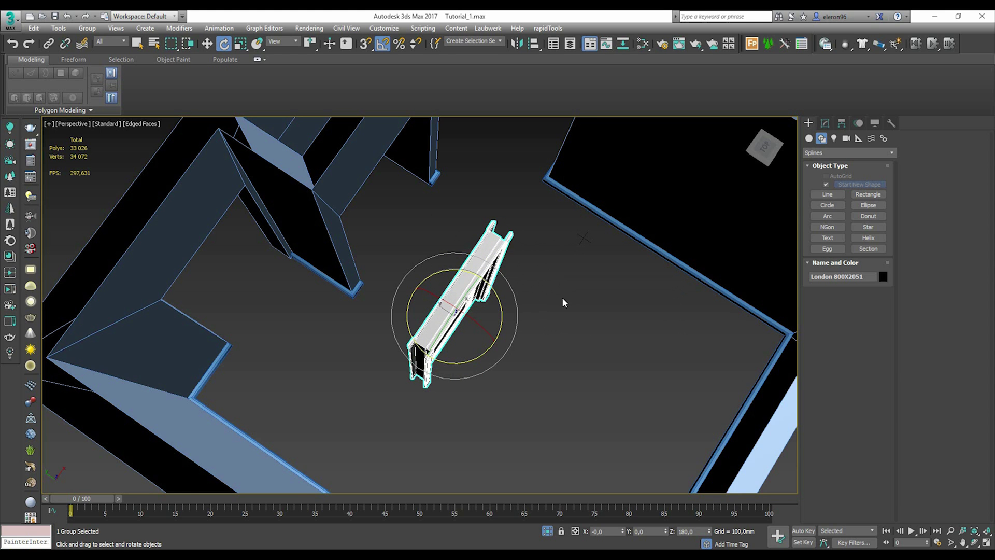
alt+middle_drag(562, 298, 472, 305)
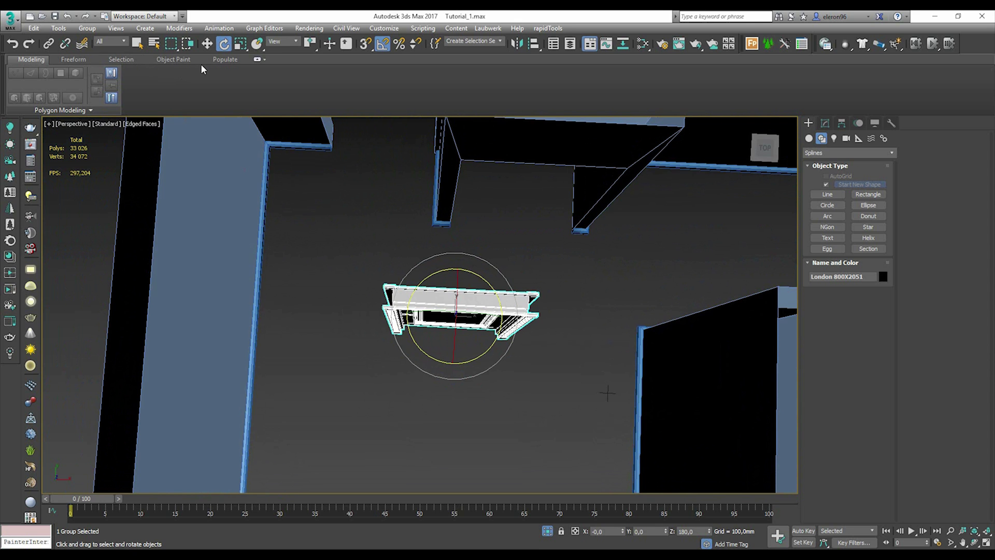
- Move the London 800X2051 door copy across the room to the doorway in the outer wall
click(207, 43)
drag(456, 276, 364, 169)
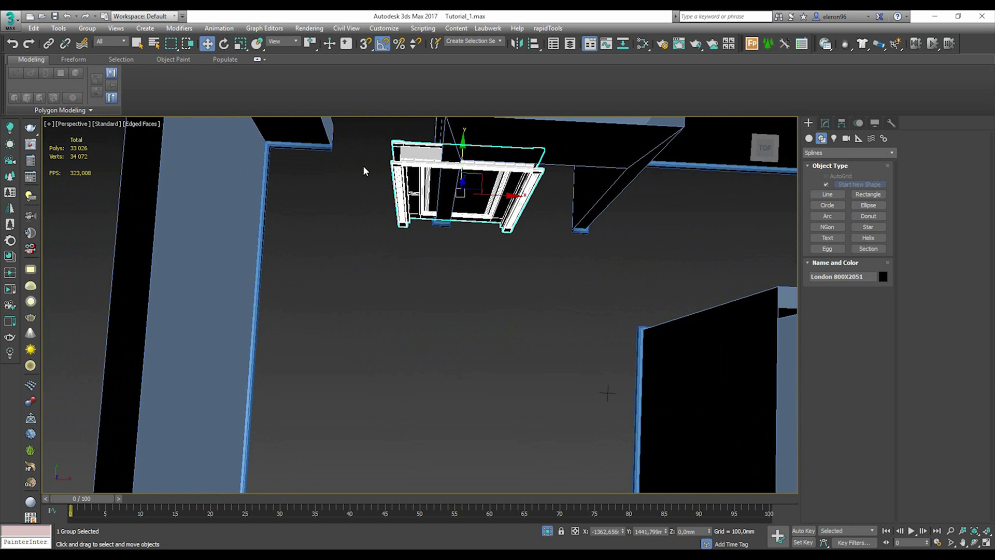
middle_drag(365, 169, 489, 351)
drag(580, 324, 496, 243)
alt+middle_drag(503, 275, 523, 265)
- Show the outer doorway from the top in the maximized orthographic viewport and set its shading to wireframe
key(alt+w)
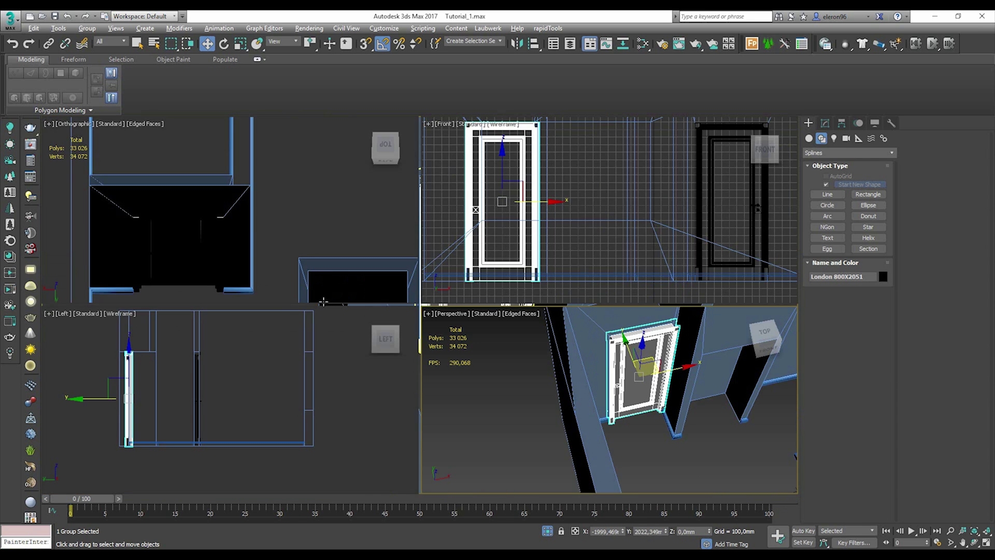
right_click(324, 209)
key(alt+w)
scroll(327, 211, down, 6)
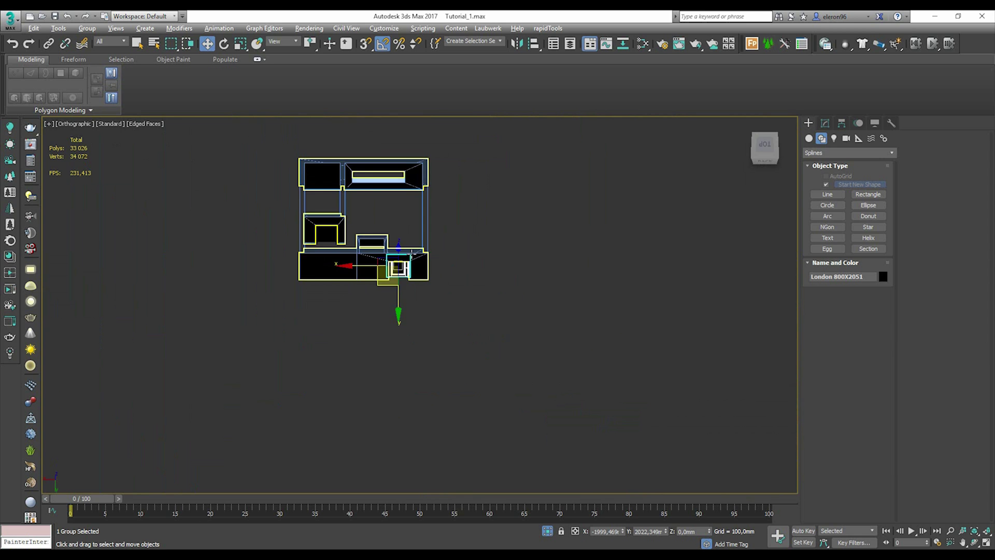
scroll(402, 268, up, 5)
click(765, 147)
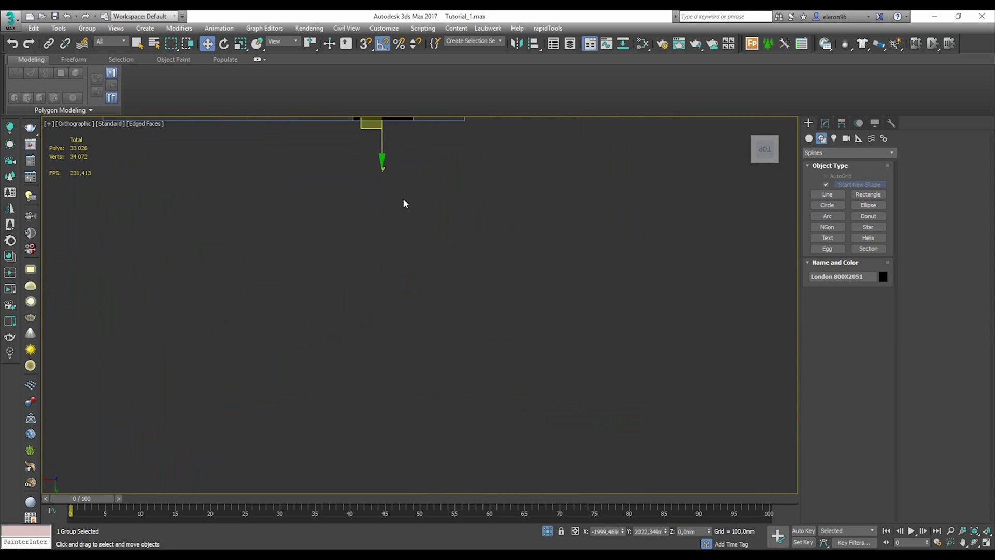
scroll(396, 225, up, 5)
scroll(396, 225, up, 2)
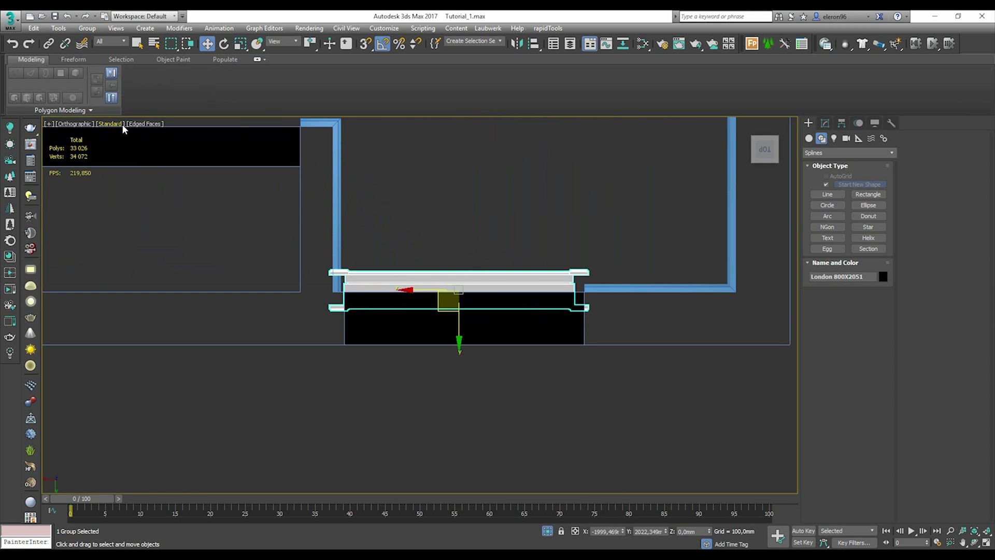
click(136, 123)
click(176, 218)
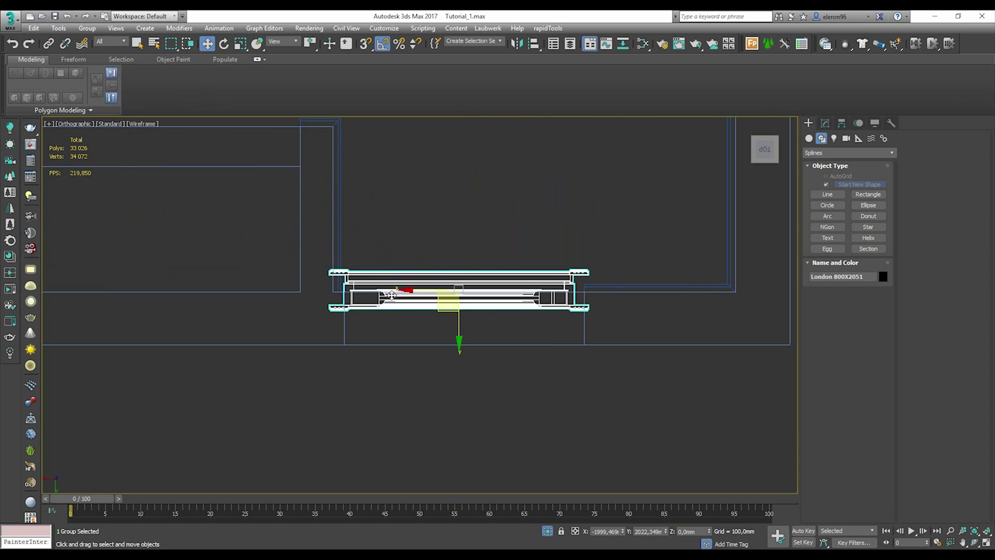
- Slide the London 800X2051 door copy sideways along the outer wall and shift it slightly deeper into the wall thickness
scroll(502, 296, up, 4)
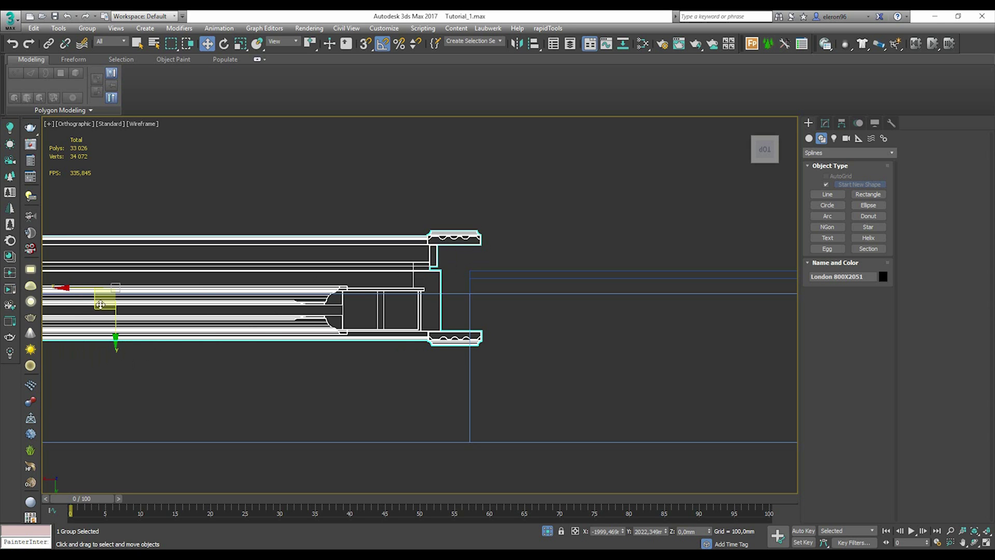
middle_drag(76, 287, 393, 290)
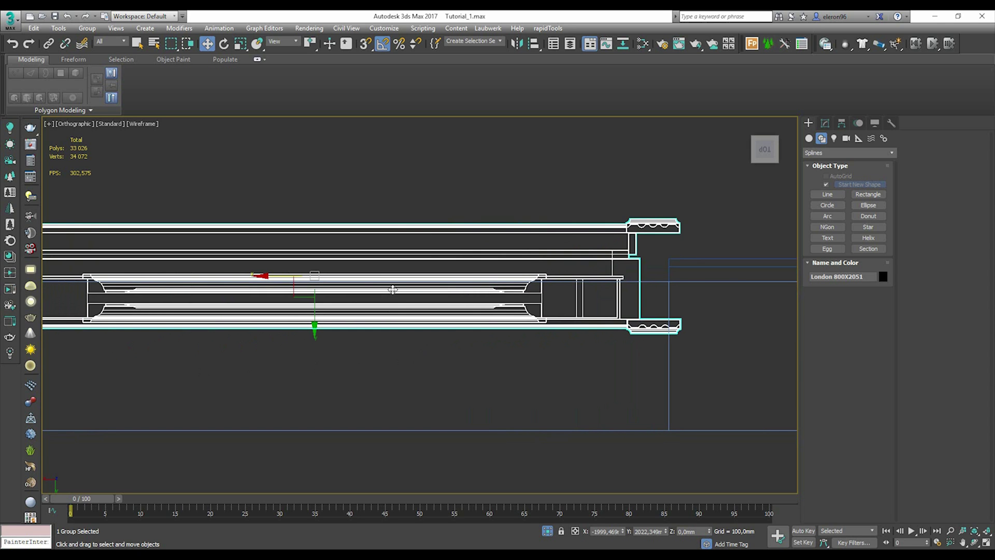
drag(394, 290, 492, 259)
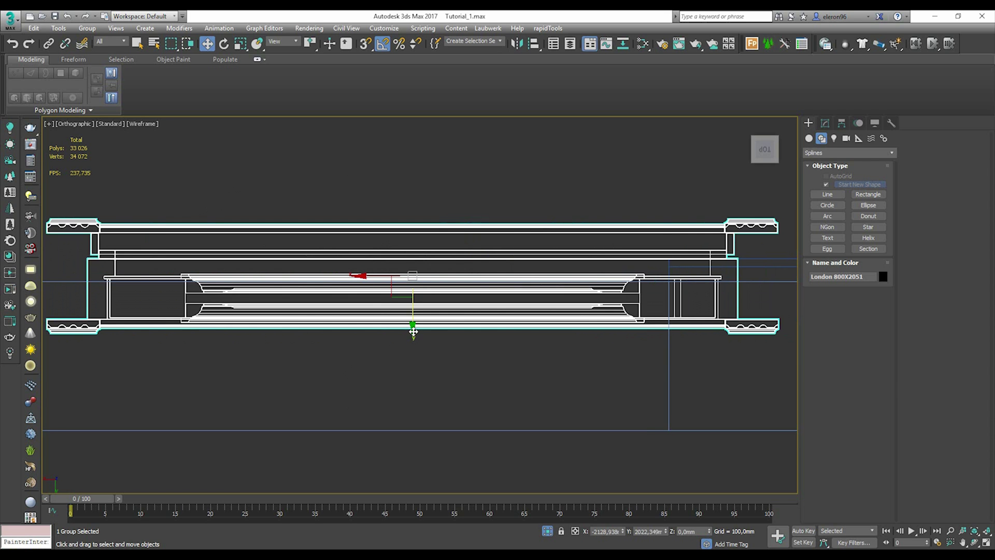
drag(463, 275, 413, 311)
- Move the door copy across the wall with vertex snapping so the back of its inner casing lies on the wall's inner face
middle_drag(524, 323, 211, 386)
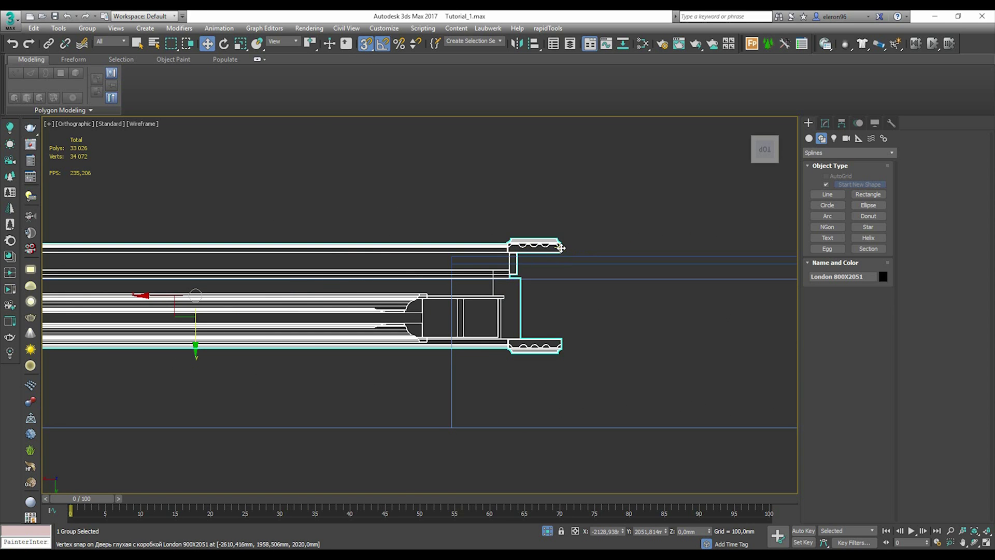
scroll(561, 247, up, 5)
drag(558, 268, 123, 372)
scroll(374, 301, down, 5)
middle_drag(362, 342, 928, 312)
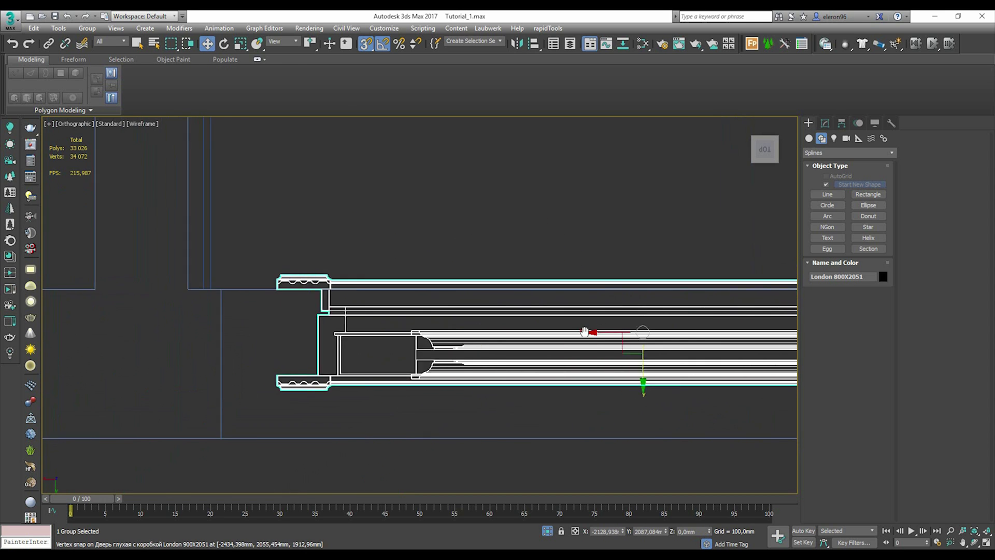
middle_drag(445, 321, 64, 322)
scroll(569, 280, up, 3)
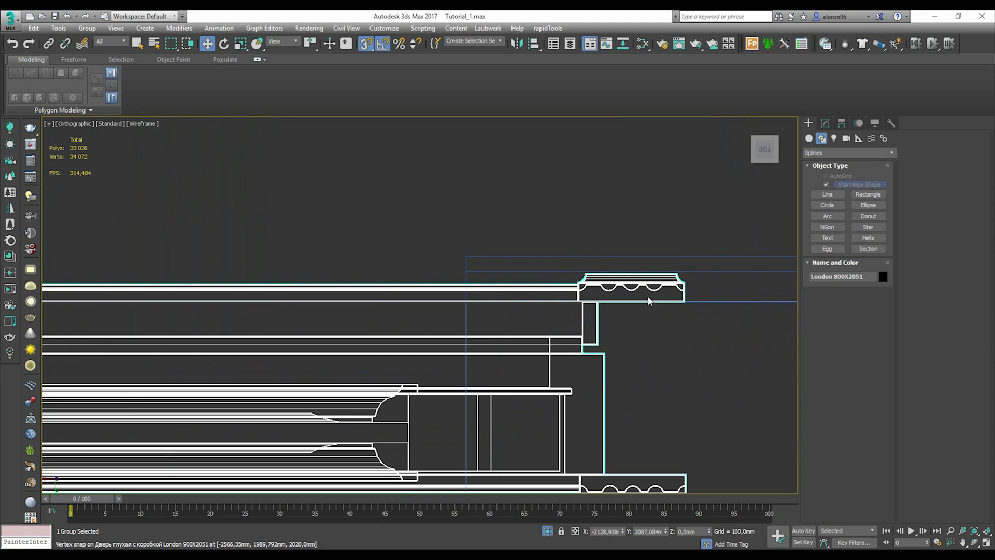
- Reselect the London 800X2051 group and snap it sideways so the outer edge of its frame extension meets the doorway's side
click(679, 302)
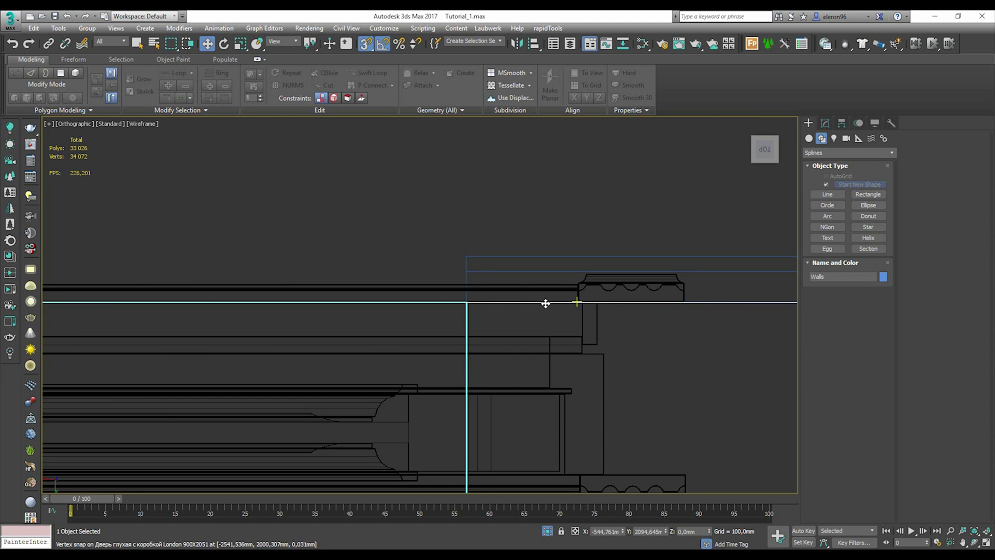
click(433, 293)
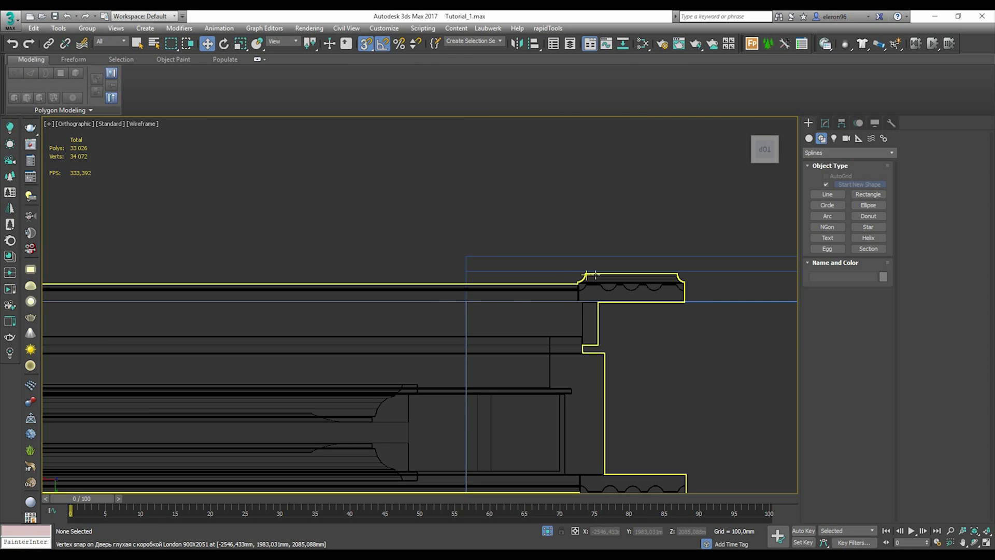
click(579, 277)
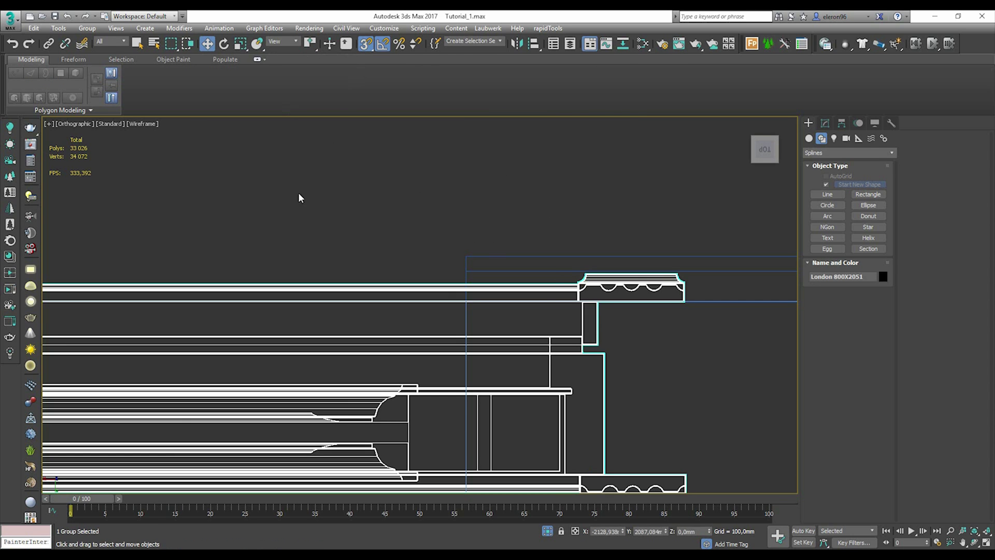
scroll(429, 296, down, 5)
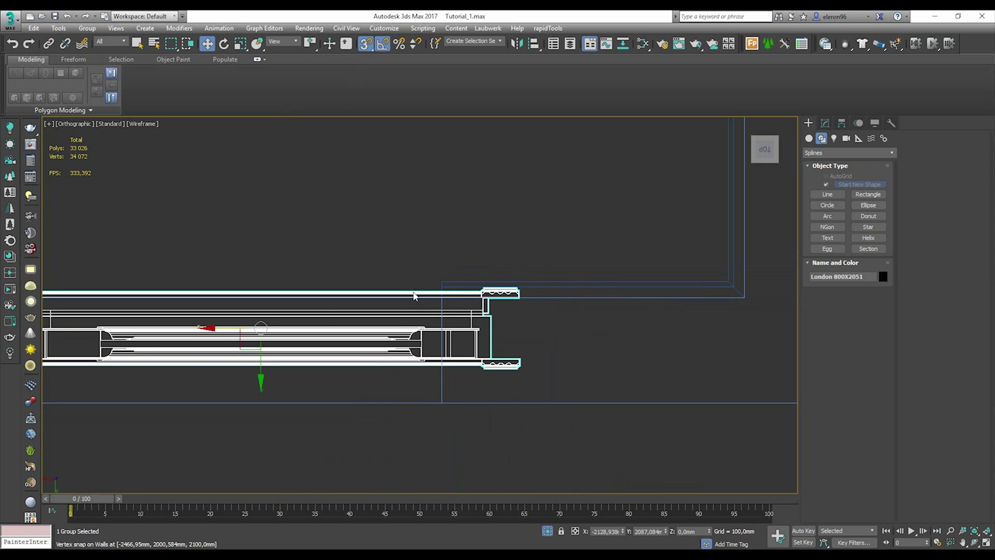
scroll(500, 292, up, 8)
drag(611, 340, 346, 338)
scroll(440, 294, down, 8)
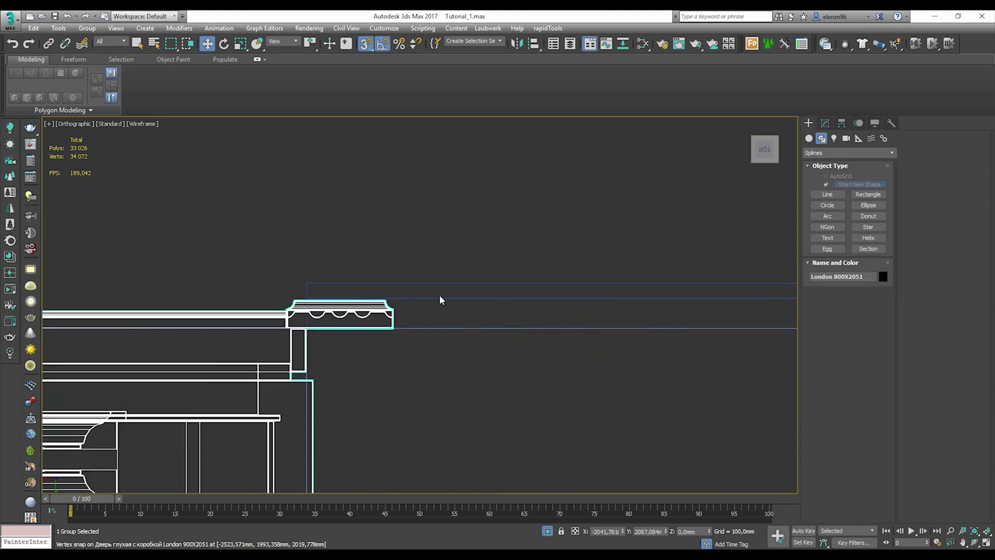
- Examine from the top how the London 800X2051 door's casing and frame meet both sides of the outer doorway
middle_drag(364, 317, 725, 315)
middle_drag(251, 304, 310, 298)
scroll(310, 298, up, 3)
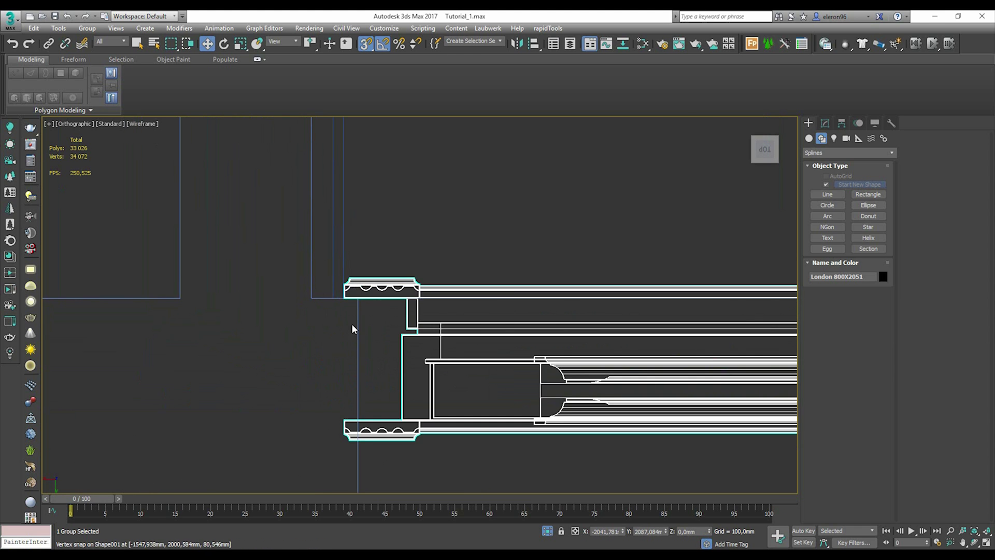
scroll(426, 317, down, 2)
middle_drag(426, 317, 406, 307)
middle_drag(465, 349, 428, 332)
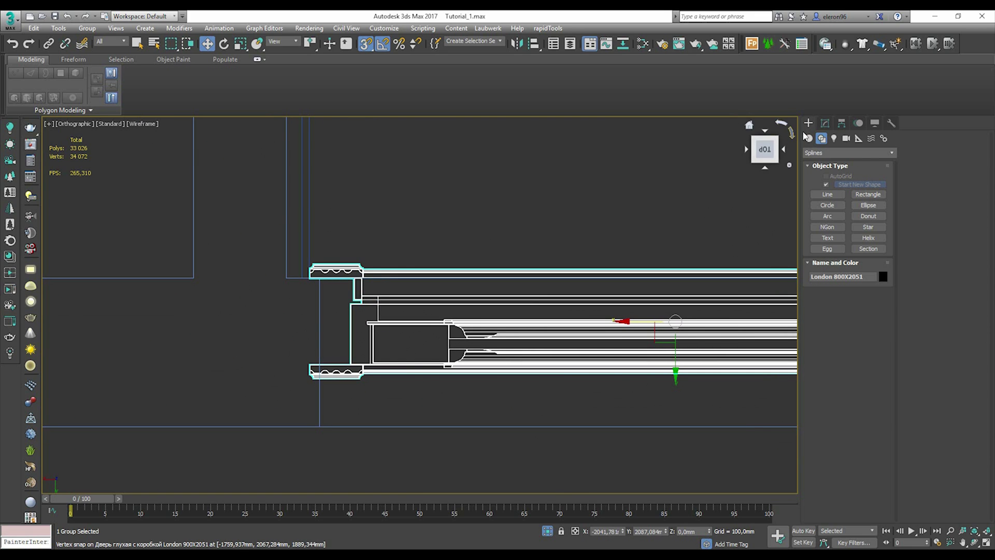
click(825, 123)
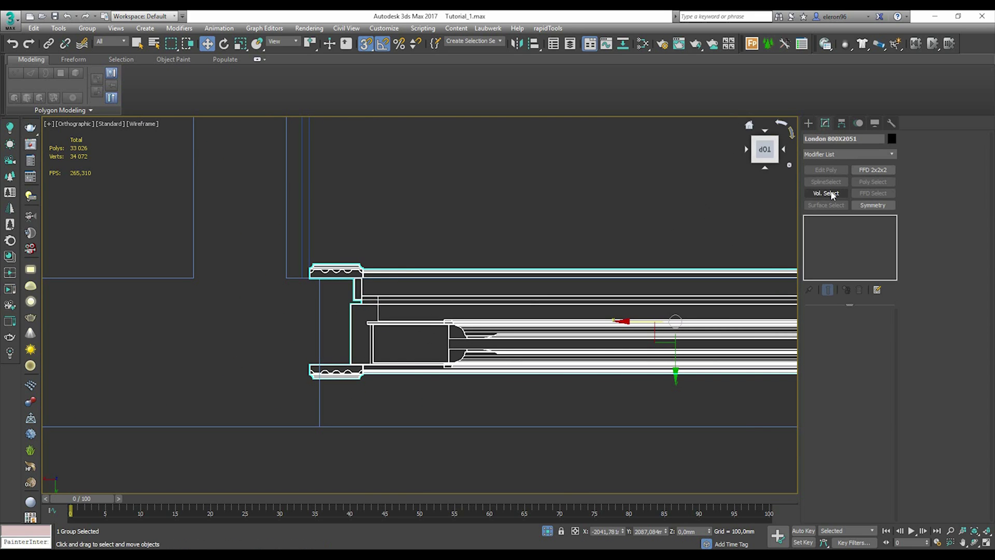
click(808, 123)
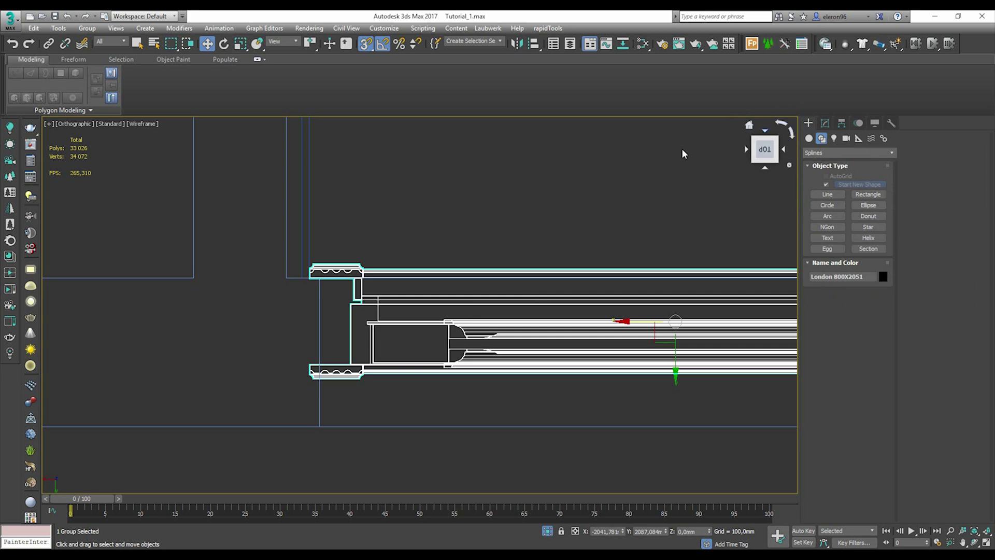
- Select the Walls polygon at the outer doorway's side near the partition and snap it sideways to the edge of the door frame
click(319, 317)
click(319, 323)
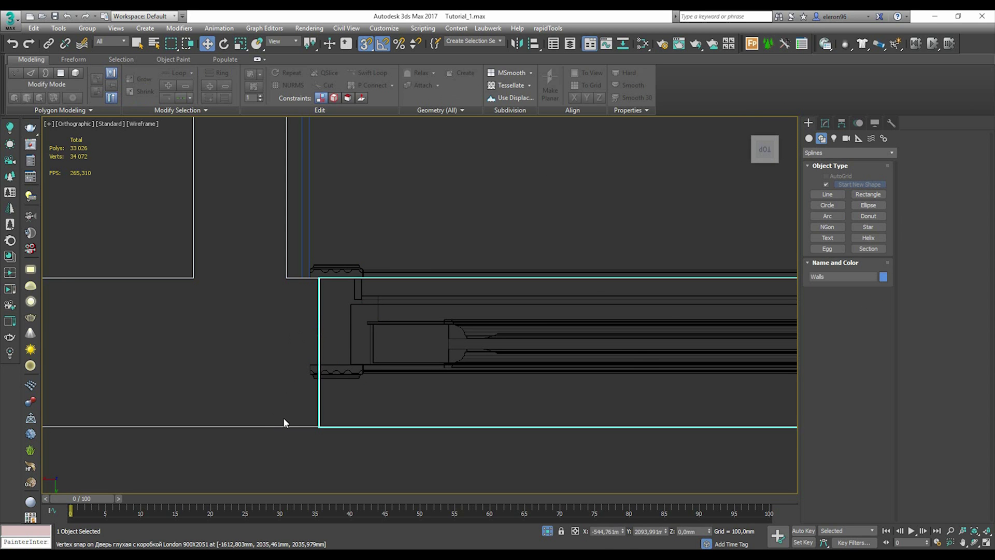
click(825, 123)
key(alt+w)
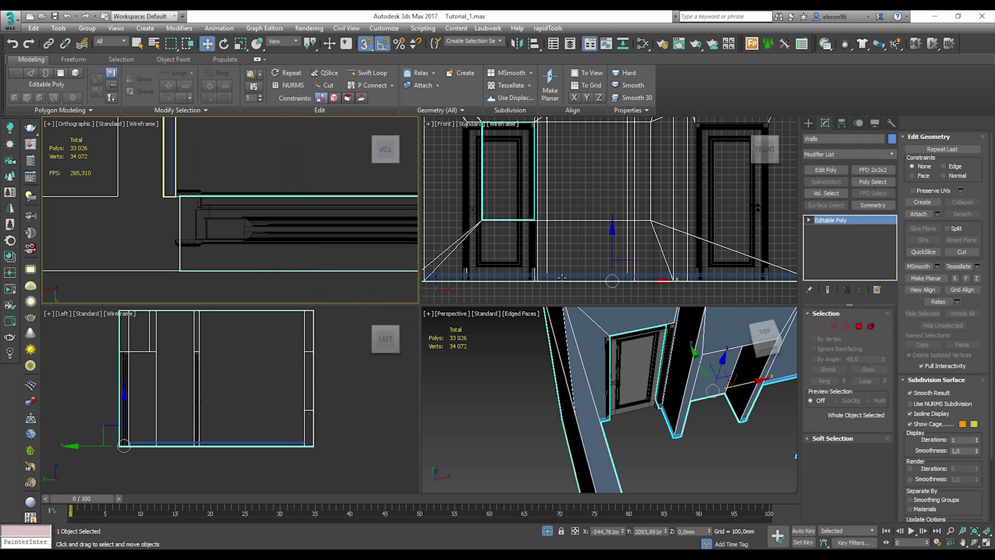
alt+middle_drag(495, 366, 702, 389)
scroll(557, 440, up, 3)
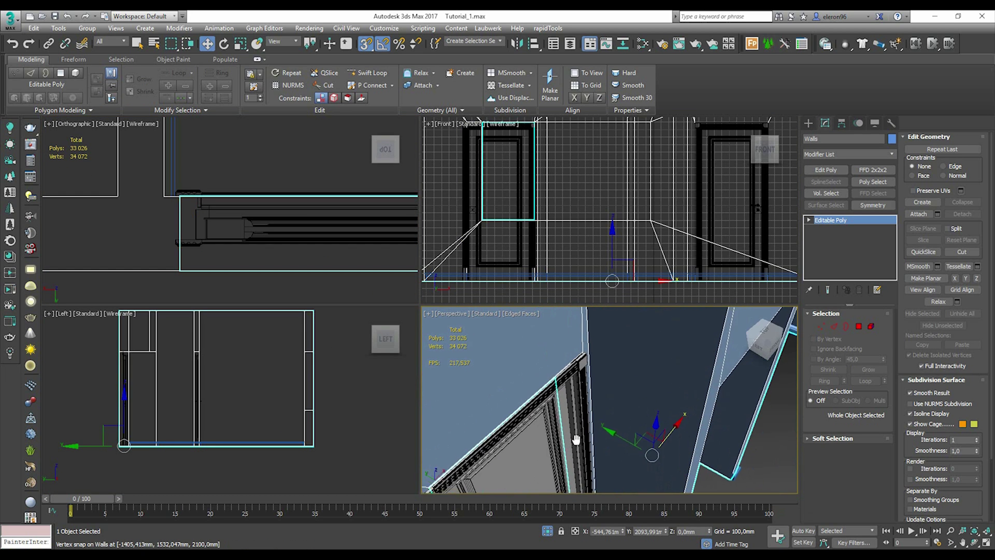
alt+middle_drag(574, 440, 626, 395)
scroll(627, 395, up, 3)
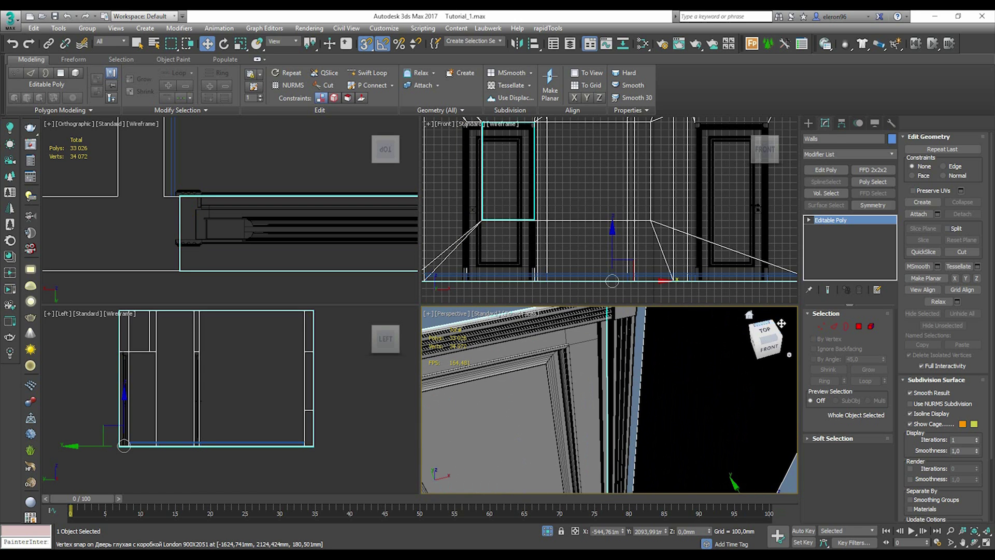
click(859, 326)
click(617, 348)
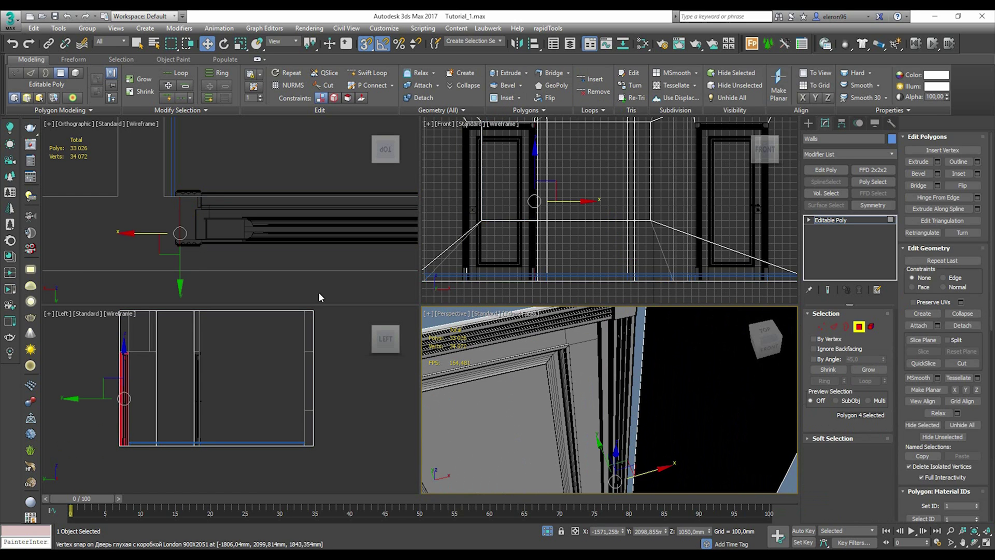
key(alt+w)
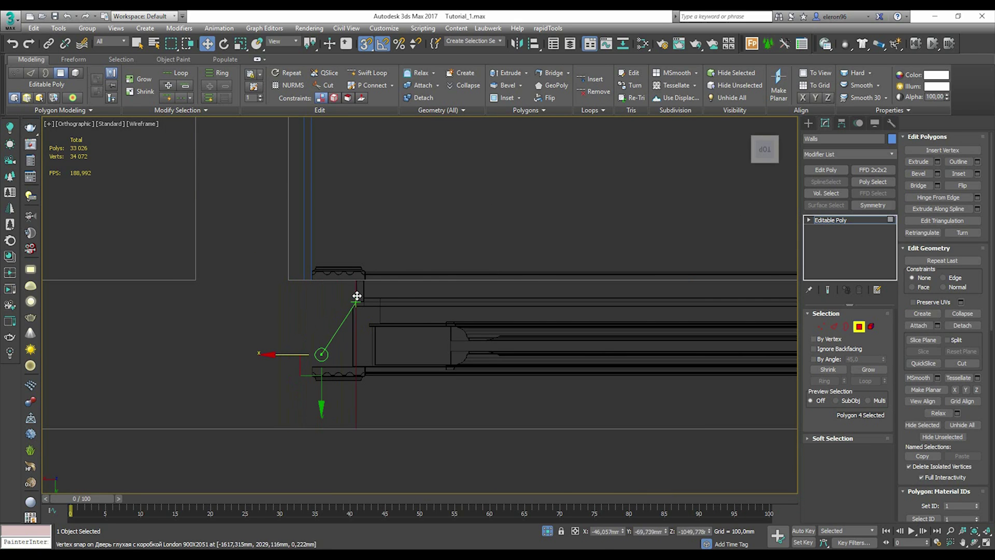
click(427, 235)
- Select the end polygon of the Shape001 baseboard beside the outer door and snap it back to the casing's outer edge
scroll(428, 235, down, 3)
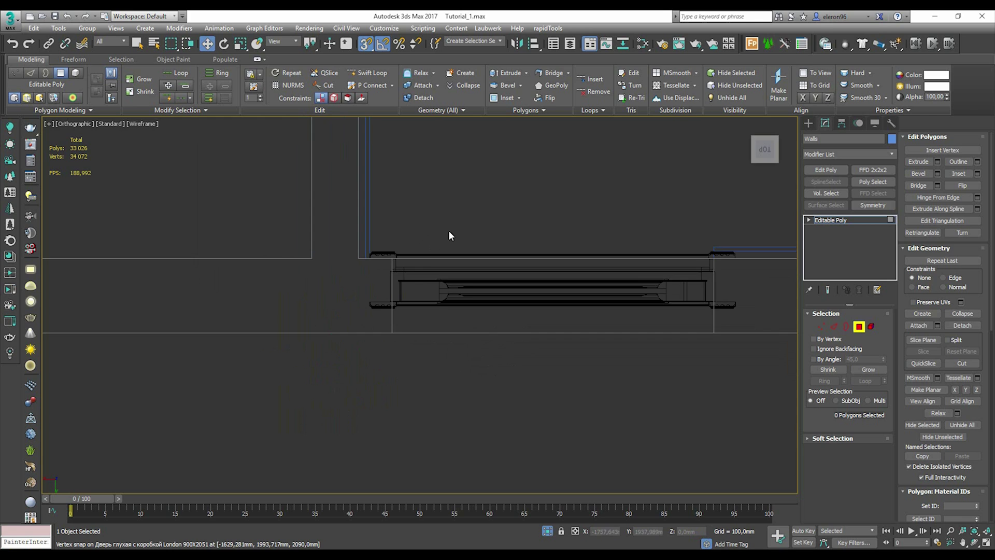
middle_drag(449, 230, 232, 282)
scroll(524, 299, up, 3)
scroll(524, 303, up, 2)
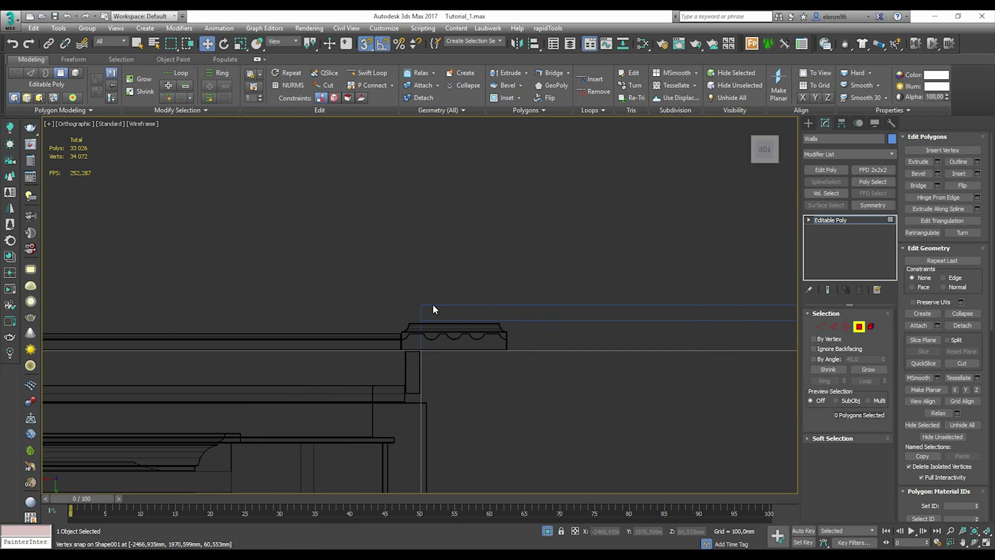
click(809, 122)
click(474, 304)
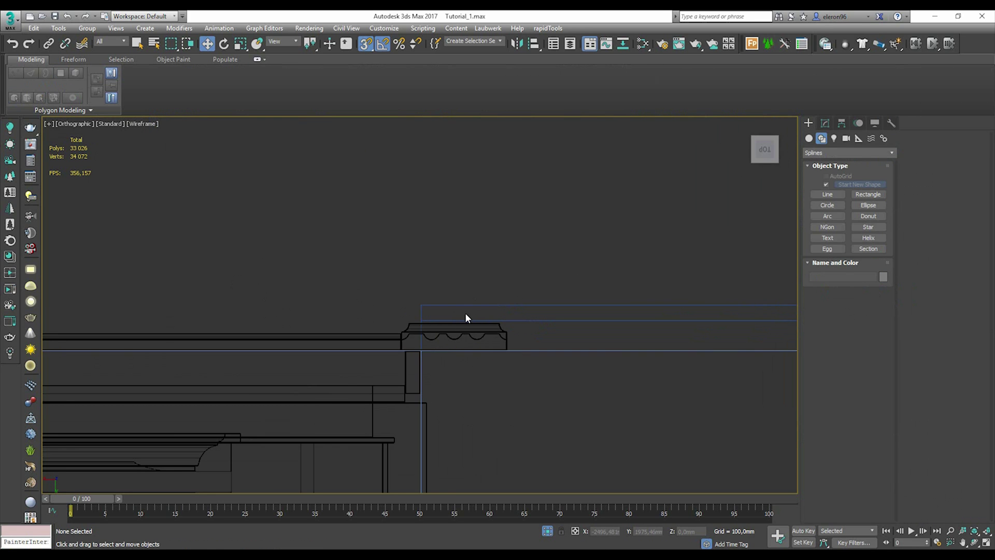
click(825, 123)
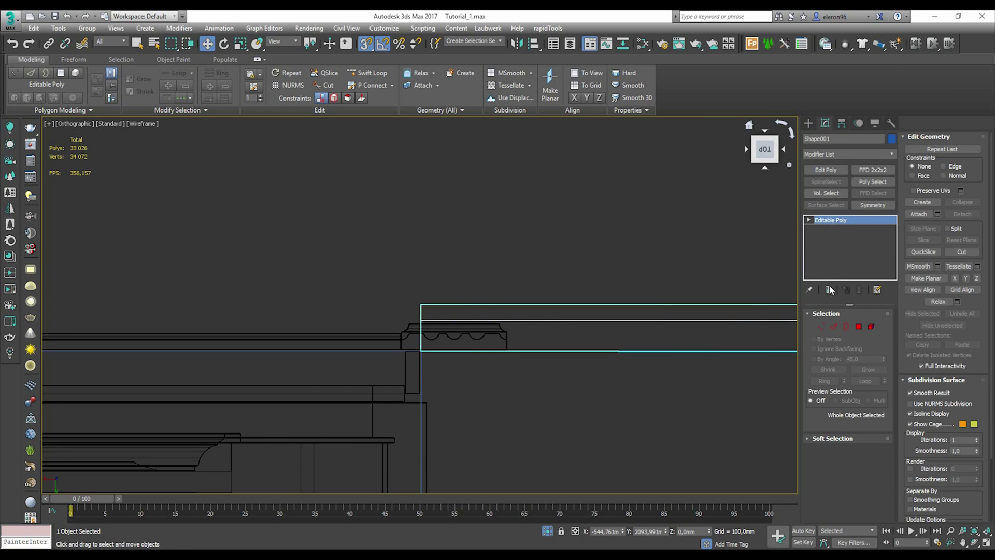
click(859, 326)
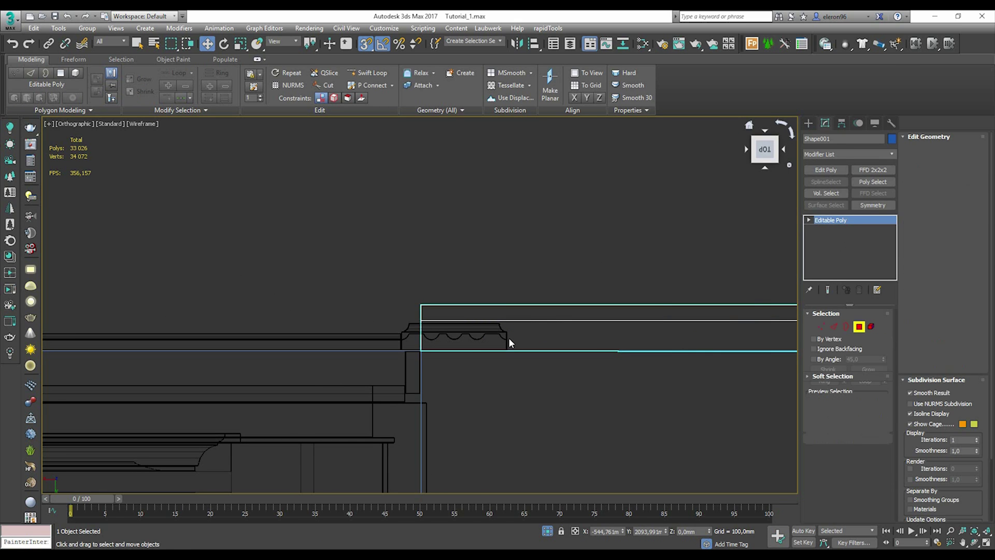
click(420, 328)
drag(389, 270, 418, 343)
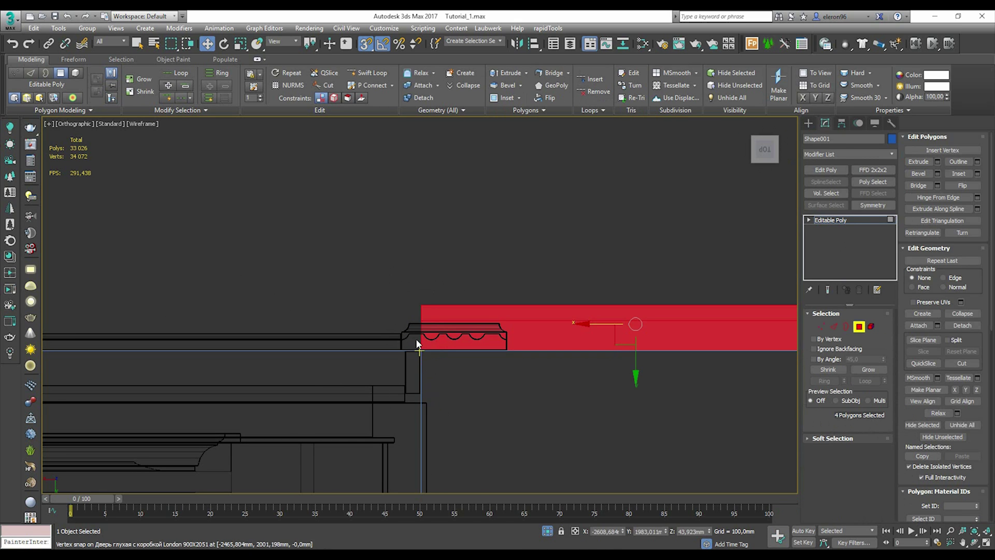
click(439, 377)
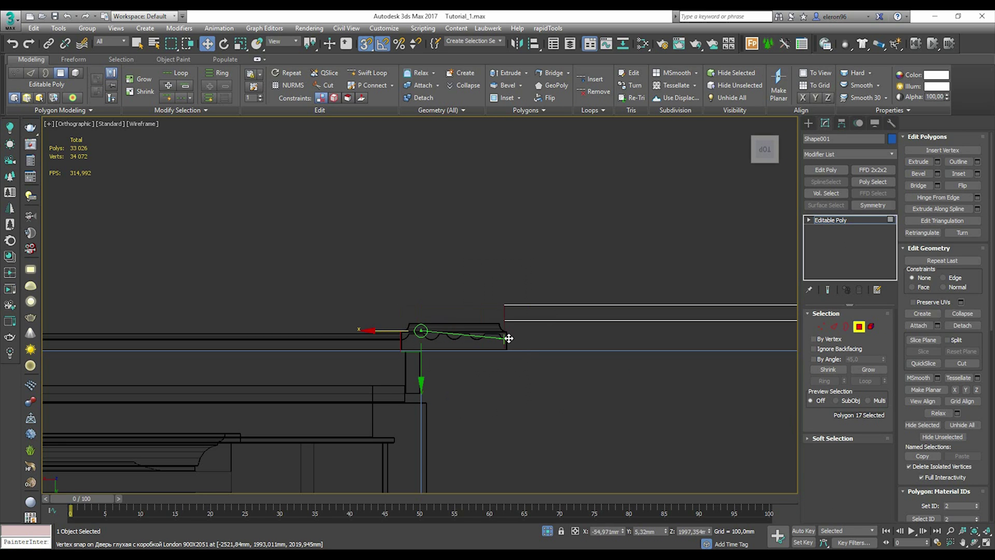
click(480, 237)
- Select the Walls polygon on the underside of the outer doorway's head and snap it down to the top of the casing's corner block
scroll(480, 237, down, 3)
key(alt+w)
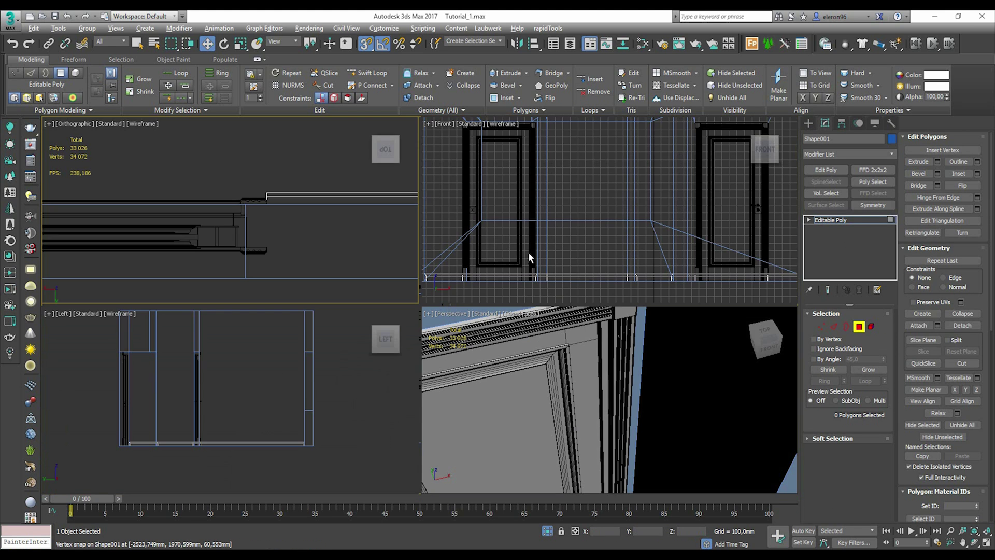
right_click(602, 358)
key(alt+w)
scroll(609, 352, down, 6)
alt+middle_drag(603, 353, 583, 360)
scroll(669, 304, up, 4)
scroll(591, 231, up, 3)
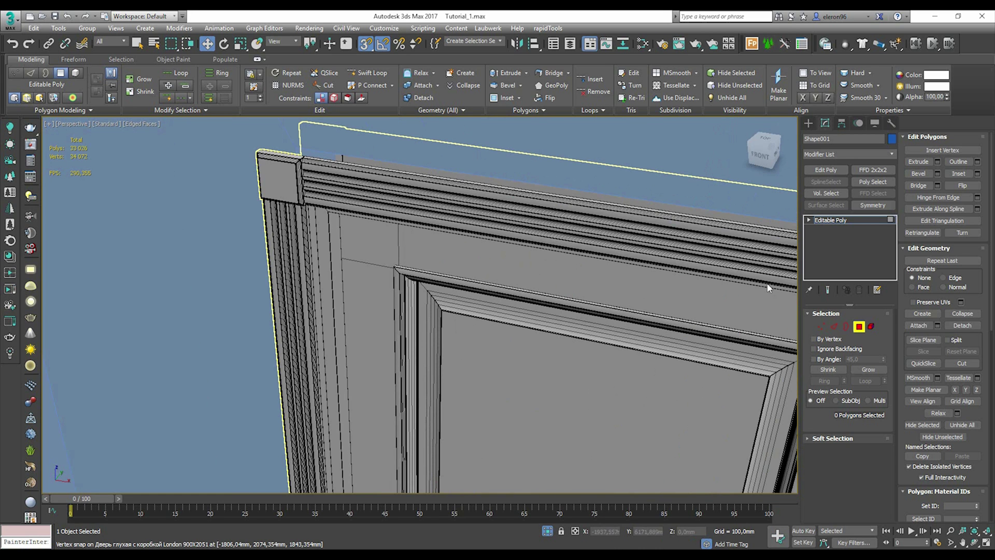
click(809, 123)
click(825, 123)
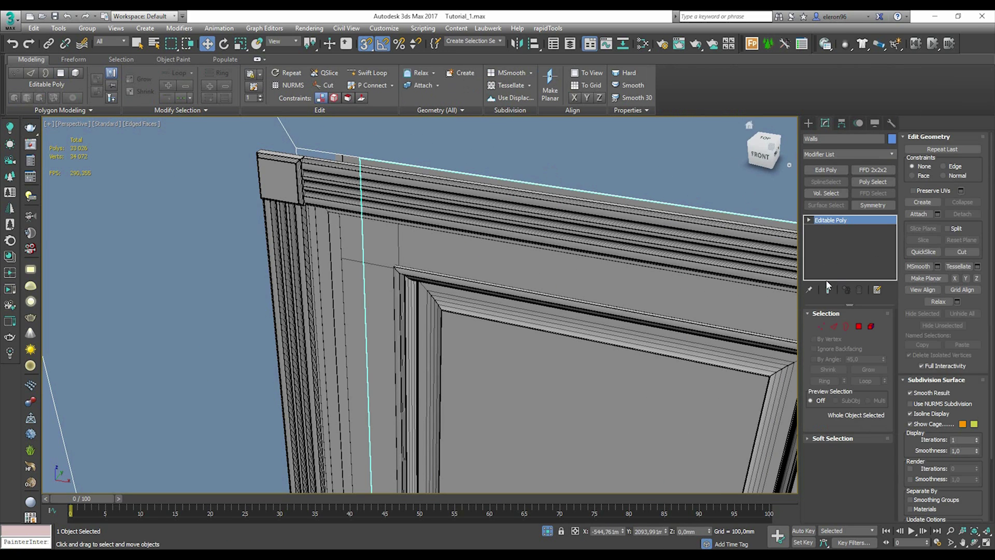
click(858, 326)
click(352, 164)
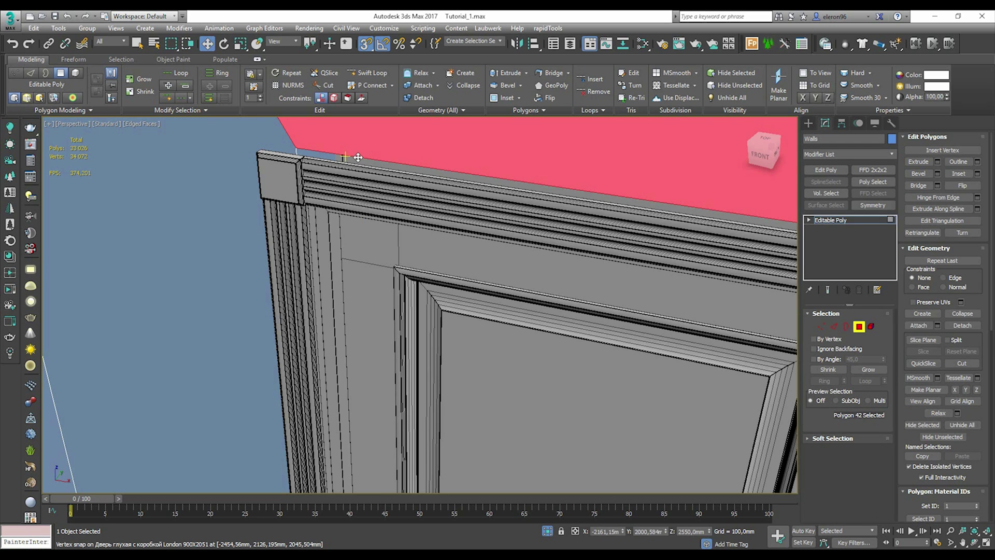
click(358, 157)
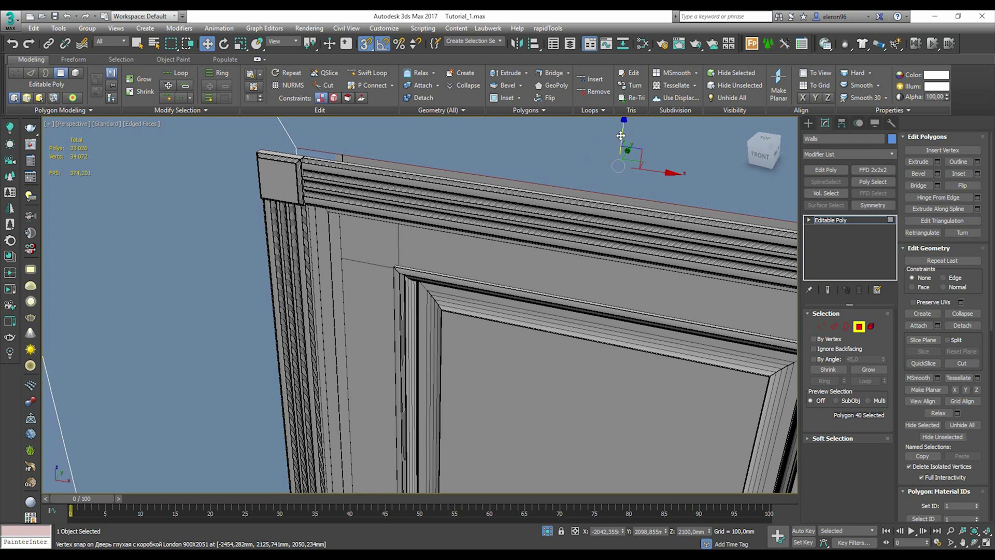
drag(620, 135, 308, 167)
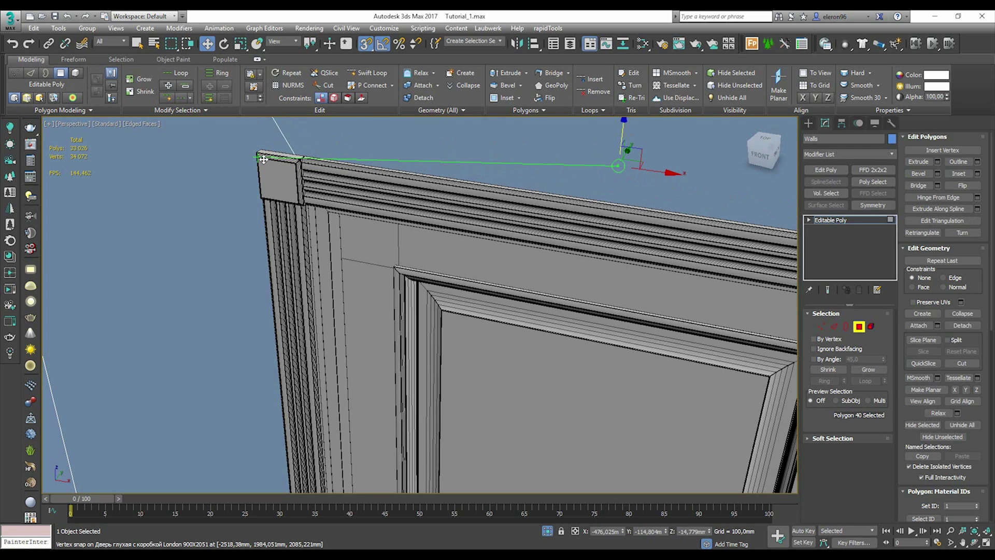
- Inspect the interior London 900X2050 door's upper casing corner and its fit in the wall for comparison
scroll(440, 230, down, 6)
alt+middle_drag(429, 233, 515, 186)
middle_drag(515, 186, 518, 384)
alt+middle_drag(518, 384, 606, 352)
scroll(243, 363, up, 8)
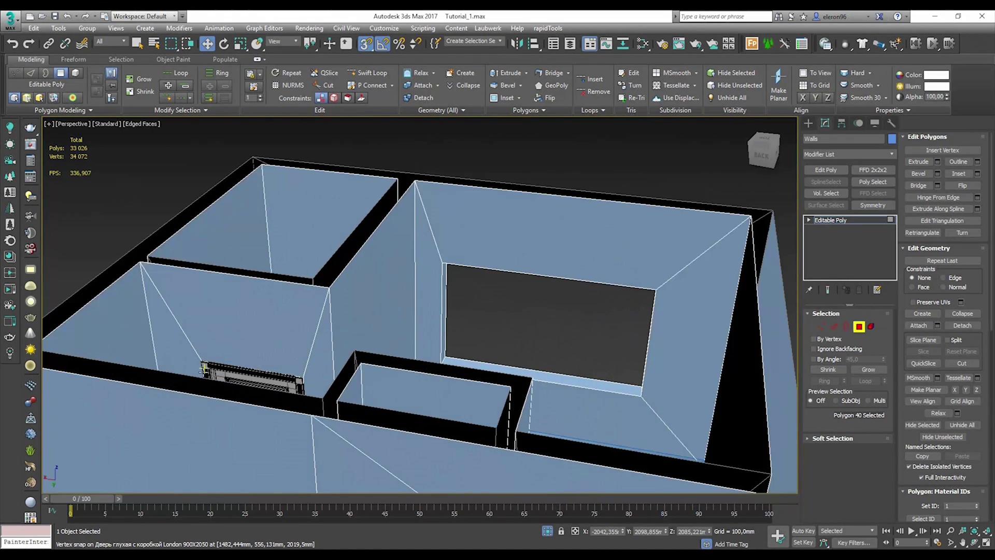
scroll(212, 357, up, 2)
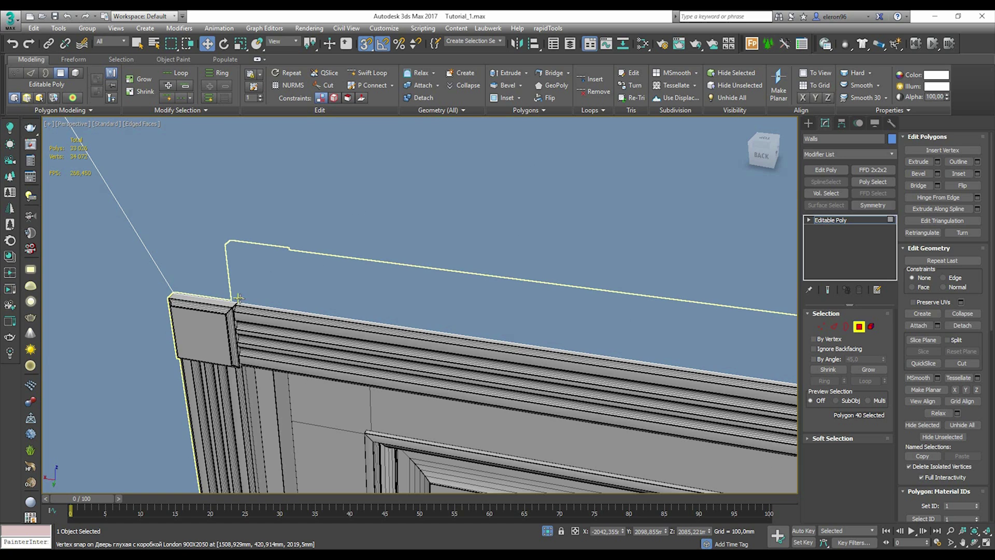
scroll(451, 284, down, 8)
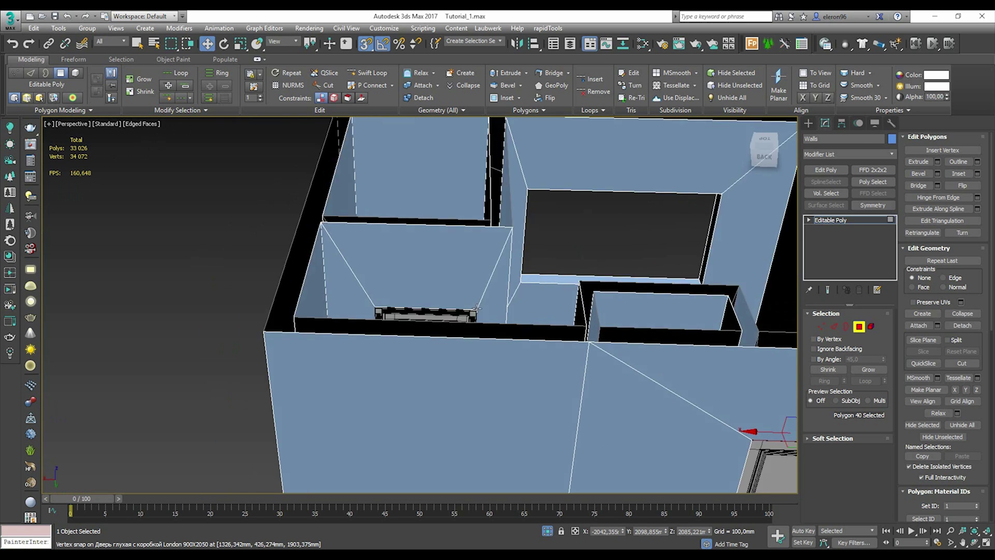
- Check the outer door's fit in its doorway from outside the apartment and review both doors from above
alt+middle_drag(451, 284, 642, 311)
middle_drag(643, 311, 280, 166)
alt+middle_drag(373, 243, 453, 238)
scroll(361, 319, down, 6)
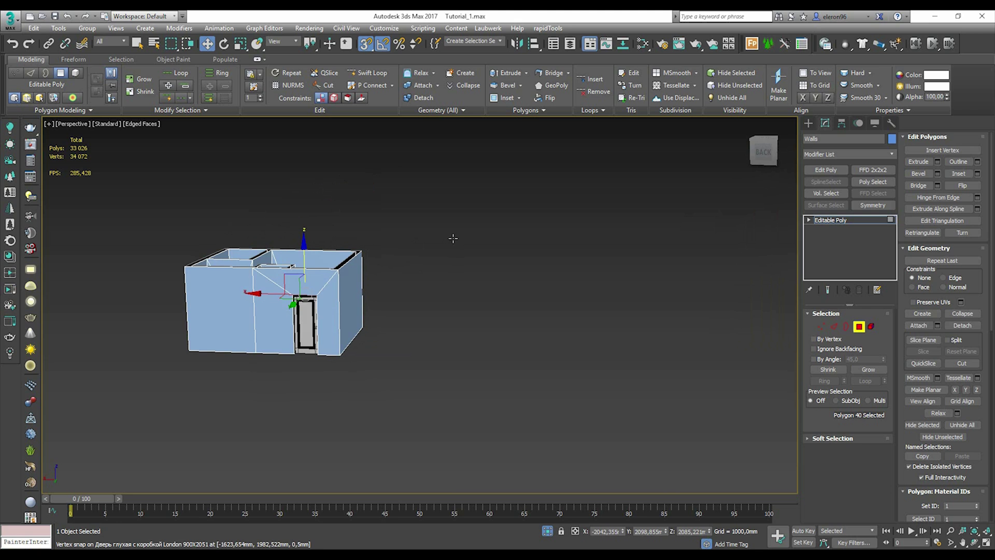
scroll(304, 312, up, 8)
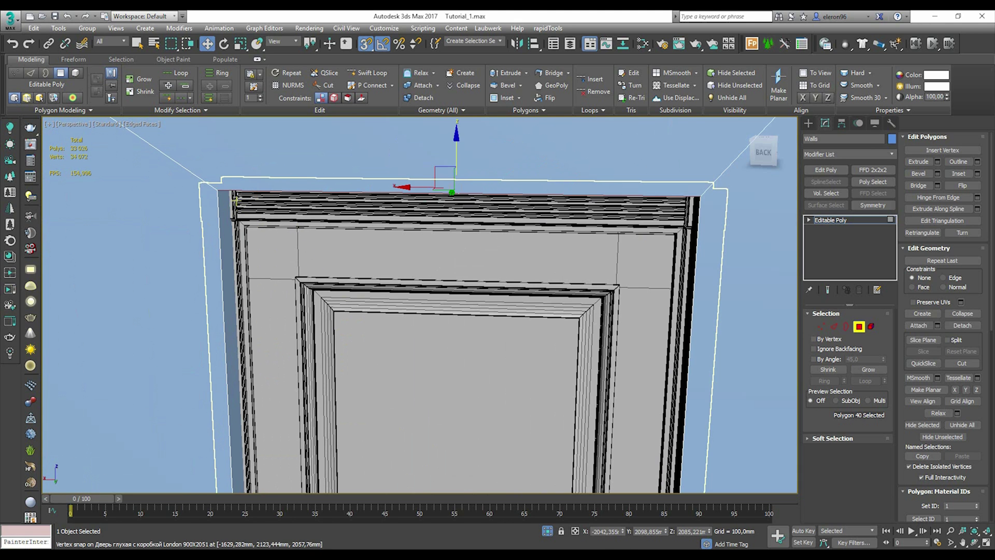
scroll(708, 266, down, 10)
alt+middle_drag(708, 266, 440, 384)
scroll(408, 371, up, 8)
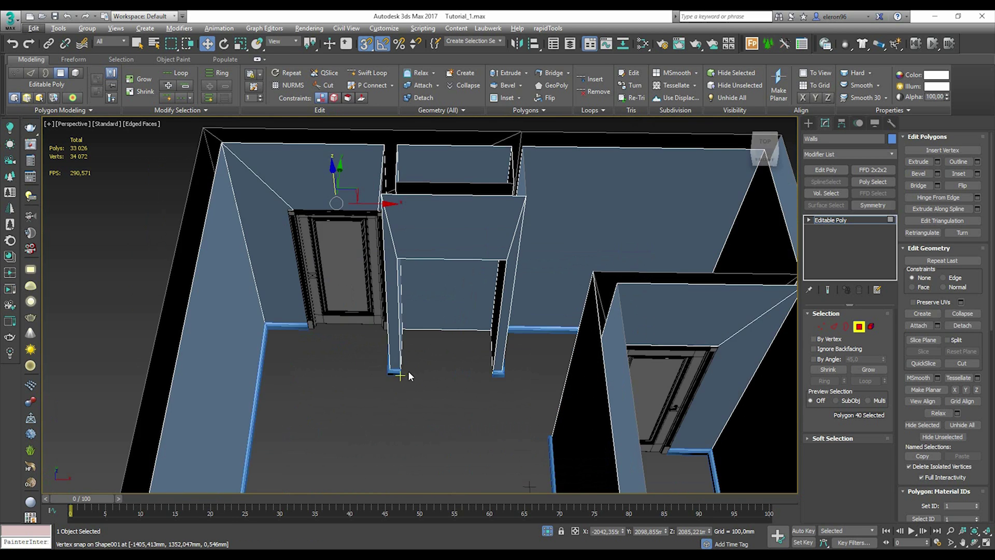
- Leave the Walls polygon editing and examine the handle cutout in the outer door's leaf
scroll(294, 269, up, 3)
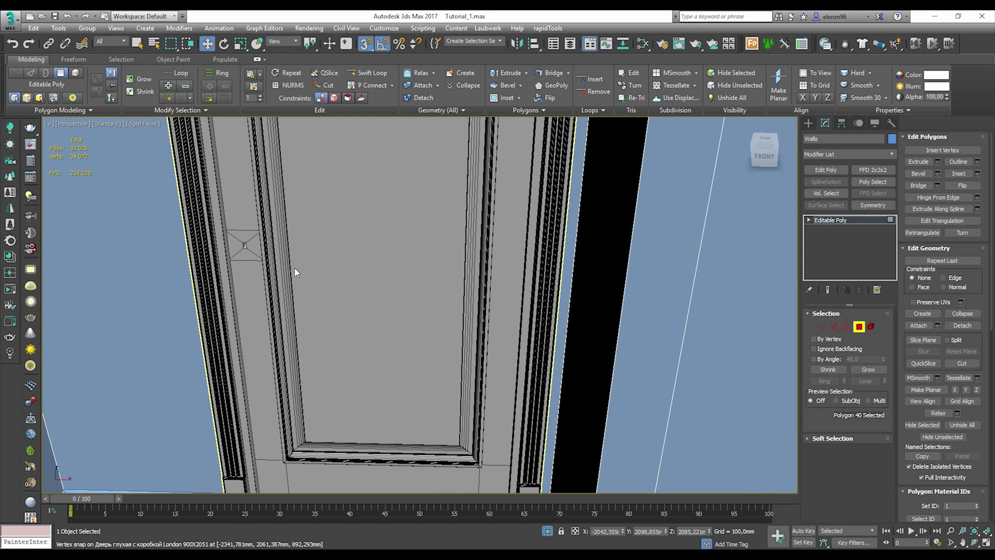
click(808, 122)
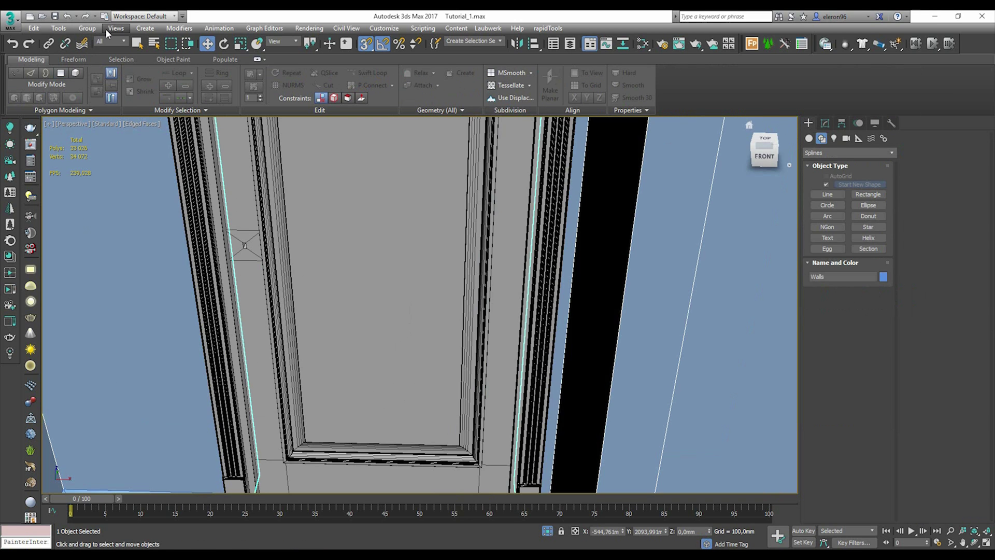
click(88, 28)
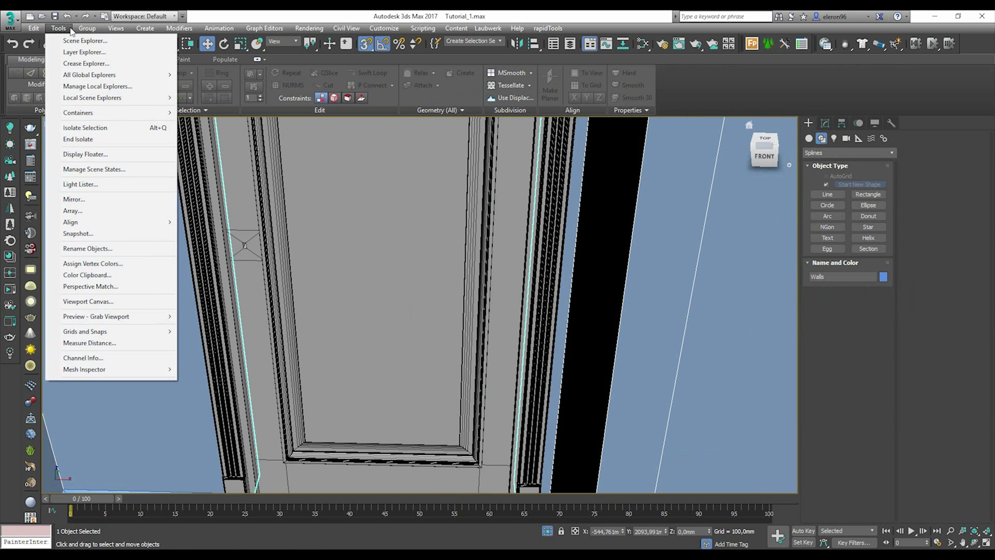
click(54, 28)
scroll(254, 243, up, 5)
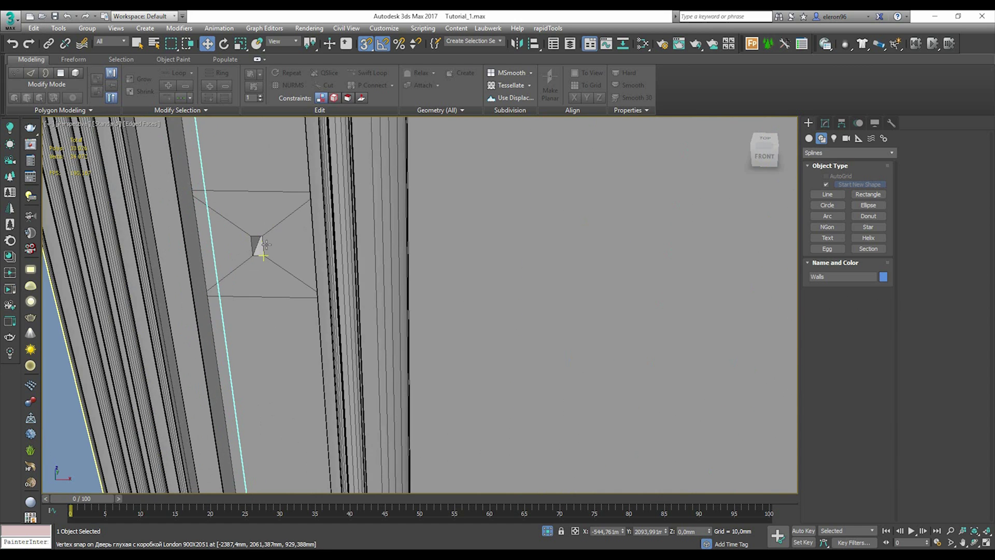
- Clone the interior door's handle group (Ручки London) as a single instance placed away from that door
scroll(275, 226, down, 10)
alt+middle_drag(274, 226, 405, 294)
scroll(263, 263, up, 6)
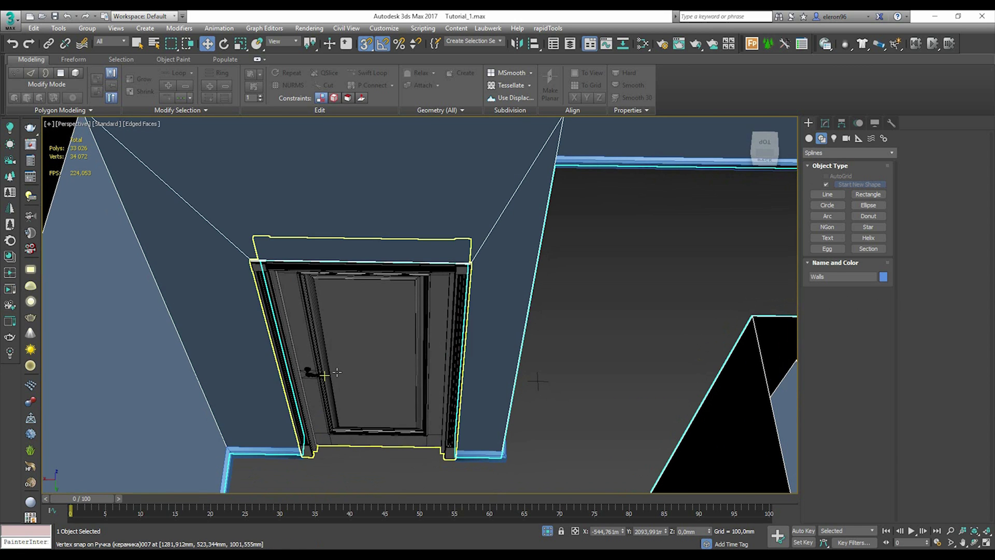
click(311, 373)
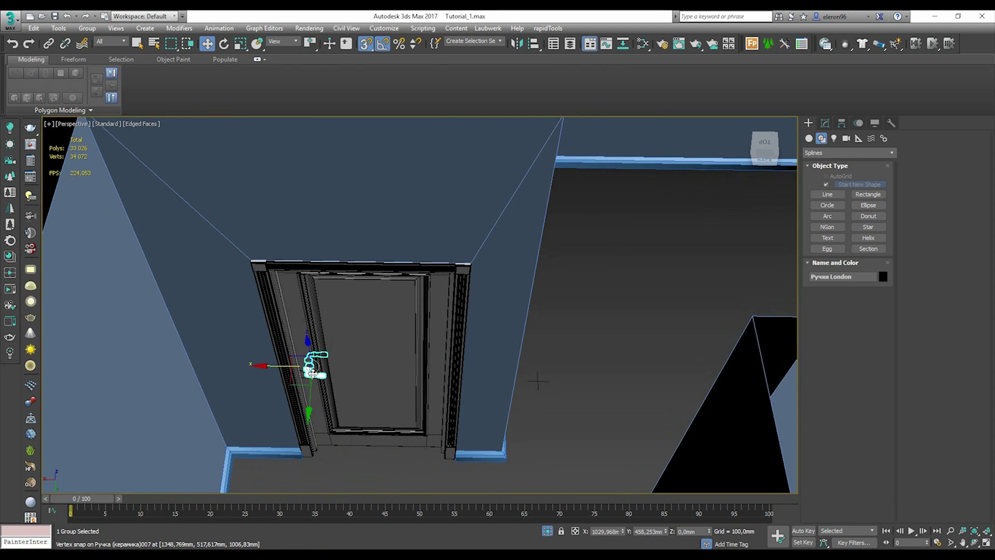
shift+drag(280, 366, 664, 371)
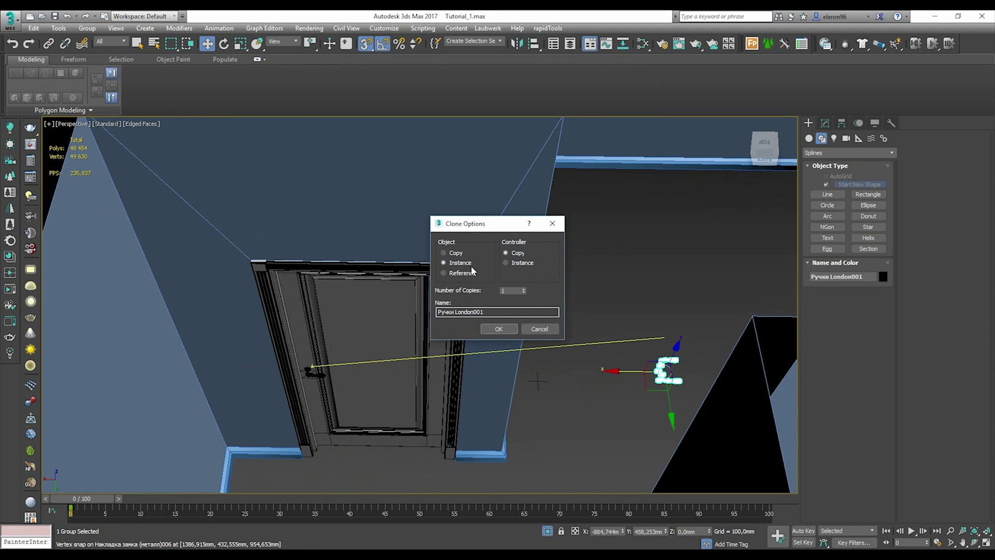
click(507, 331)
- Move the copied handle across the floor in front of the outer door and rotate it 180° about its vertical axis
scroll(461, 337, down, 4)
mouse_move(457, 338)
middle_down()
mouse_move(333, 316)
mouse_move(394, 339)
mouse_move(589, 338)
mouse_move(575, 342)
middle_up()
scroll(459, 326, up, 3)
drag(453, 366, 149, 355)
middle_drag(149, 356, 398, 342)
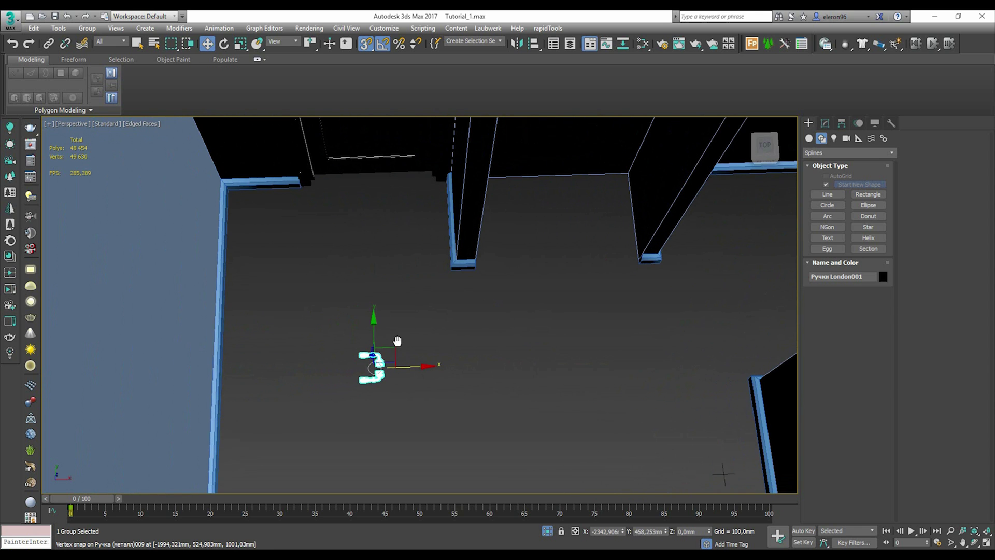
click(220, 46)
drag(406, 335, 414, 427)
drag(385, 468, 453, 433)
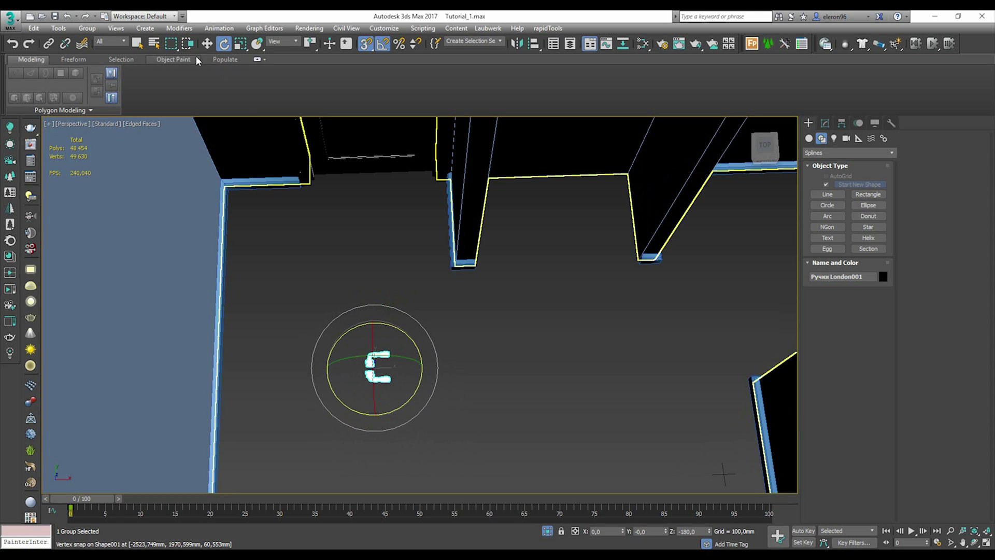
- Move the copied handle back through the room to the plane of the outer door's leaf
click(207, 44)
drag(371, 328, 370, 108)
middle_drag(403, 318, 425, 446)
drag(404, 306, 402, 222)
scroll(398, 290, up, 4)
alt+middle_drag(397, 306, 420, 212)
drag(494, 158, 470, 257)
scroll(544, 210, up, 4)
scroll(505, 226, down, 6)
scroll(469, 257, up, 3)
drag(470, 257, 364, 259)
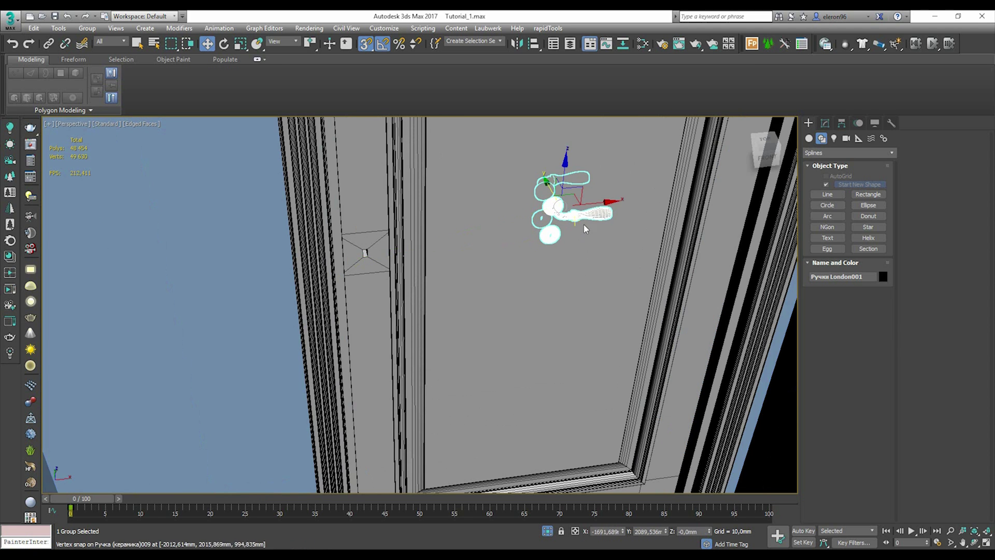
- Align the copied handle with the handle cutout in the outer door's leaf and clear the selection
drag(601, 202, 378, 236)
scroll(402, 267, up, 4)
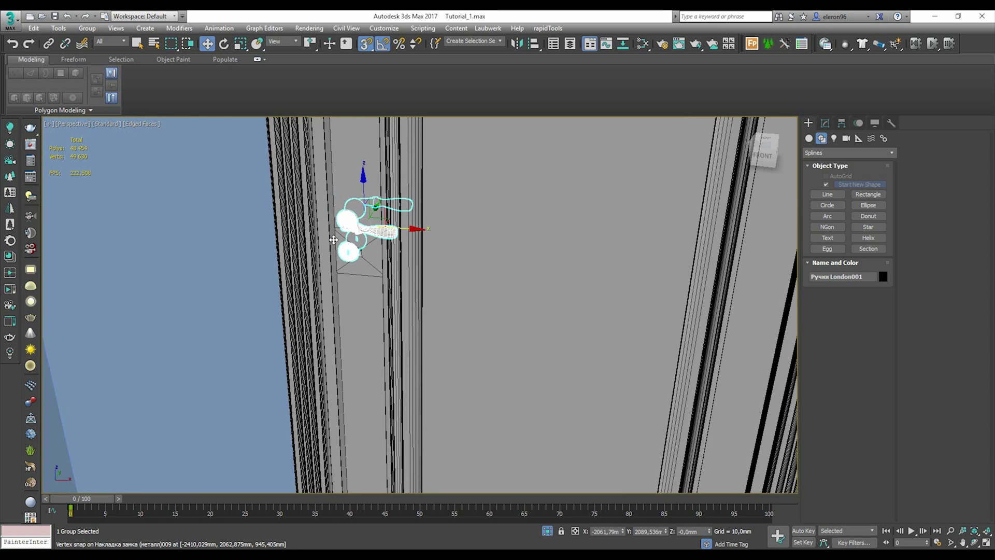
drag(409, 214, 359, 280)
alt+middle_drag(383, 259, 550, 314)
scroll(465, 261, down, 6)
click(425, 439)
scroll(542, 315, down, 5)
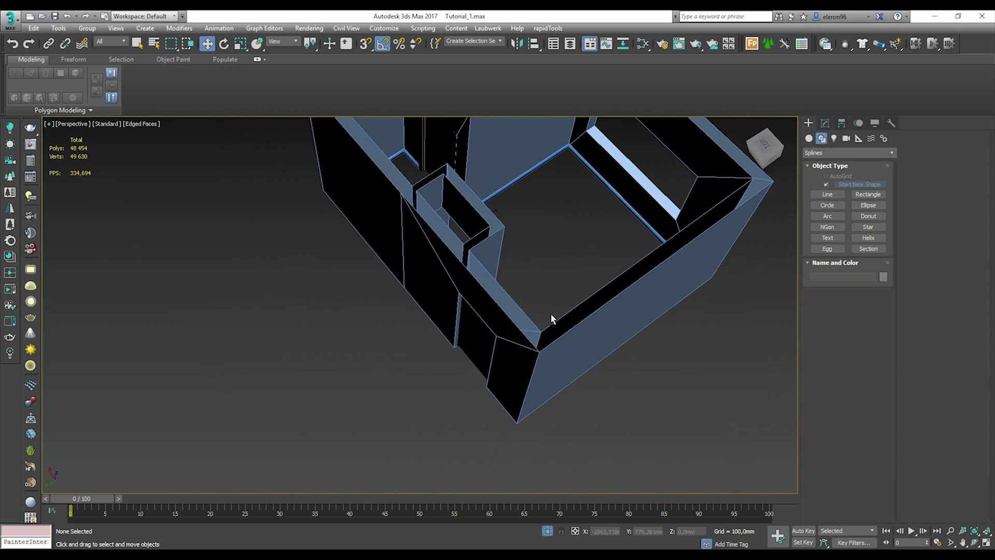
middle_drag(570, 258, 410, 292)
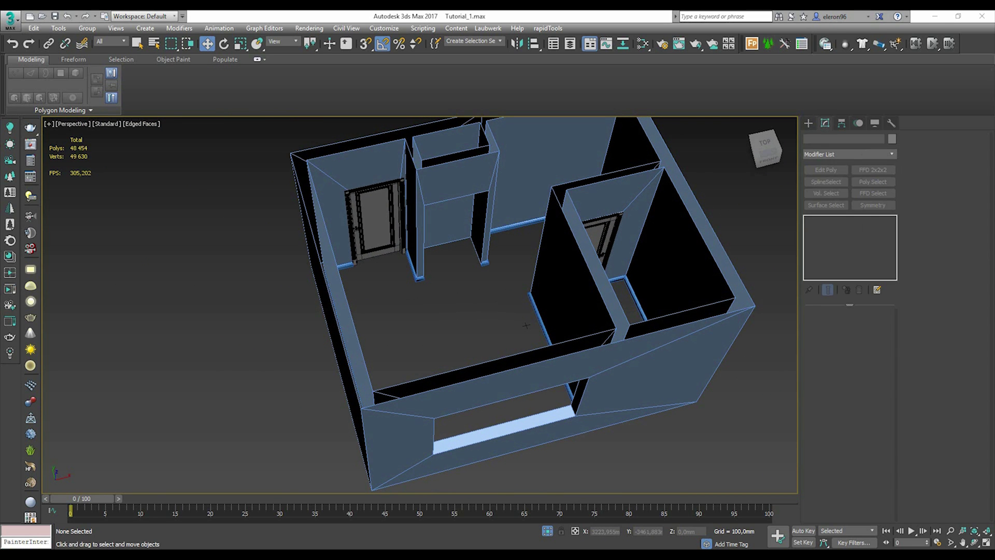
alt+middle_drag(443, 326, 425, 289)
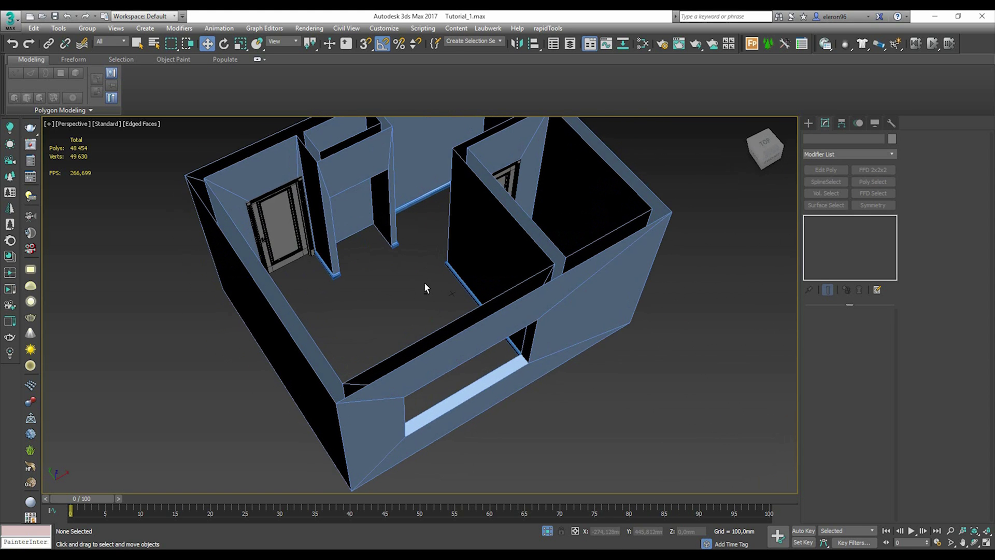
click(4, 24)
mouse_move(66, 171)
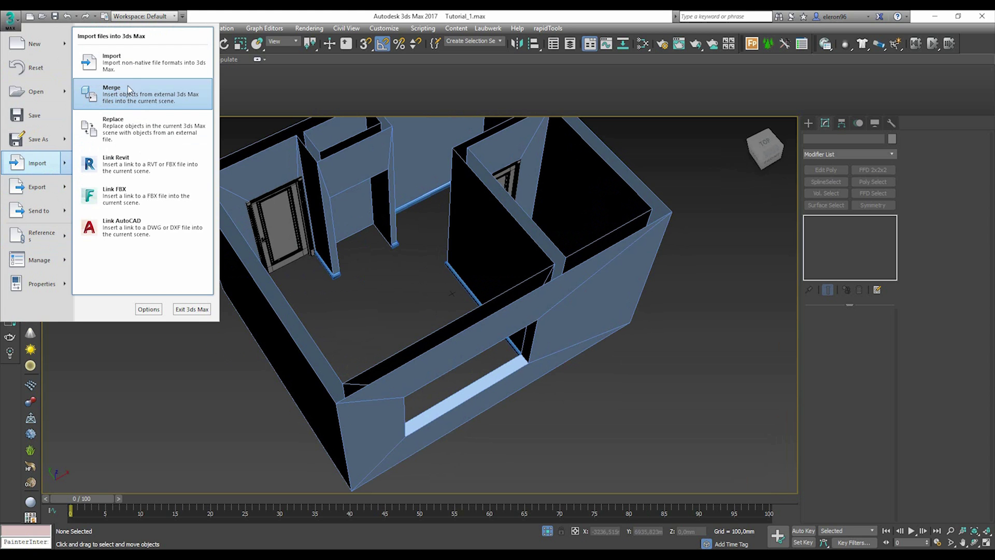
click(124, 65)
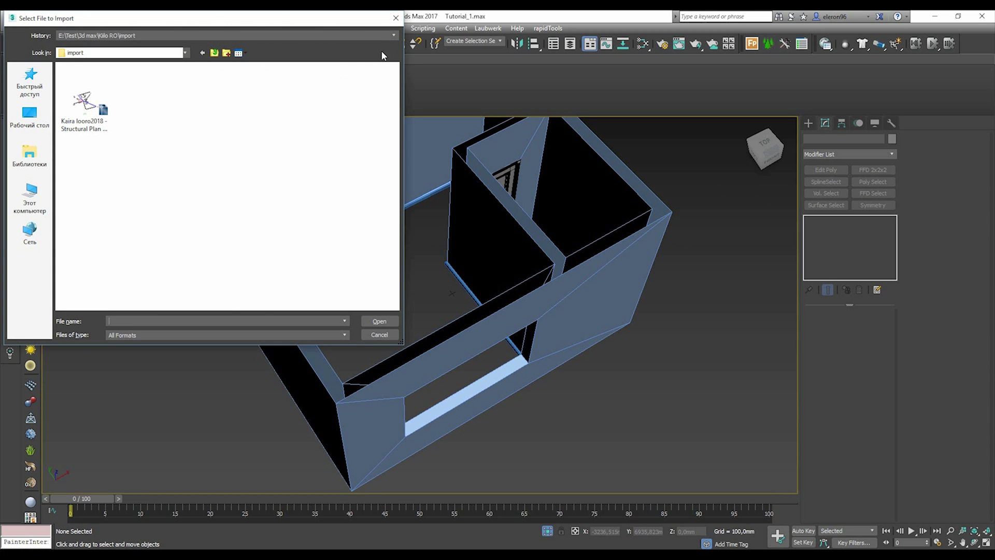
key(Escape)
- Merge the window_6 object from window_corona.max into the apartment scene
click(9, 21)
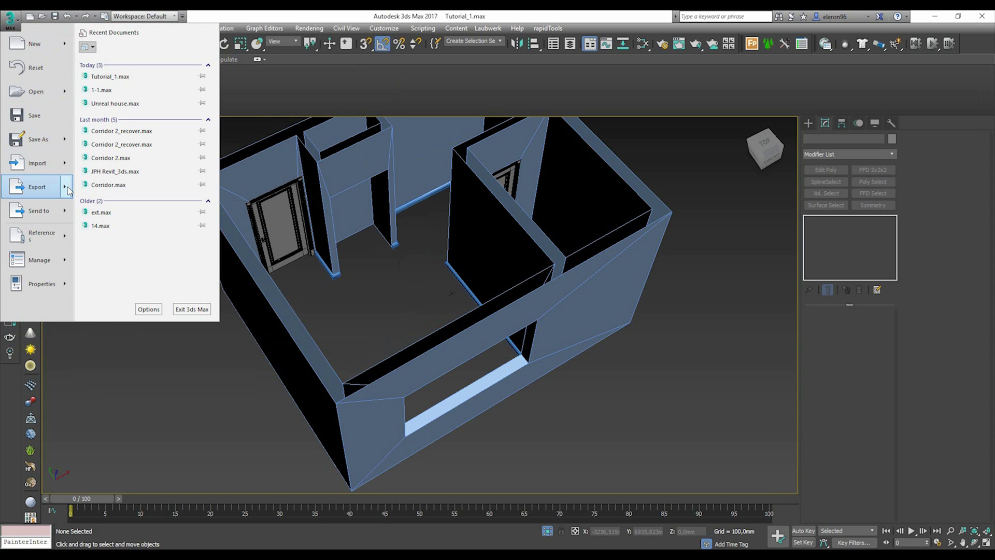
mouse_move(36, 162)
click(119, 92)
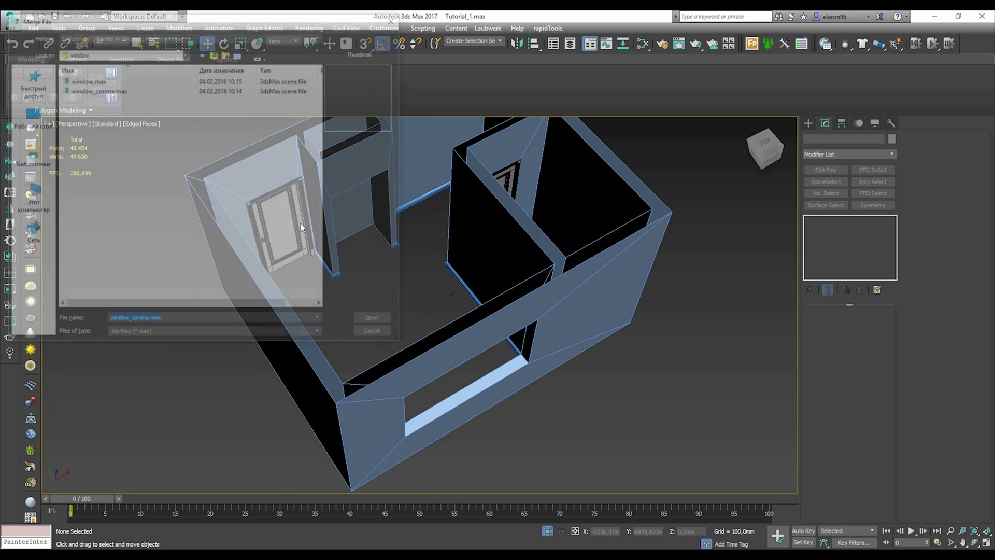
click(374, 321)
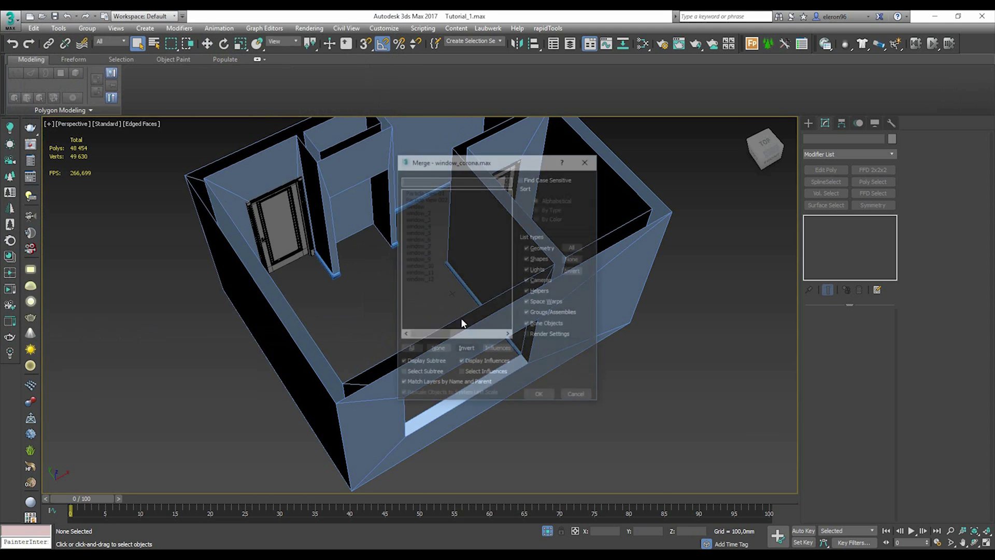
click(529, 291)
click(540, 396)
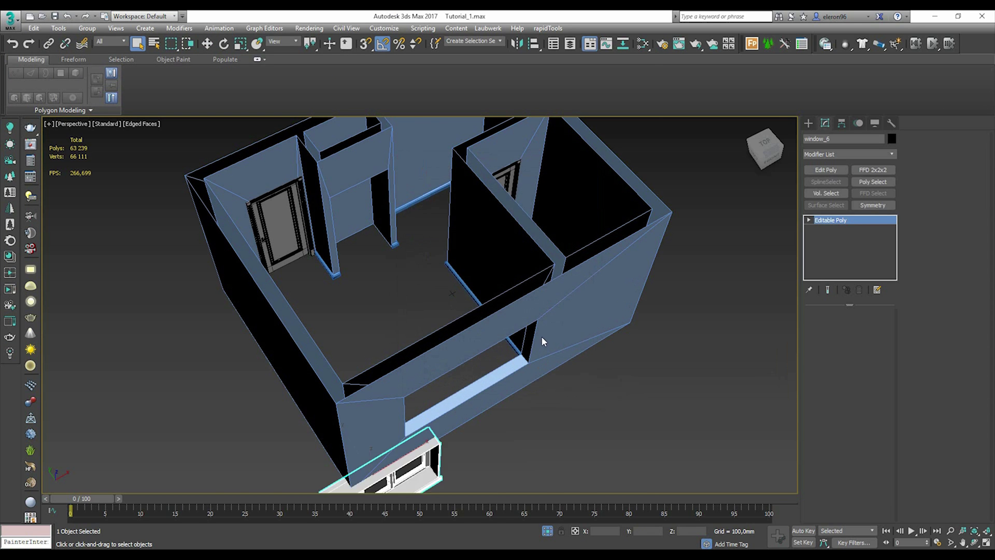
- Select the merged window_6 outside the apartment and turn it about its vertical axis so its sill faces the interior
key(z)
scroll(529, 336, down, 6)
alt+middle_drag(528, 335, 495, 324)
click(452, 348)
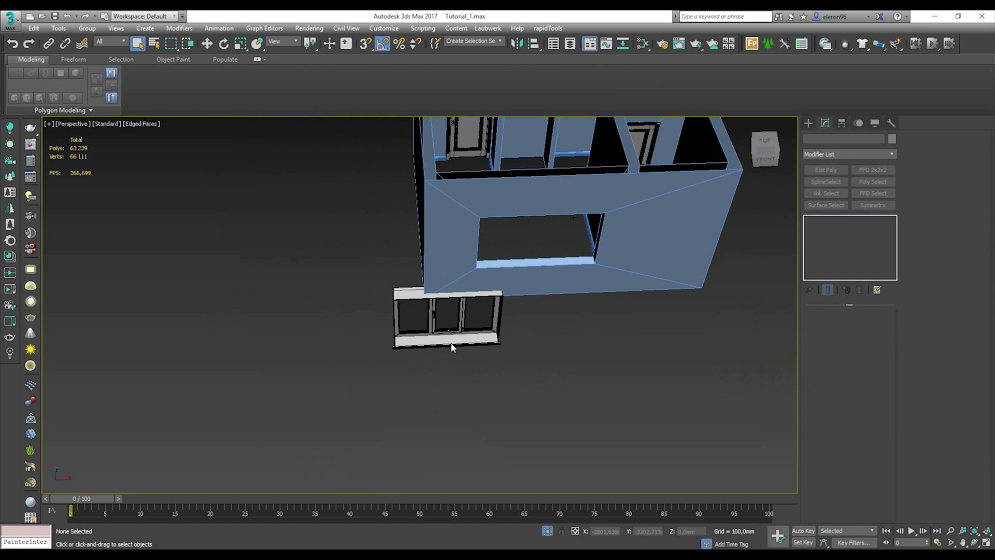
click(398, 301)
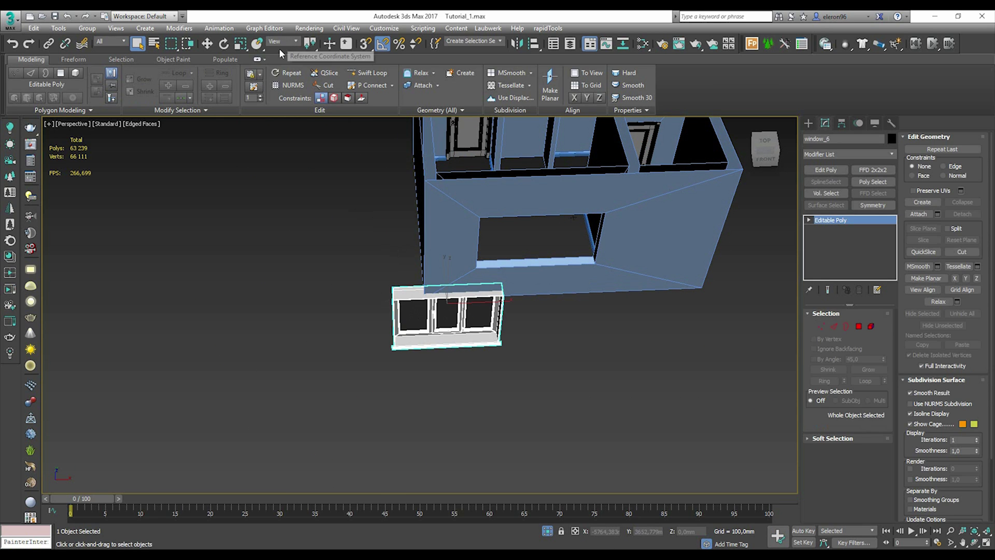
click(224, 45)
drag(465, 335, 354, 318)
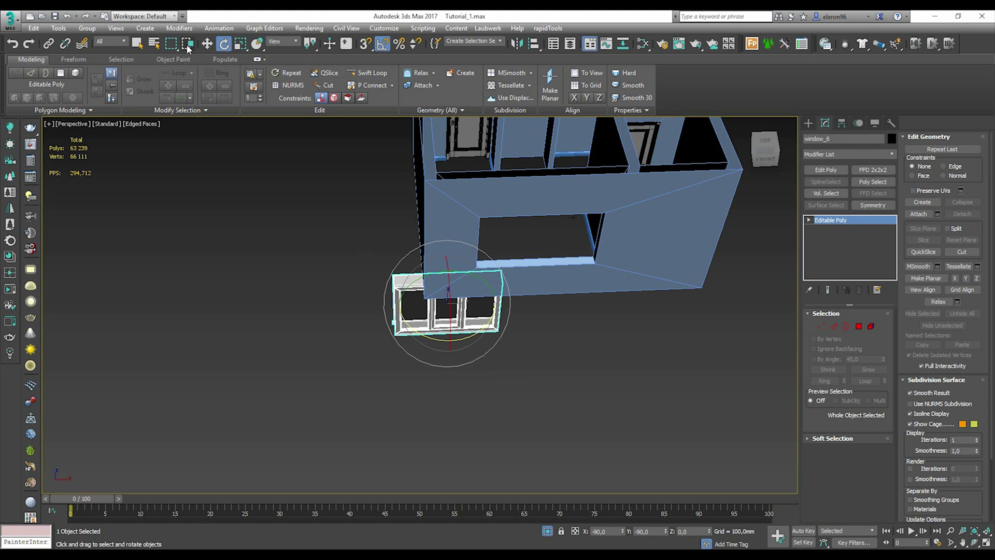
- Prepare to place window_6 by showing it beside the wall opening from above, with the Move tool active and snapping on
key(w)
alt+middle_drag(356, 293, 449, 330)
key(alt+w)
right_click(289, 203)
key(alt+w)
scroll(384, 256, down, 6)
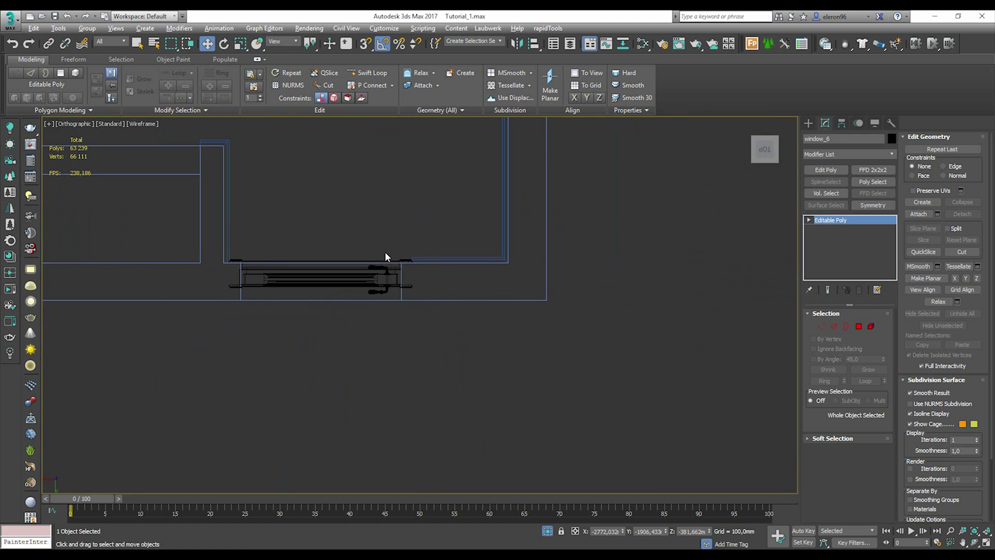
middle_drag(421, 231, 419, 363)
scroll(332, 218, up, 8)
key(s)
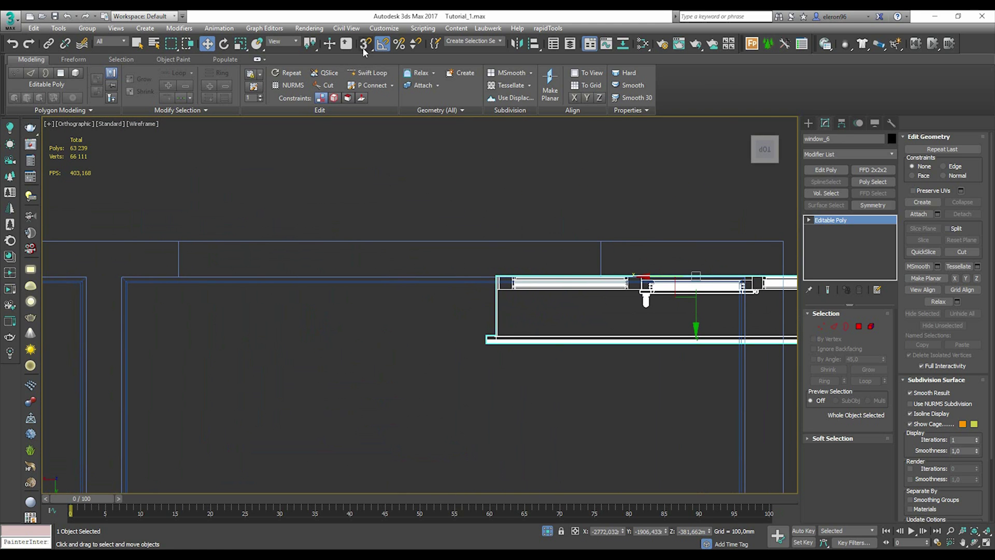